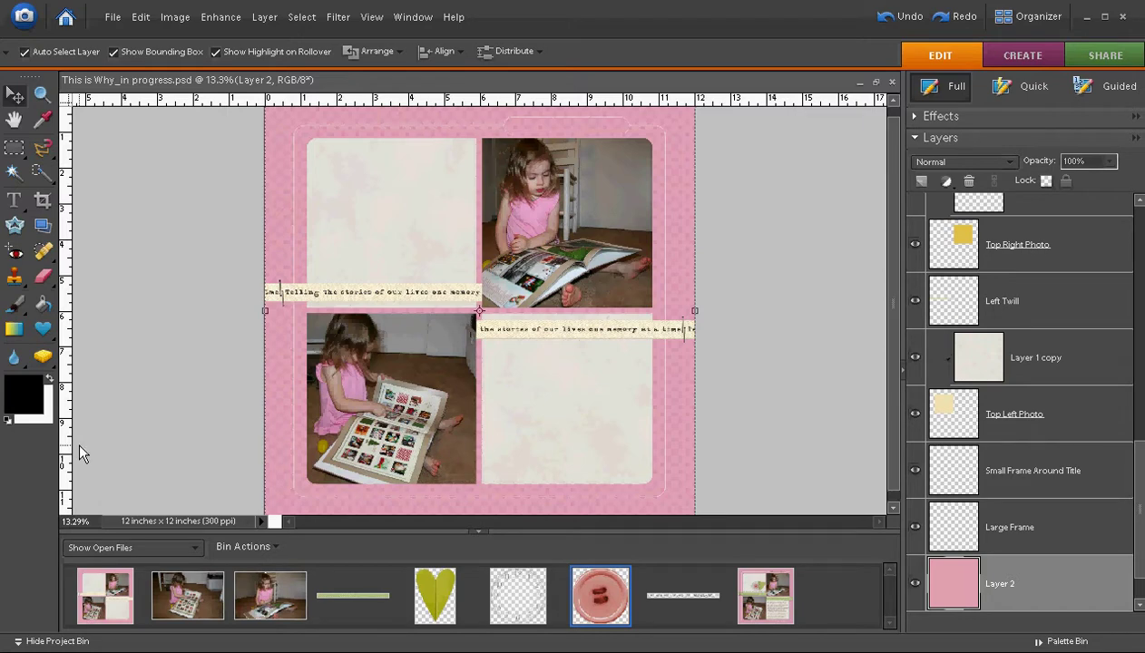
# - Copy the green polka-dot ribbon from GreenDotRibbon into the scrapbook layout as Layer 3
pyautogui.click(338, 603)
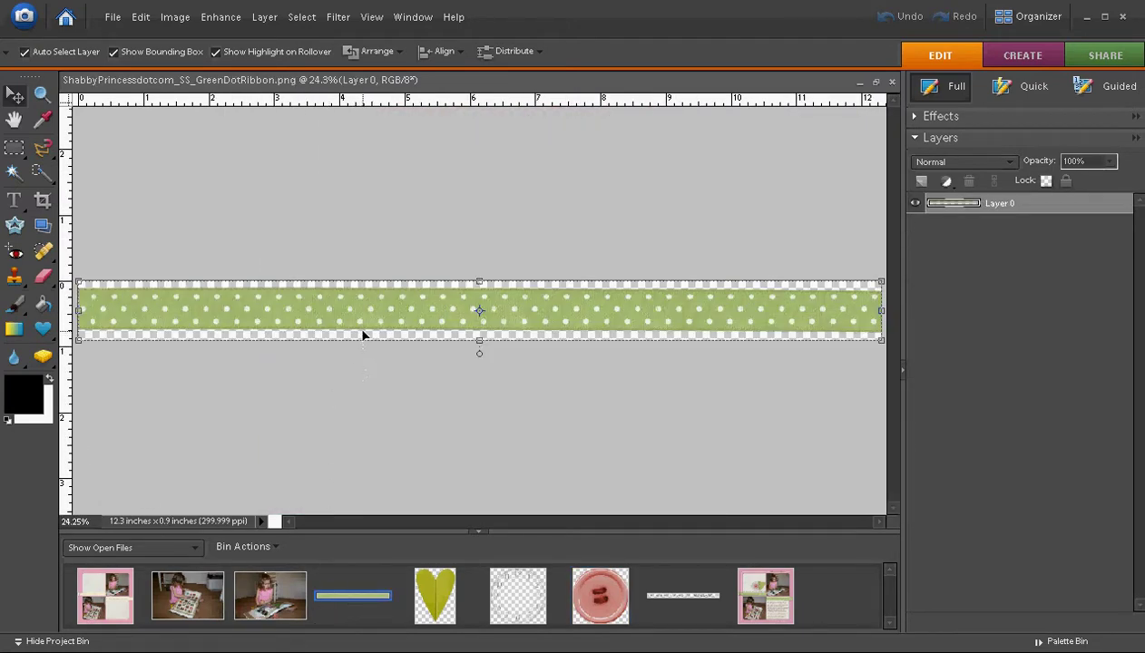
pyautogui.click(381, 308)
pyautogui.moveTo(381, 308); pyautogui.dragTo(115, 603)
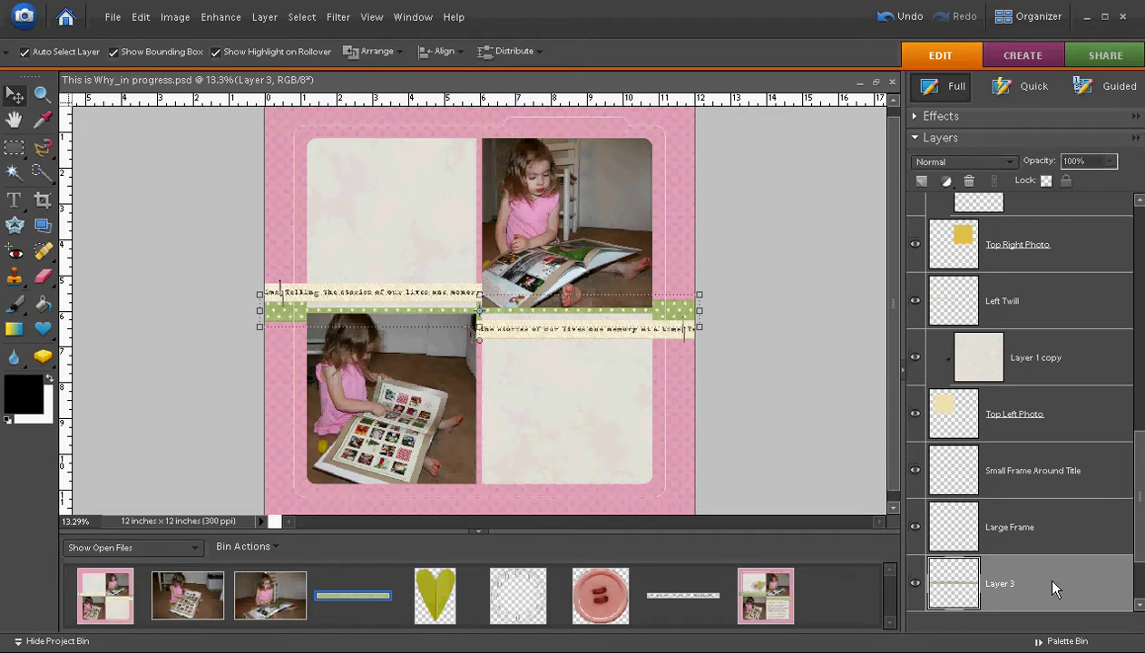
# - Bring the green ribbon layer to the front of the layer stack
pyautogui.rightClick(668, 314)
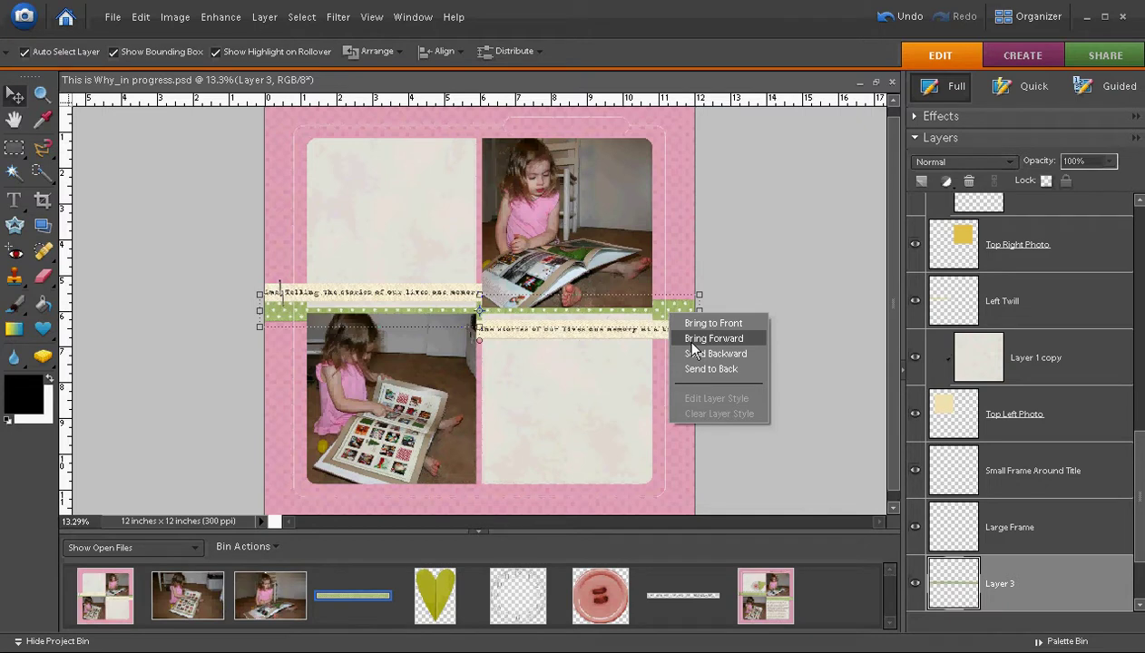
pyautogui.click(691, 341)
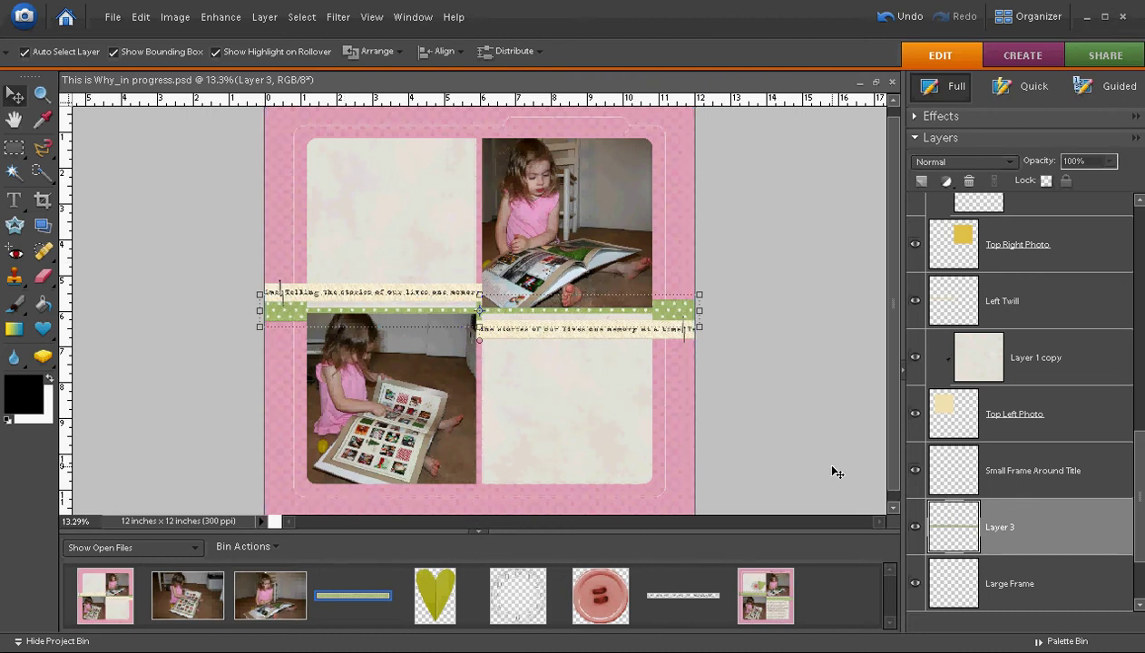
pyautogui.rightClick(677, 312)
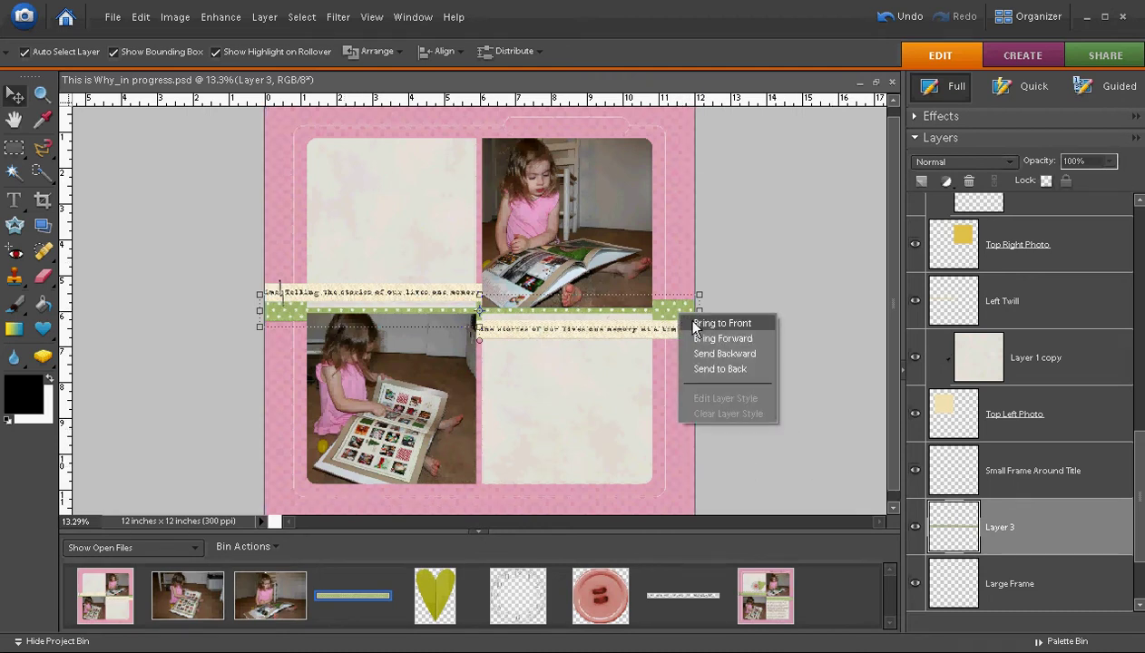
pyautogui.click(721, 323)
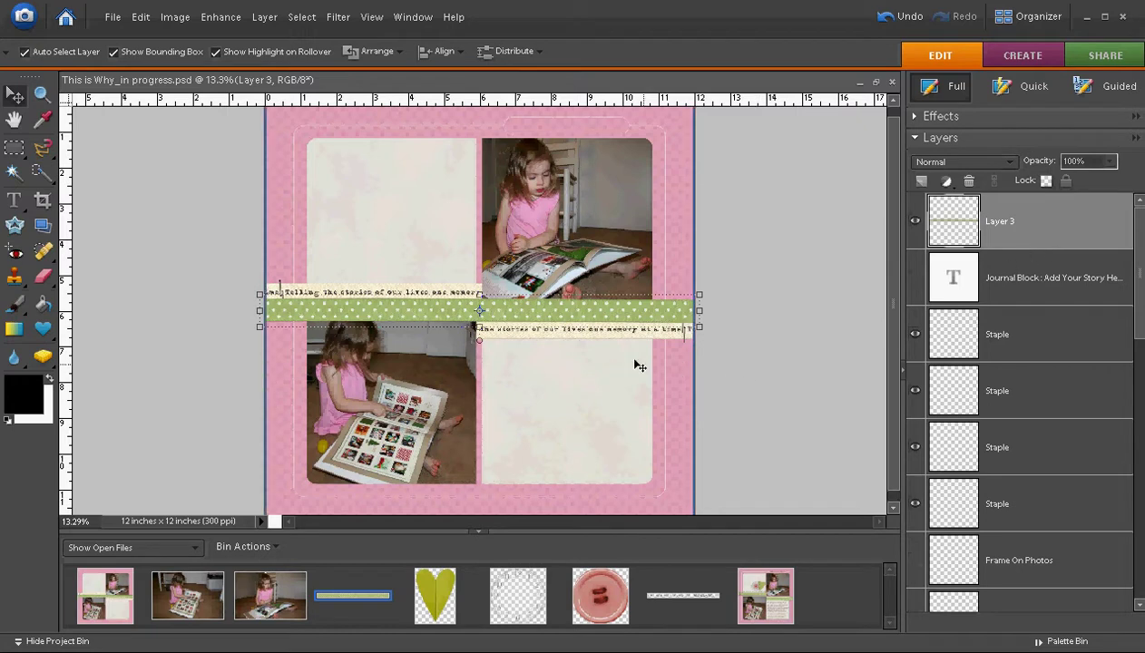
# - Move the ribbon up and scale it to 82% so it ends before the right edge
pyautogui.moveTo(607, 322); pyautogui.dragTo(614, 301)
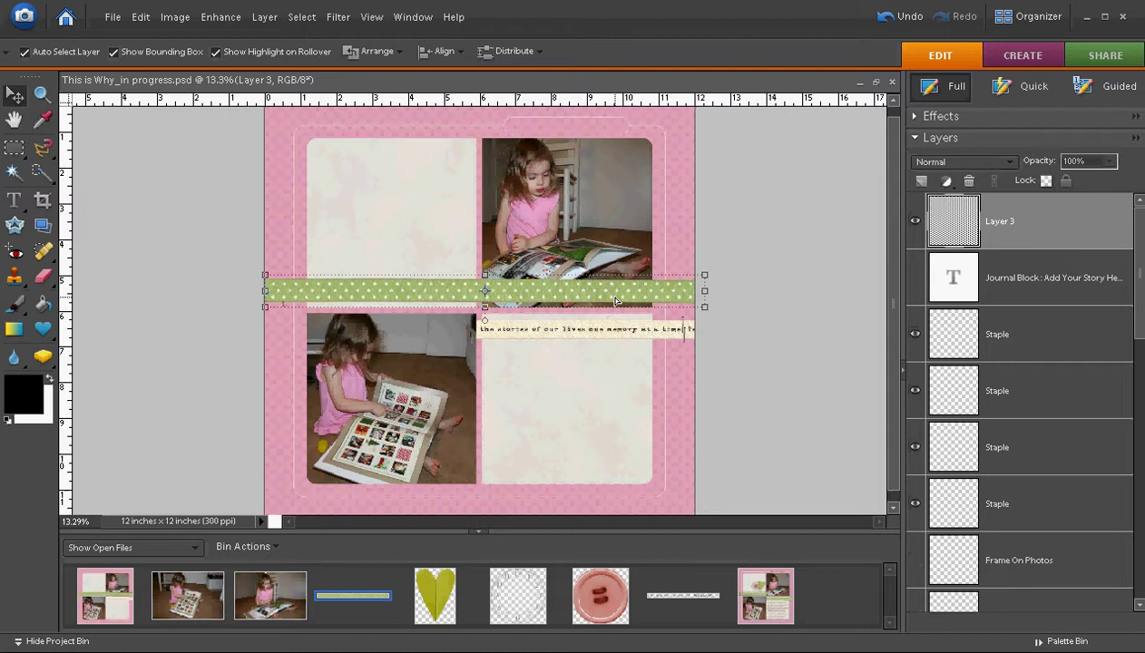
pyautogui.click(711, 273)
pyautogui.moveTo(709, 273); pyautogui.dragTo(632, 271)
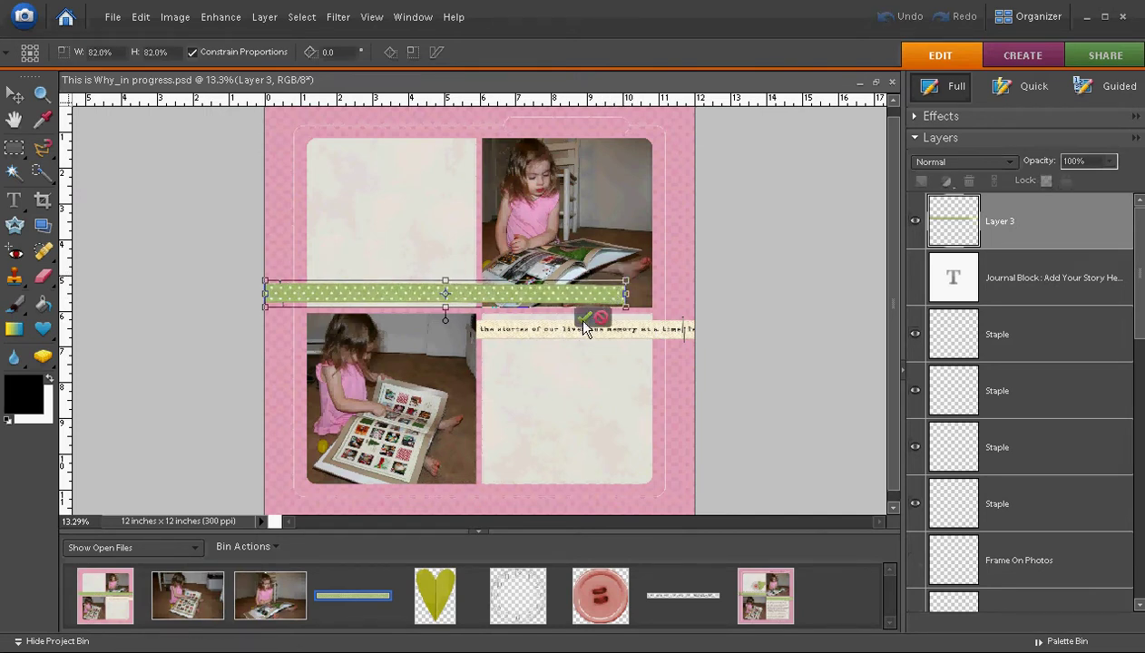
pyautogui.click(585, 318)
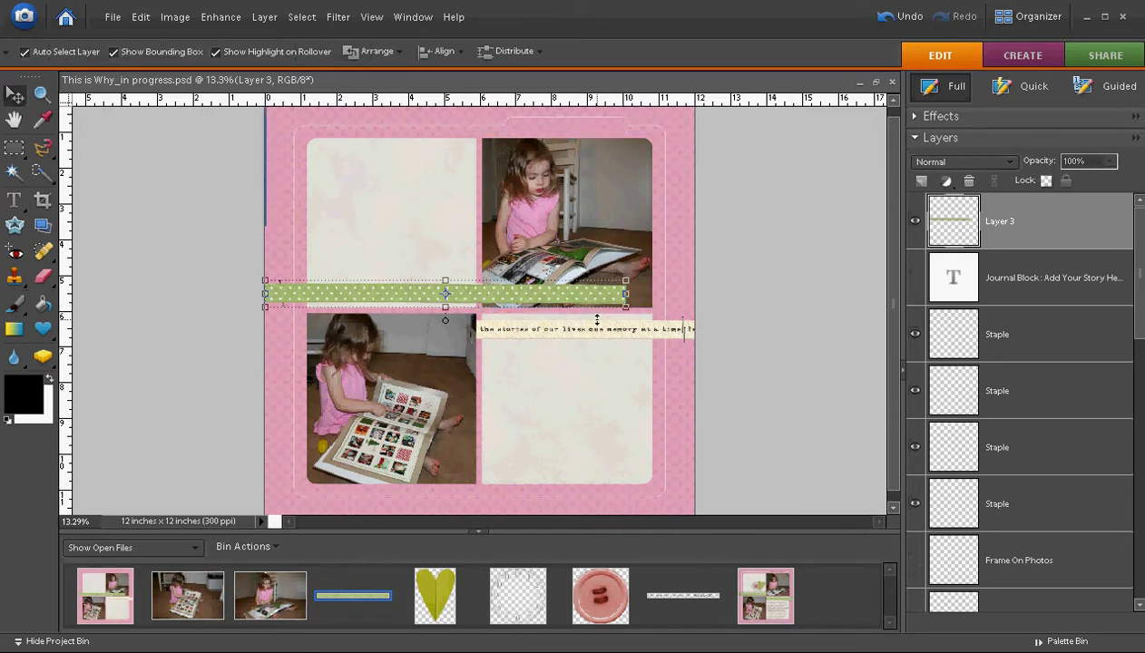
# - Duplicate Layer 3 and move the copy down onto the lower right twill strip
pyautogui.rightClick(1029, 225)
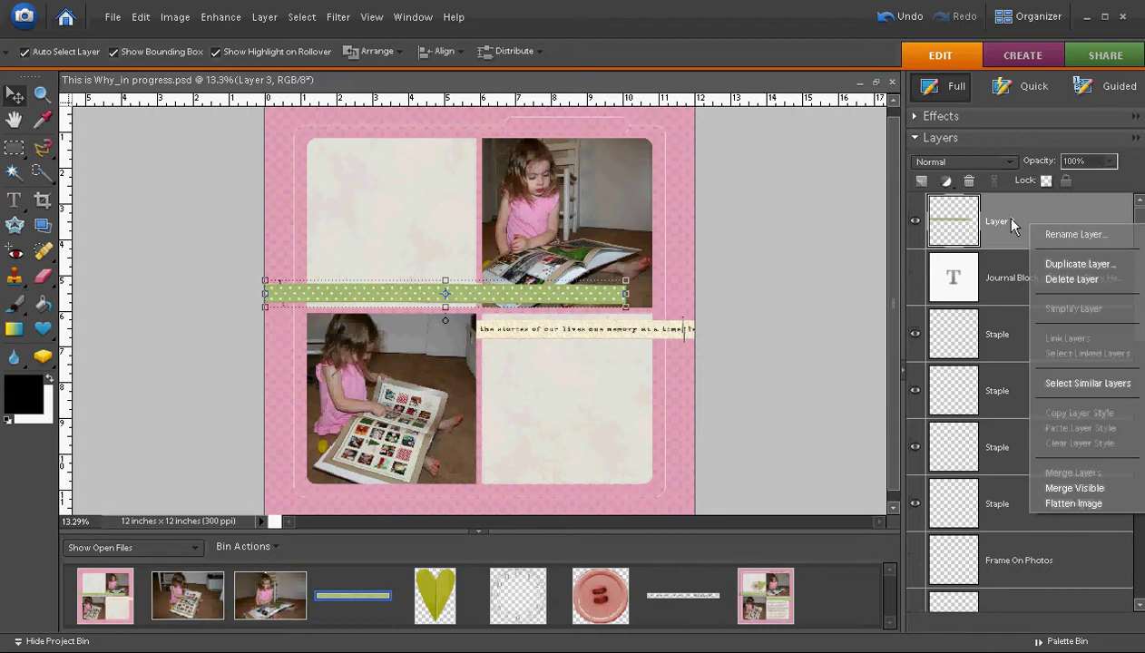
pyautogui.click(1061, 265)
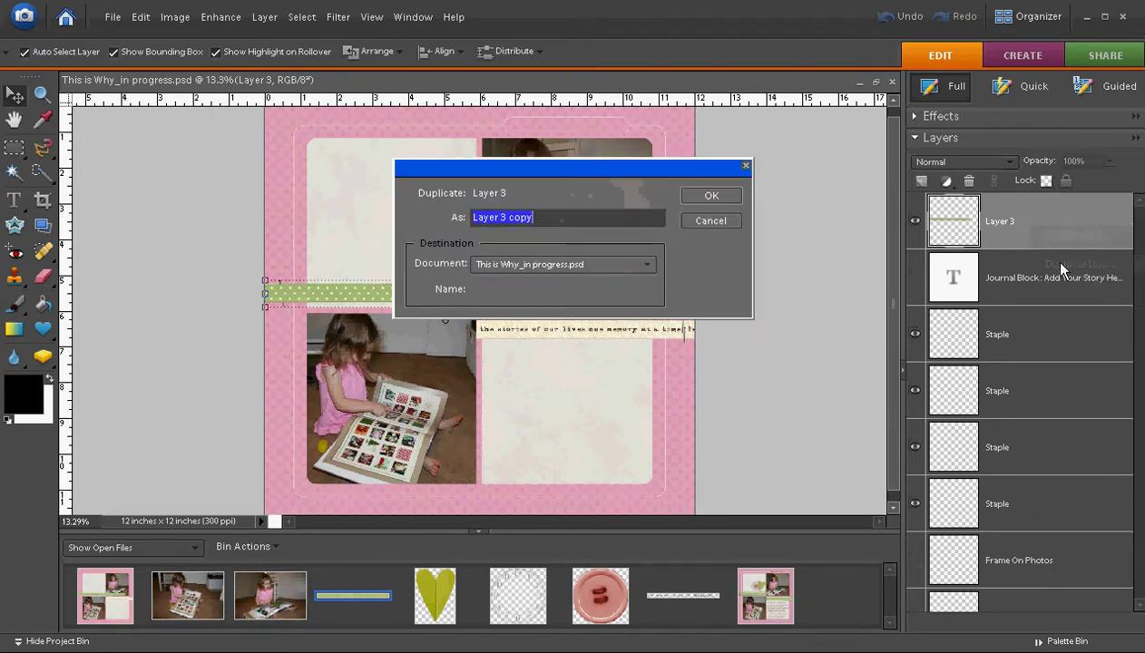
pyautogui.click(703, 197)
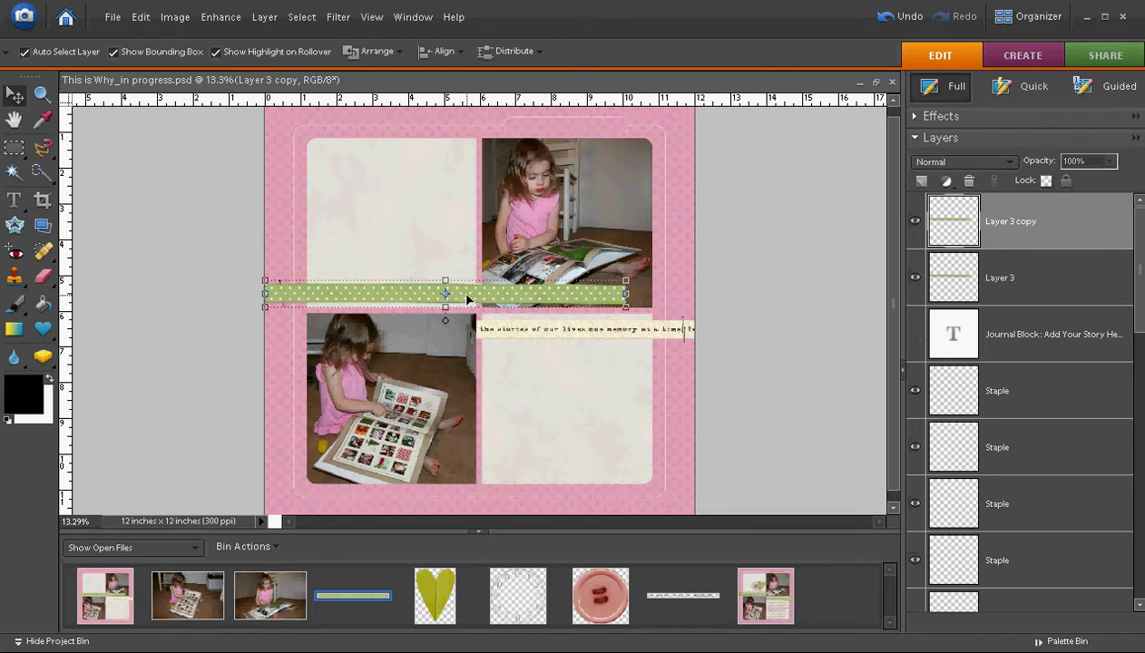
pyautogui.moveTo(466, 294); pyautogui.dragTo(536, 333)
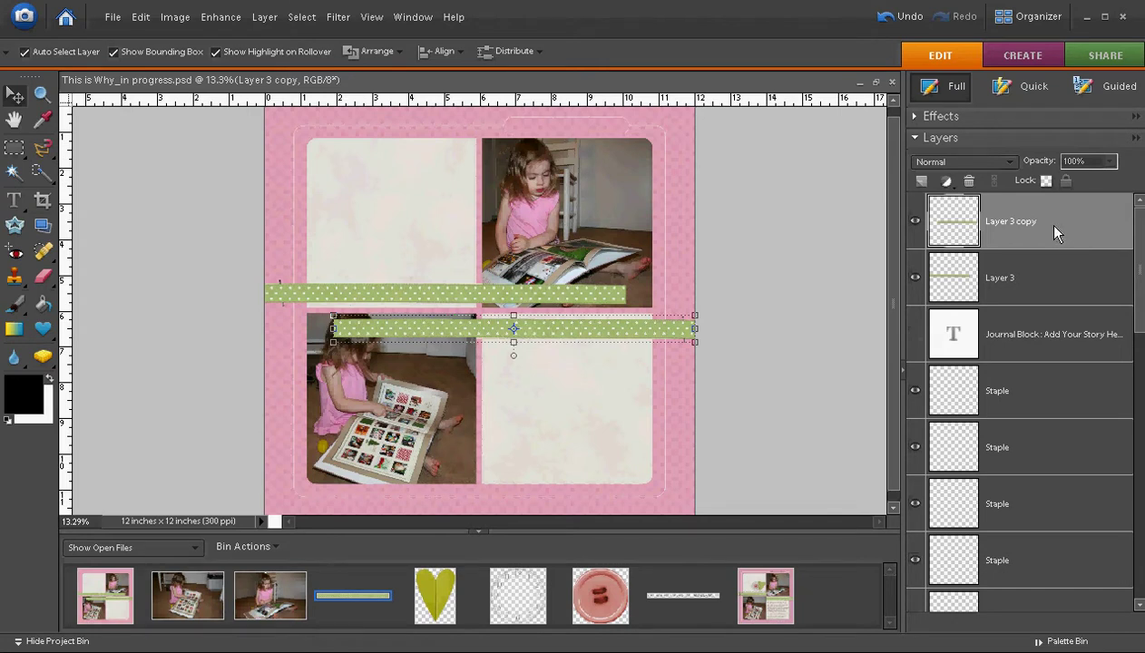
# - Drag Layer 3 copy and Layer 3 below the photos in the Layers panel, hiding a twill layer
pyautogui.moveTo(1052, 233); pyautogui.dragTo(1070, 404)
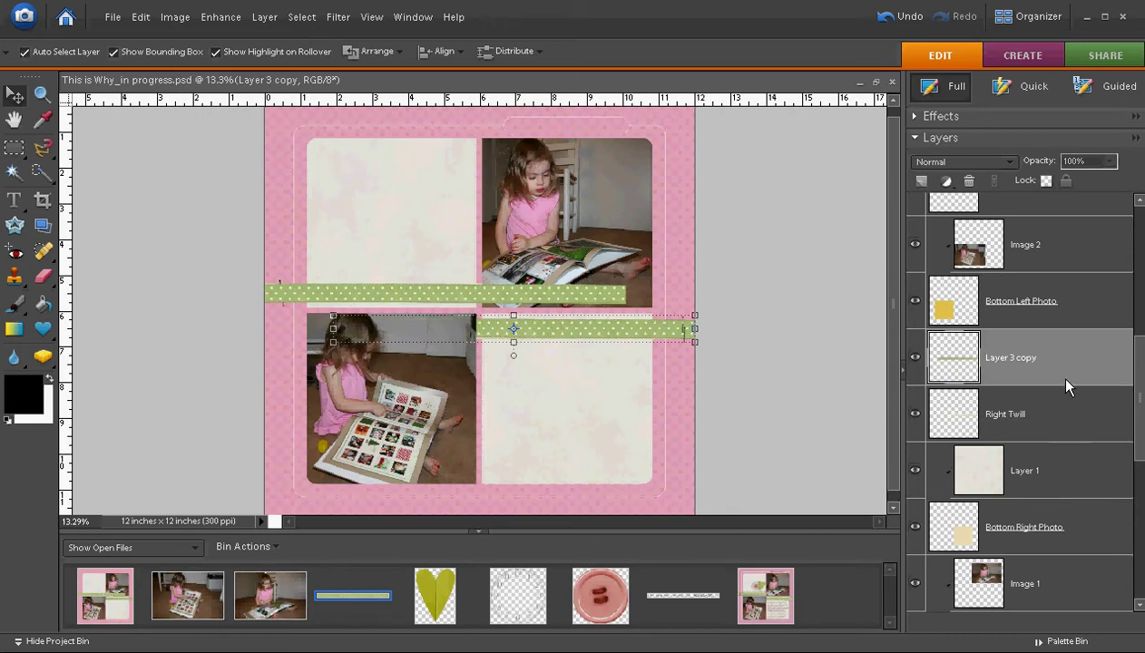
pyautogui.scroll(10, 1067, 377)
pyautogui.moveTo(1015, 227); pyautogui.dragTo(1012, 448)
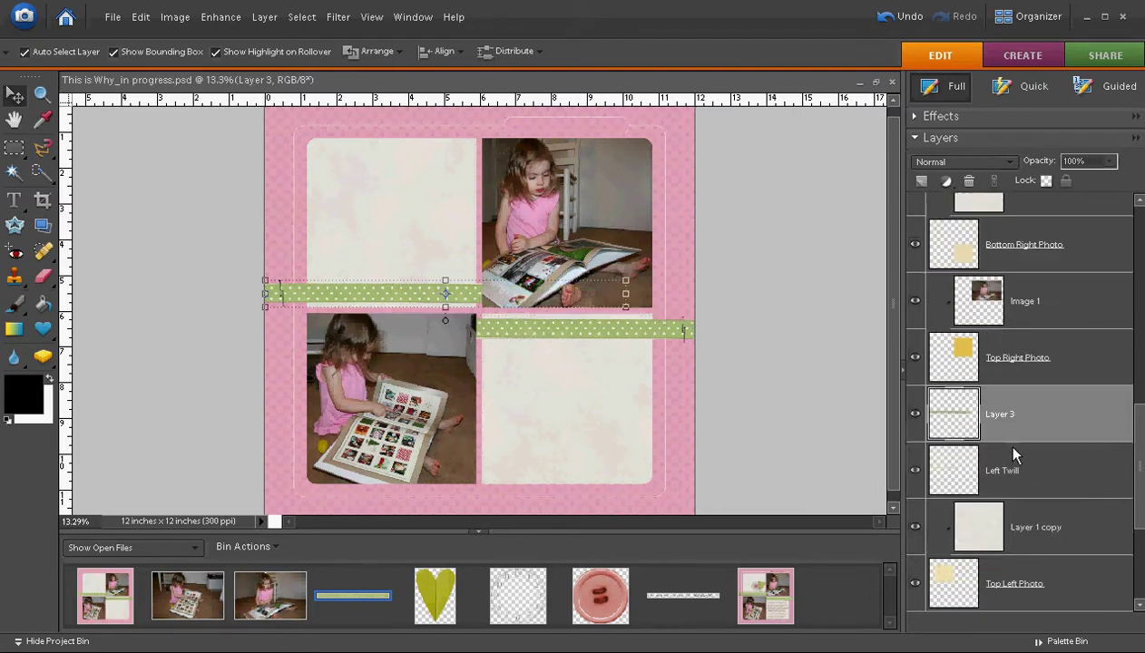
pyautogui.click(914, 470)
pyautogui.scroll(1, 1012, 470)
pyautogui.scroll(2, 1012, 466)
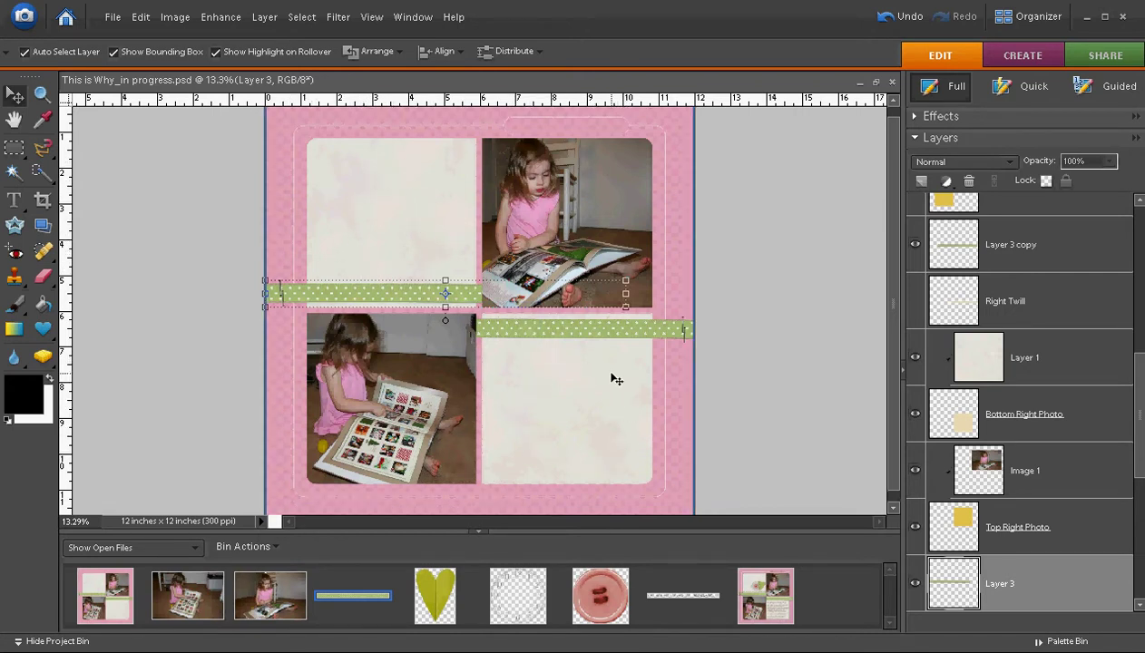
# - Drag the green heart, clock face and pink button images into the layout as new layers
pyautogui.doubleClick(433, 599)
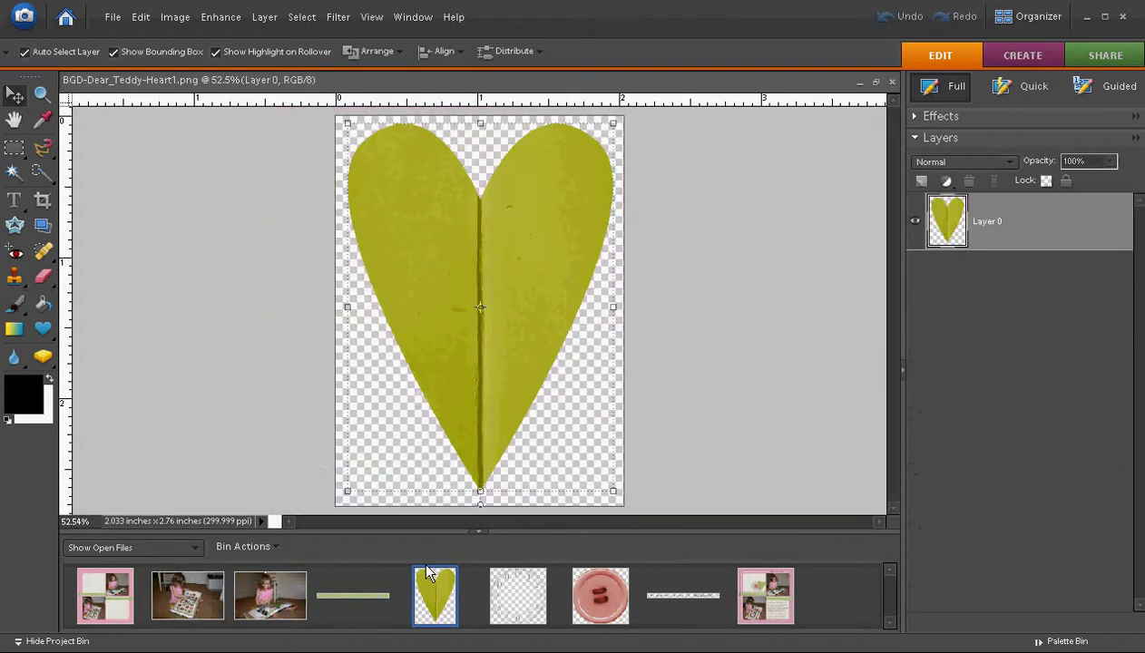
pyautogui.moveTo(454, 304); pyautogui.dragTo(128, 594)
pyautogui.doubleClick(517, 595)
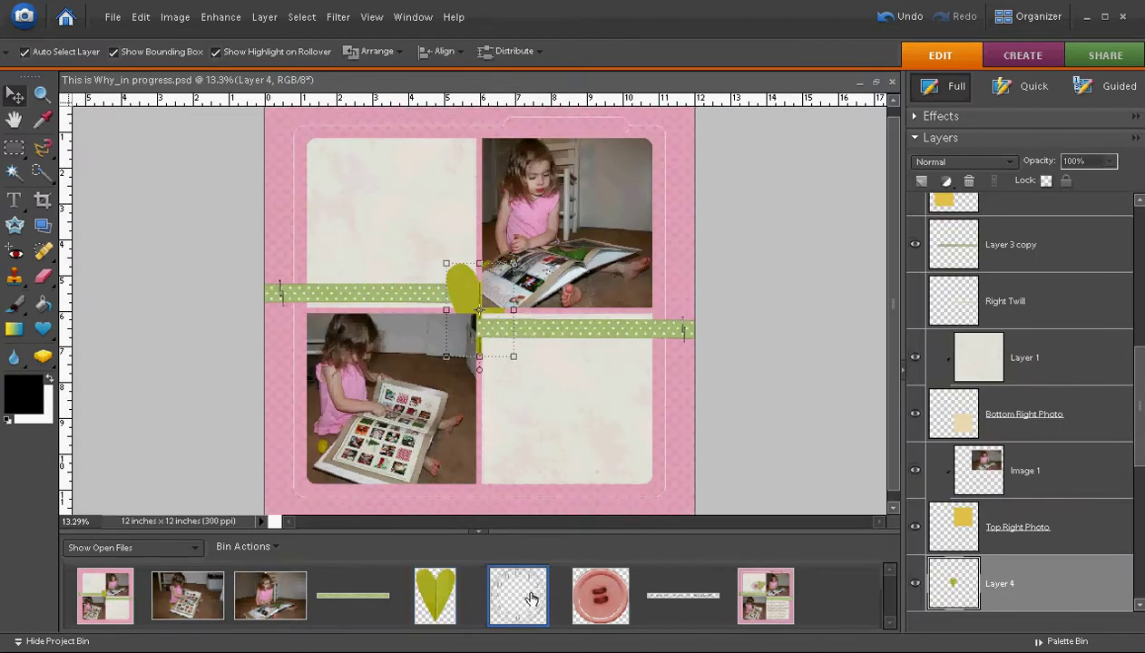
pyautogui.moveTo(455, 338); pyautogui.dragTo(100, 581)
pyautogui.doubleClick(600, 595)
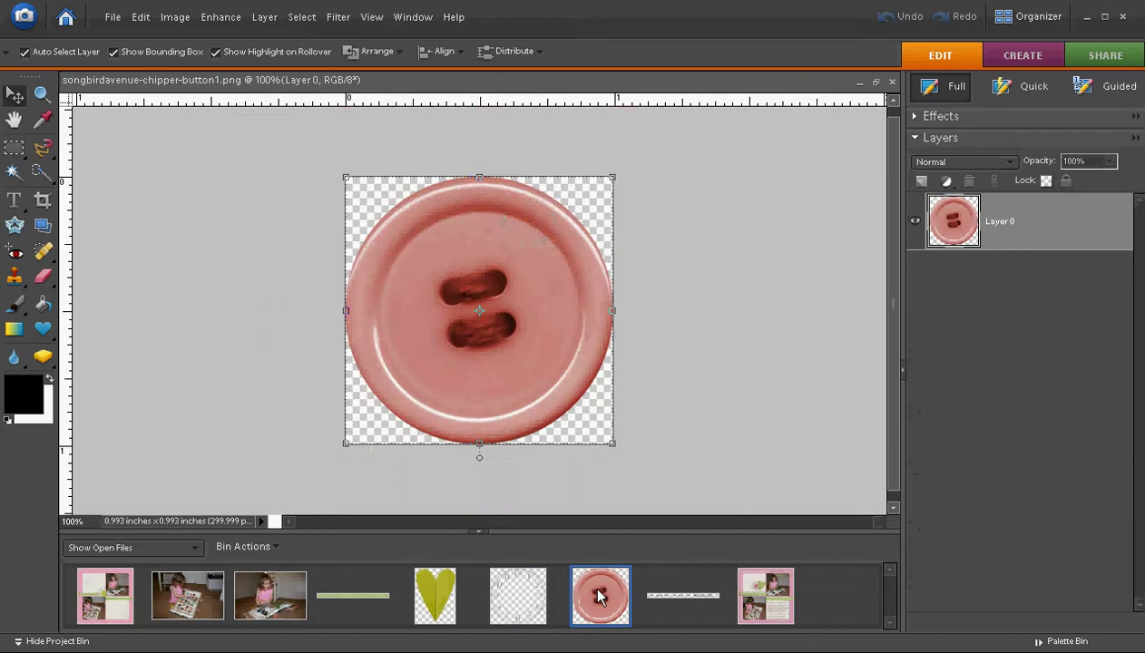
pyautogui.moveTo(462, 308); pyautogui.dragTo(107, 595)
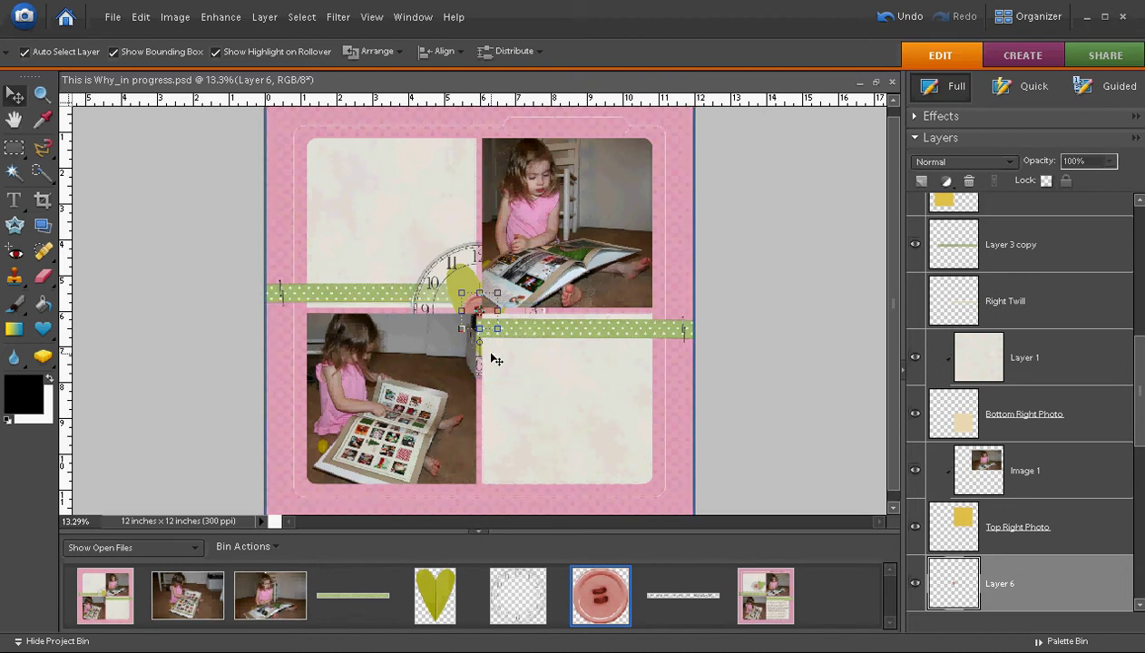
pyautogui.scroll(-1, 1097, 540)
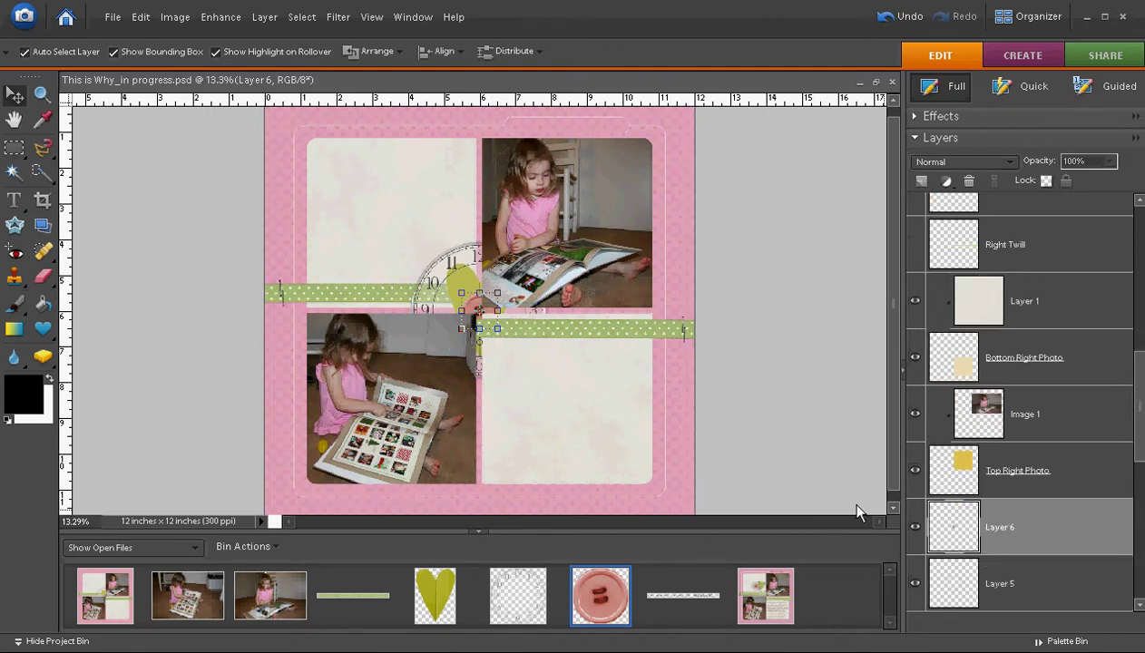
pyautogui.scroll(-2, 1100, 537)
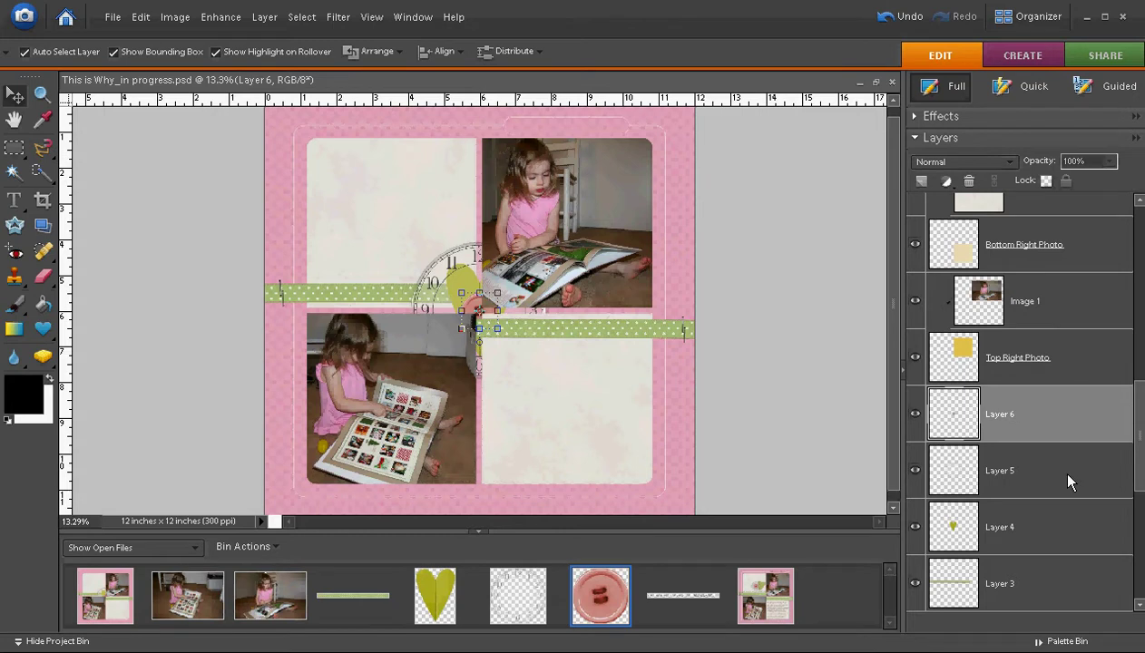
# - Select Layers 4, 5 and 6 and raise them above the photos in the stack
pyautogui.keyDown('shift'); pyautogui.click(1039, 474); pyautogui.keyUp('shift')
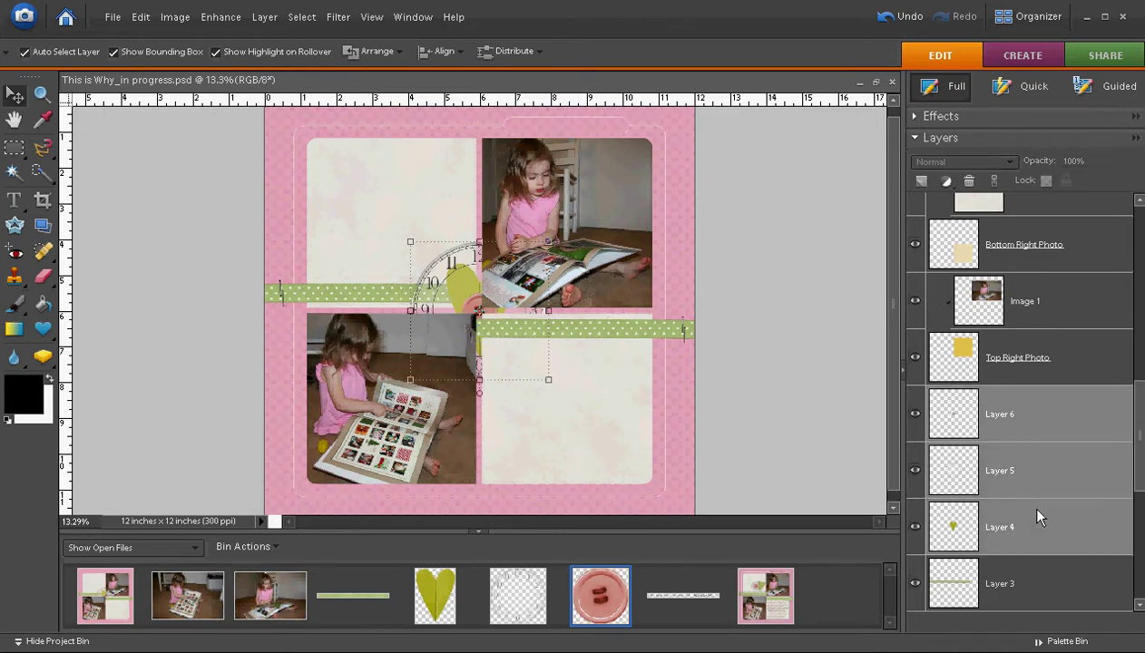
pyautogui.keyDown('ctrl'); pyautogui.click(1018, 469); pyautogui.keyUp('ctrl')
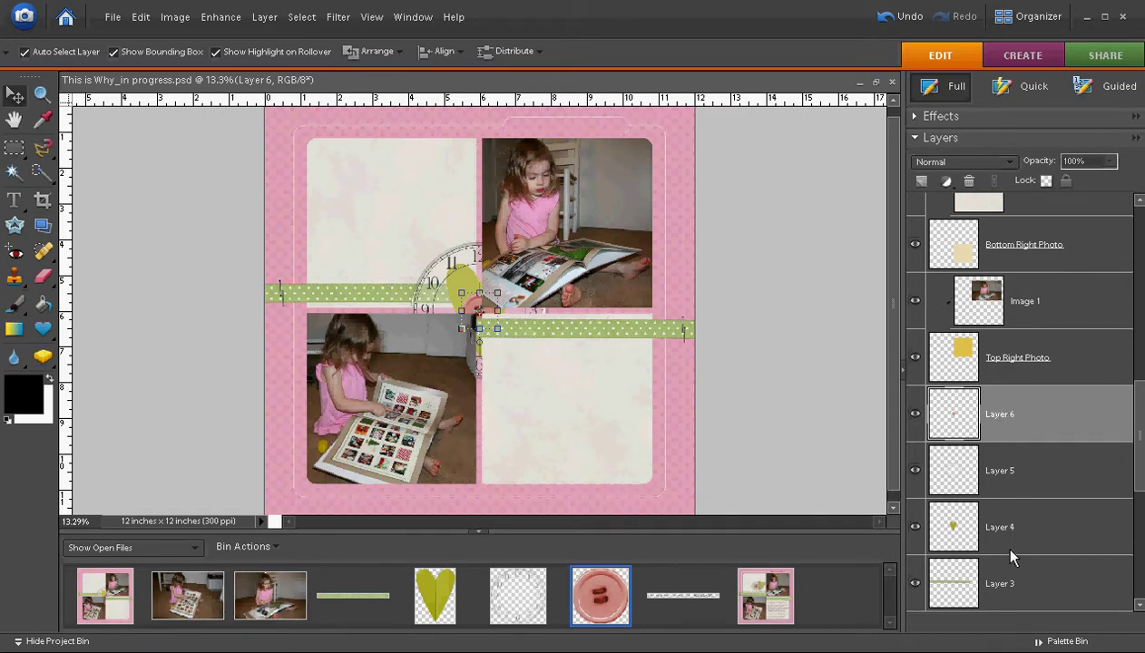
pyautogui.keyDown('shift'); pyautogui.click(1030, 530); pyautogui.keyUp('shift')
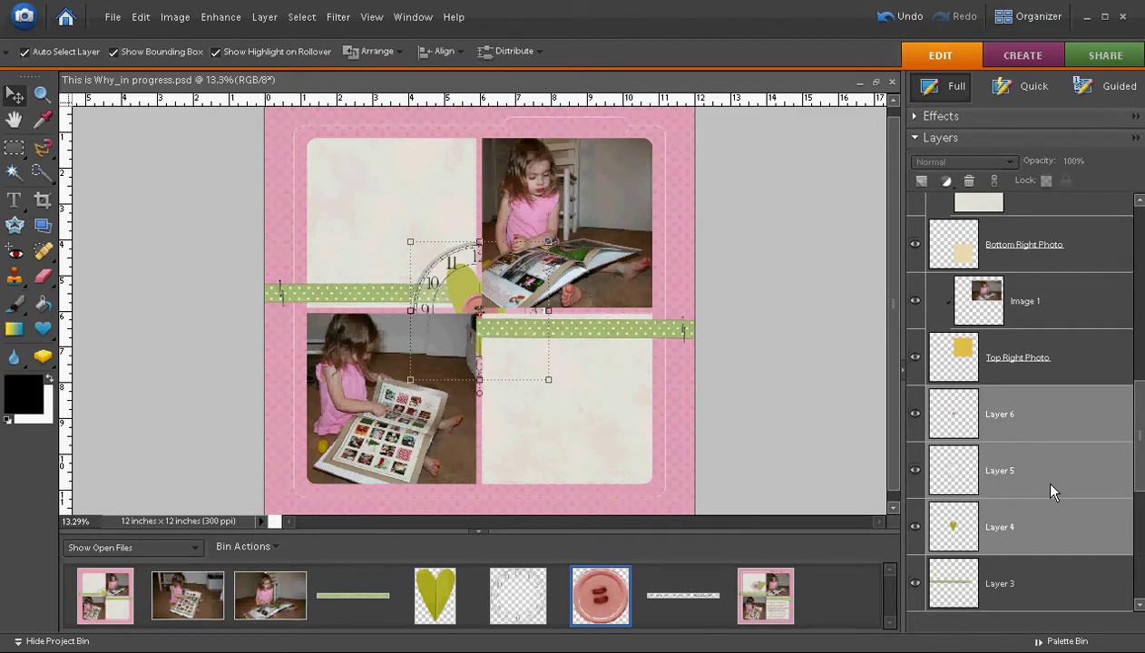
pyautogui.moveTo(1050, 491); pyautogui.dragTo(1047, 325)
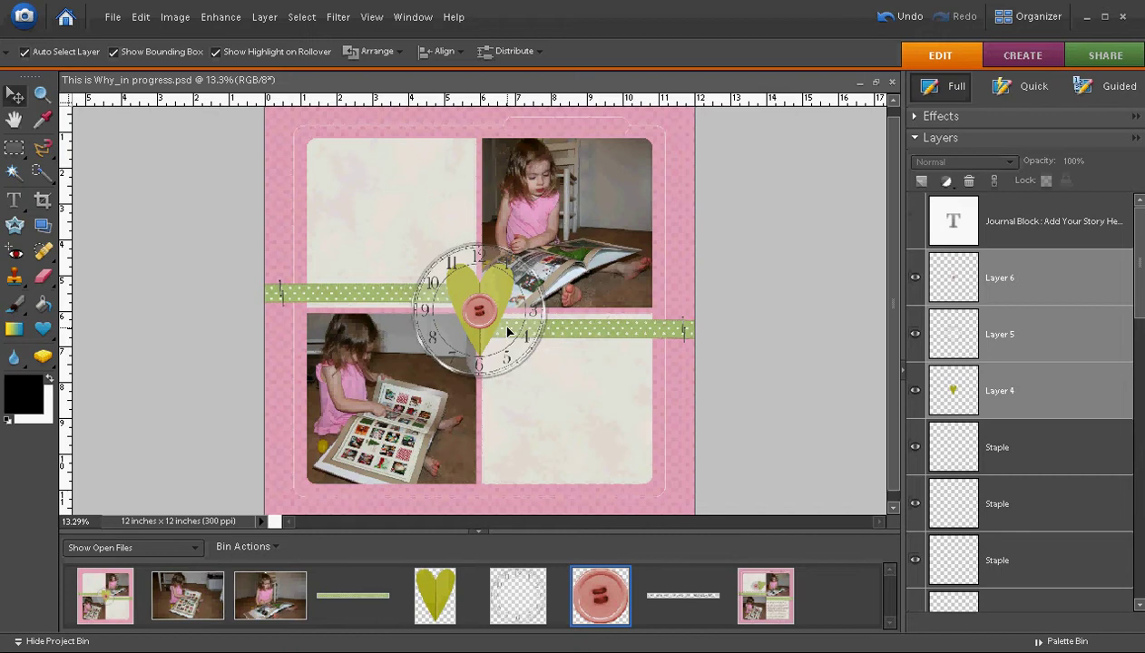
# - Move the clock, heart and button cluster onto the top-left blank block
pyautogui.moveTo(507, 333); pyautogui.dragTo(432, 239)
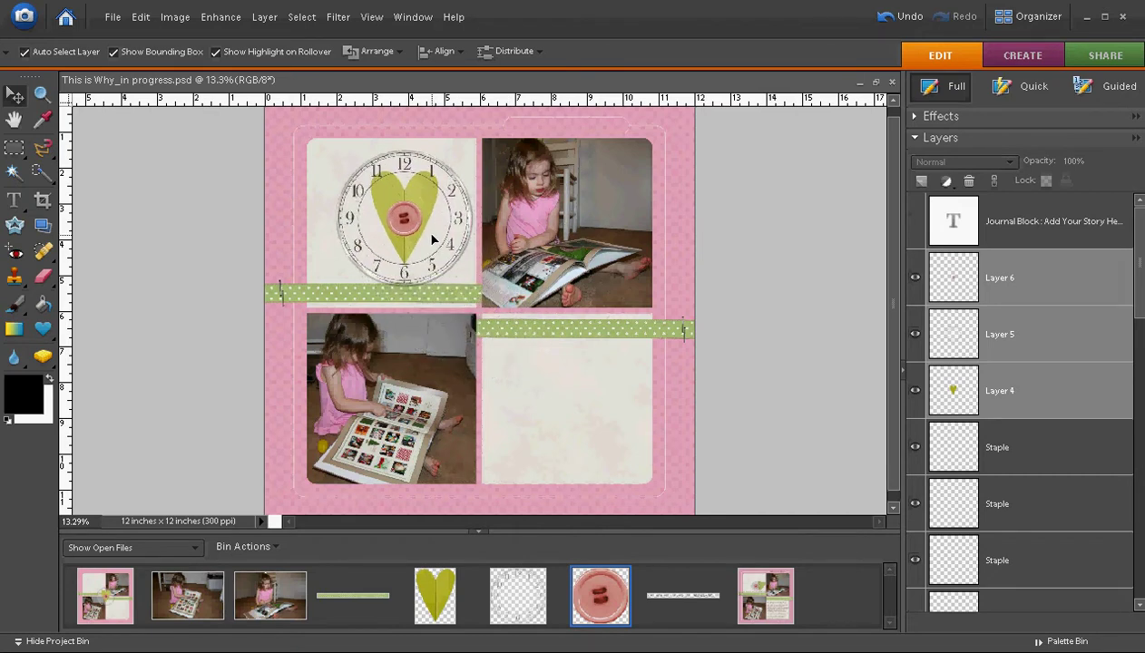
pyautogui.click(565, 416)
pyautogui.scroll(10, 1142, 494)
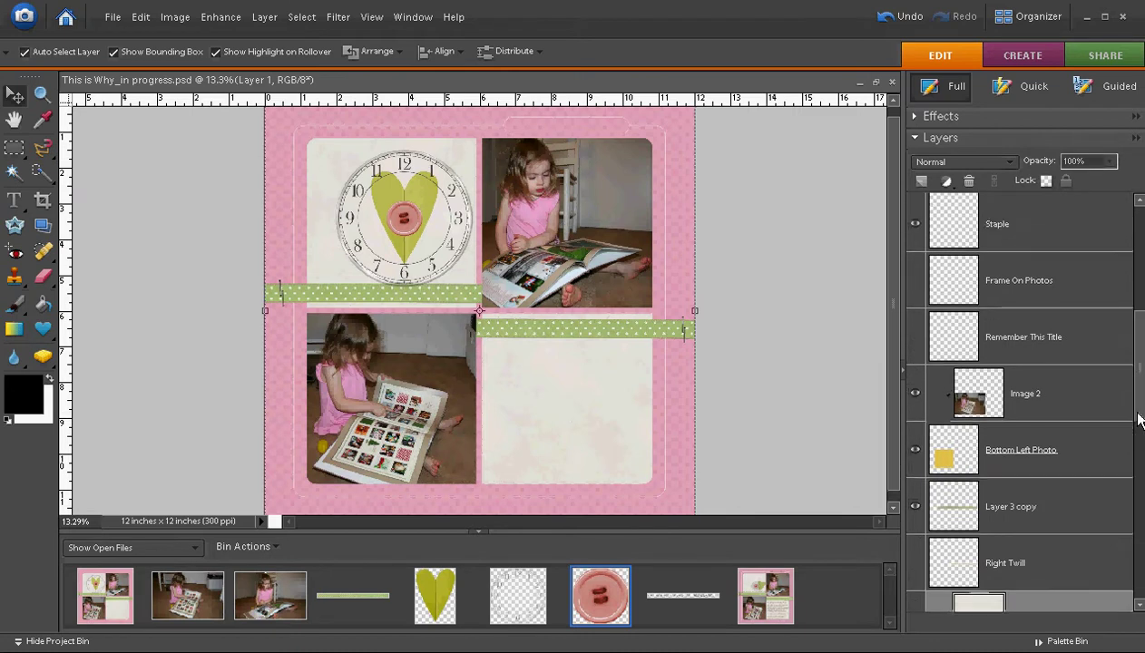
# - Shrink the clock face and move the pink button down-left onto it
pyautogui.click(417, 221)
pyautogui.click(433, 223)
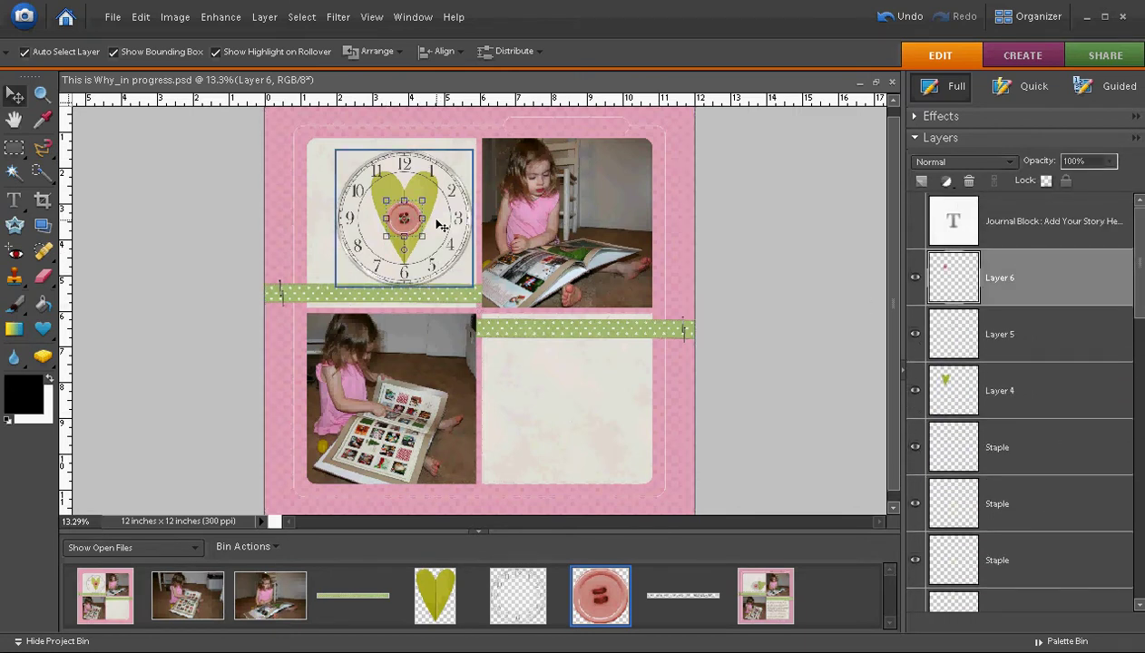
pyautogui.moveTo(469, 154); pyautogui.dragTo(403, 186)
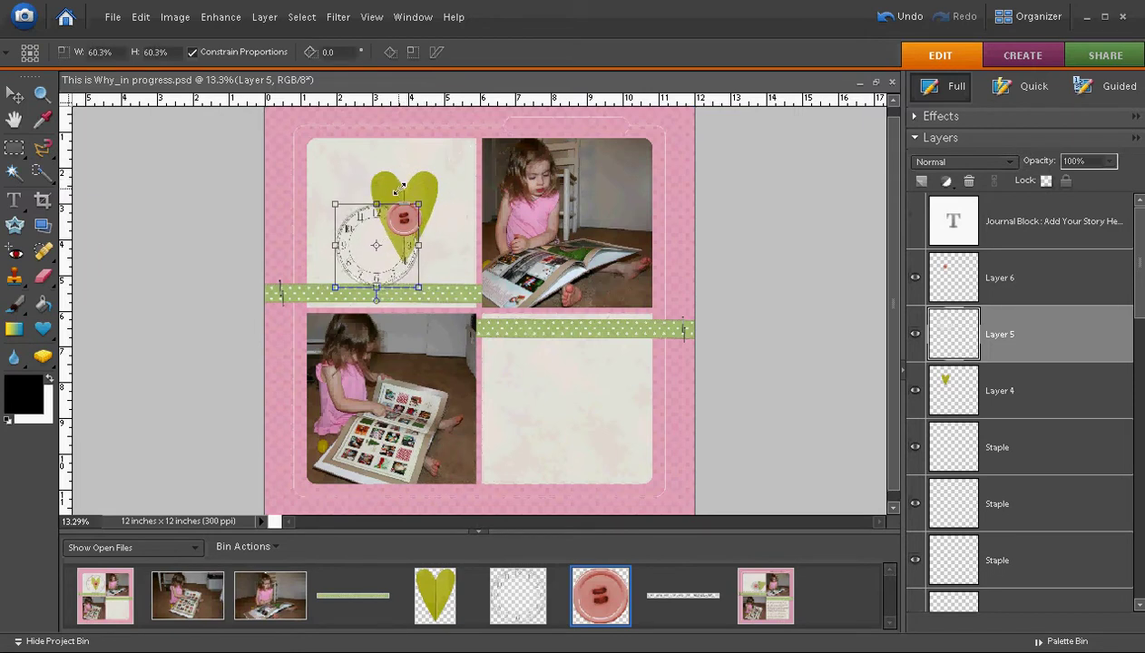
pyautogui.press('Return')
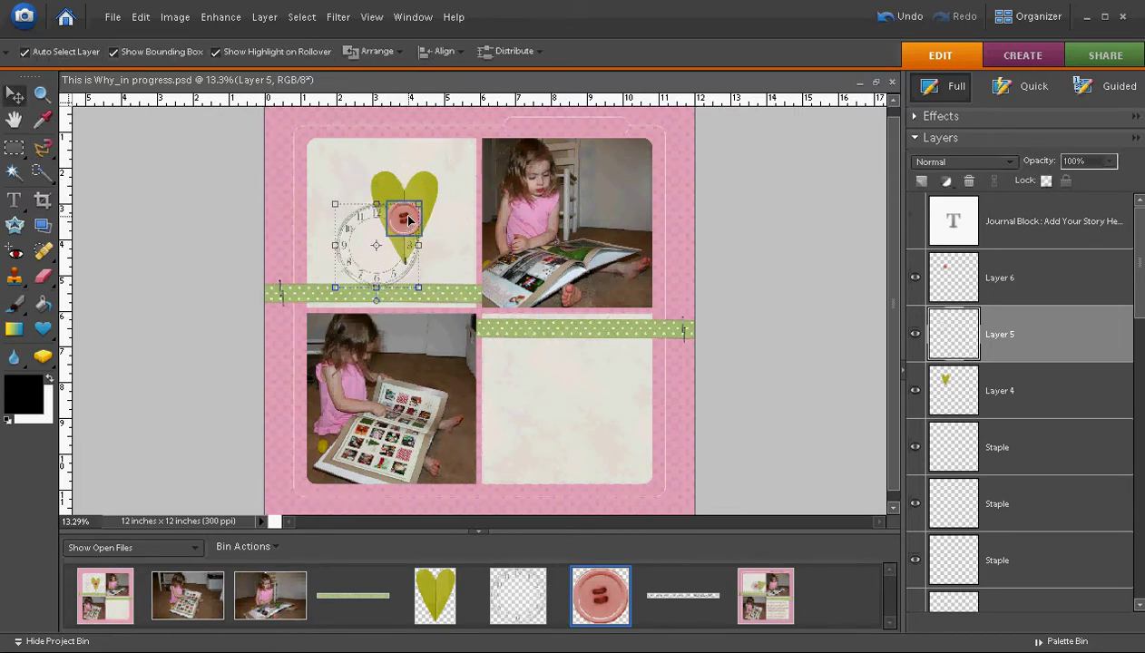
pyautogui.moveTo(410, 227); pyautogui.dragTo(384, 257)
# - Scale the clock to about 90% and nudge it up-right against the heart
pyautogui.click(410, 256)
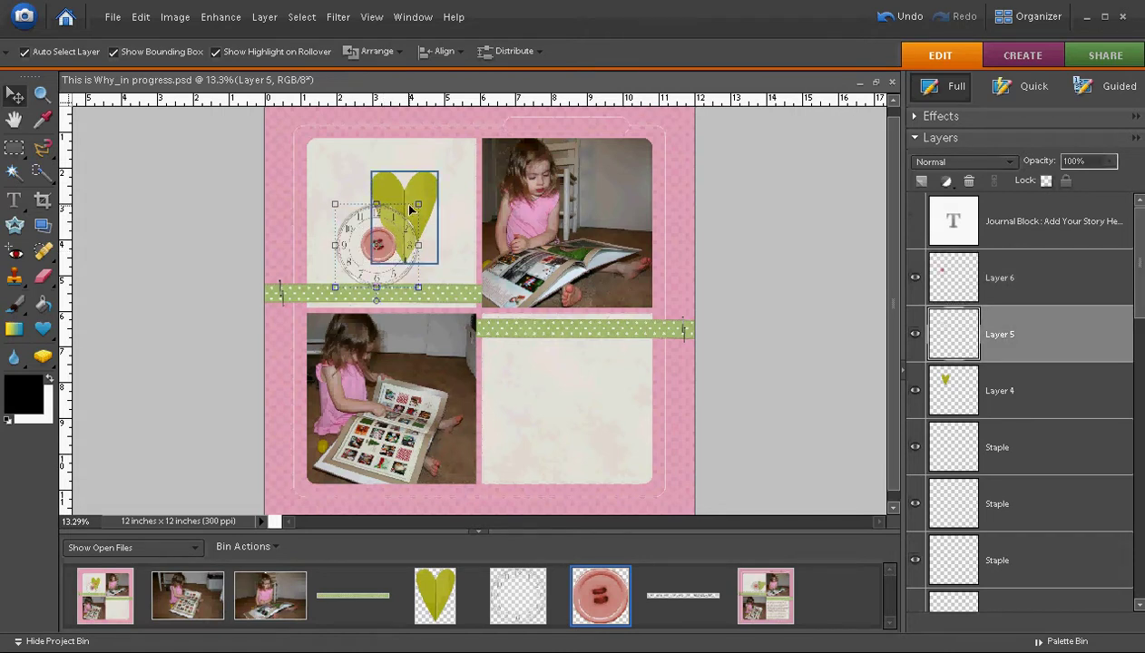
pyautogui.moveTo(419, 205); pyautogui.dragTo(408, 210)
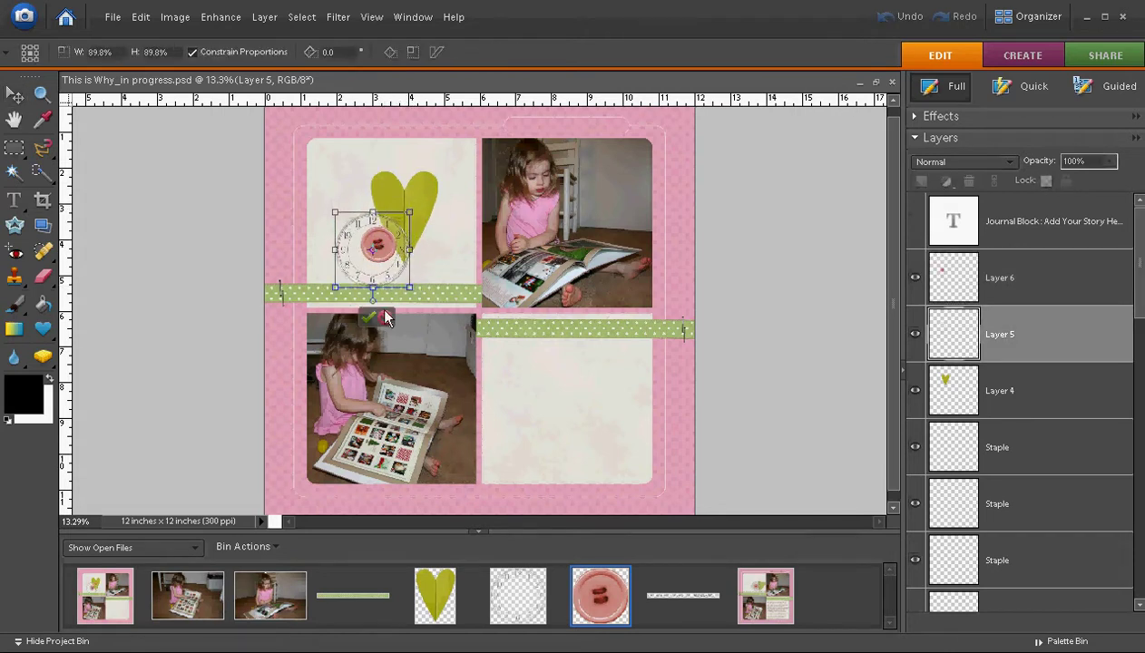
pyautogui.click(368, 318)
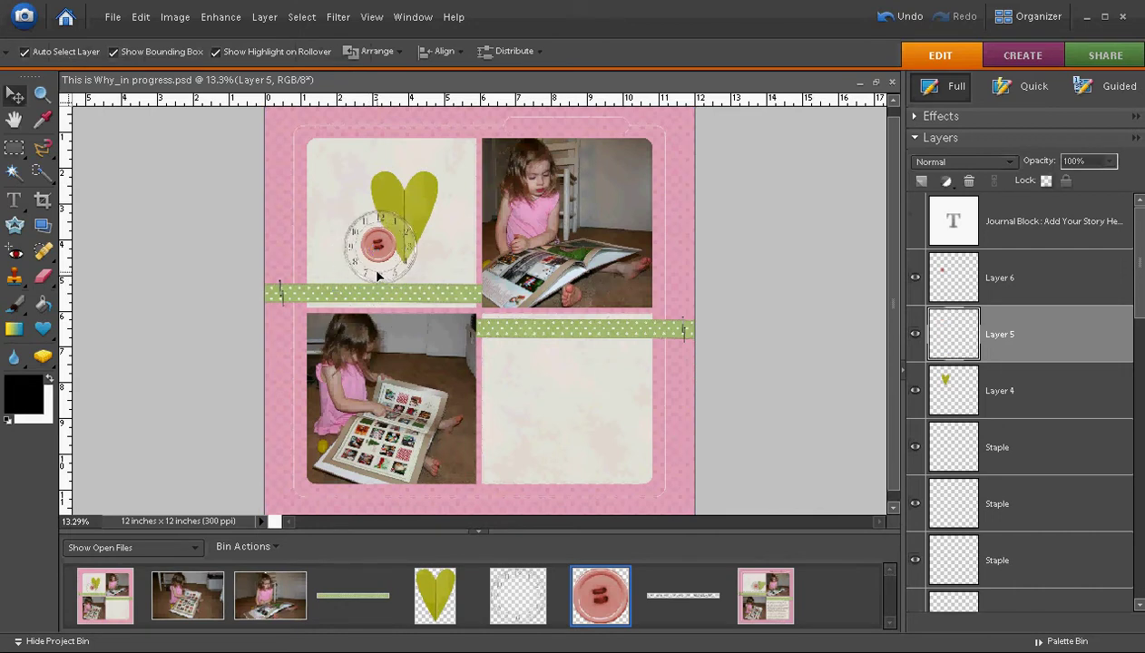
pyautogui.moveTo(368, 279); pyautogui.dragTo(374, 275)
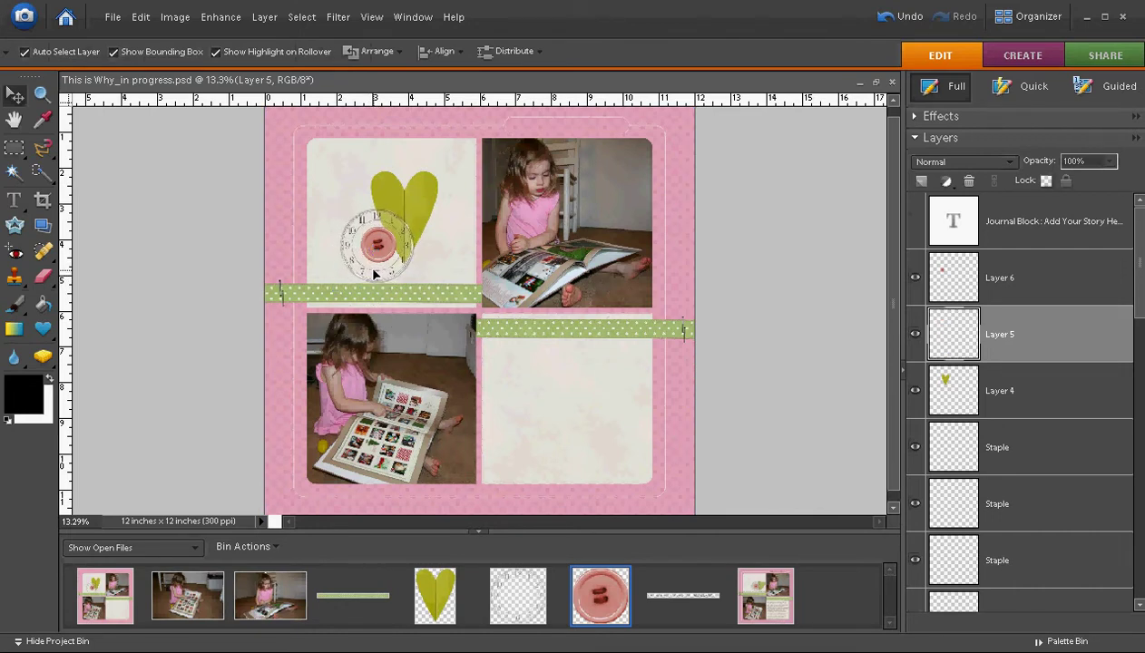
pyautogui.click(374, 274)
pyautogui.click(423, 194)
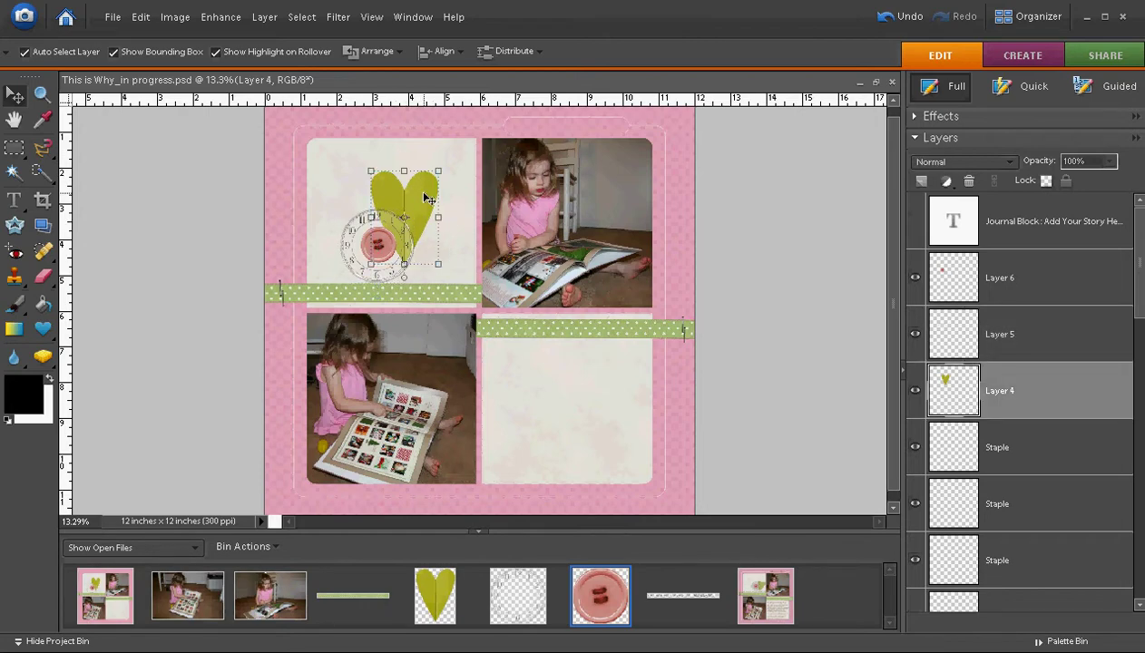
# - Add a Hue/Saturation layer clipped to the heart: Hue +9, Saturation +12, Lightness +17
pyautogui.click(263, 18)
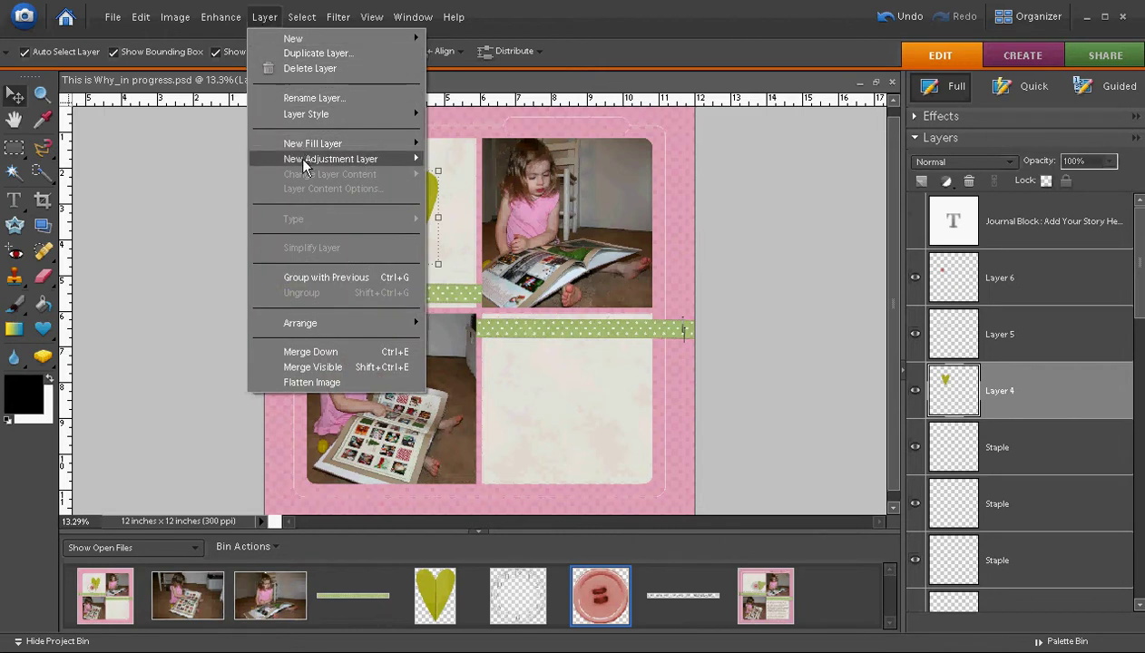
pyautogui.moveTo(305, 161)
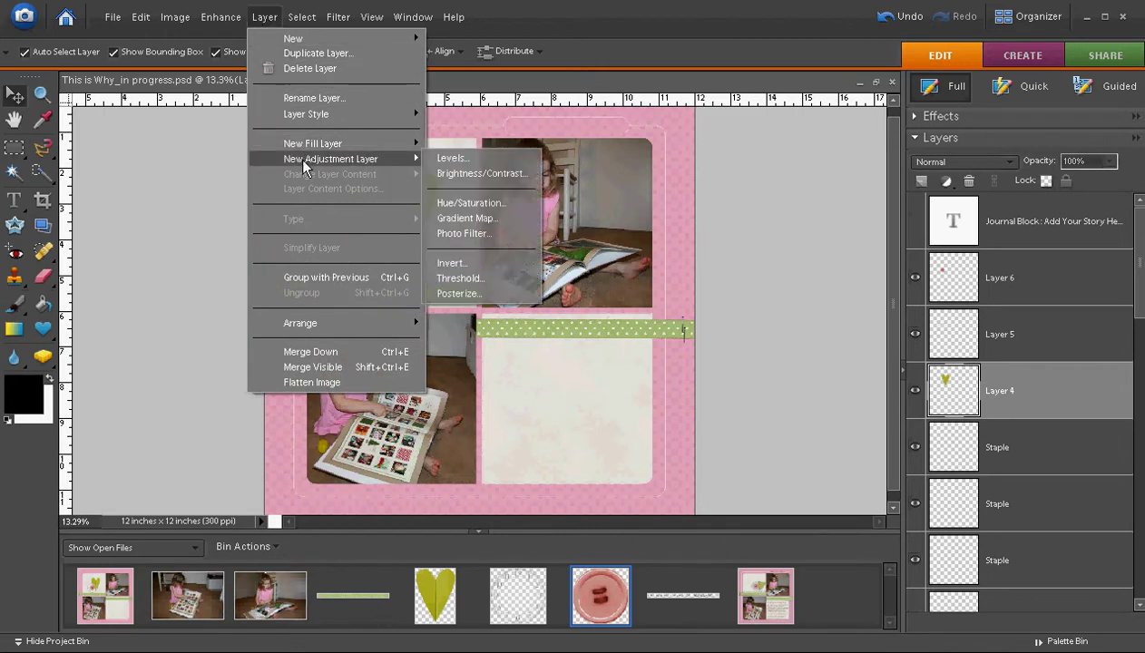
pyautogui.click(456, 203)
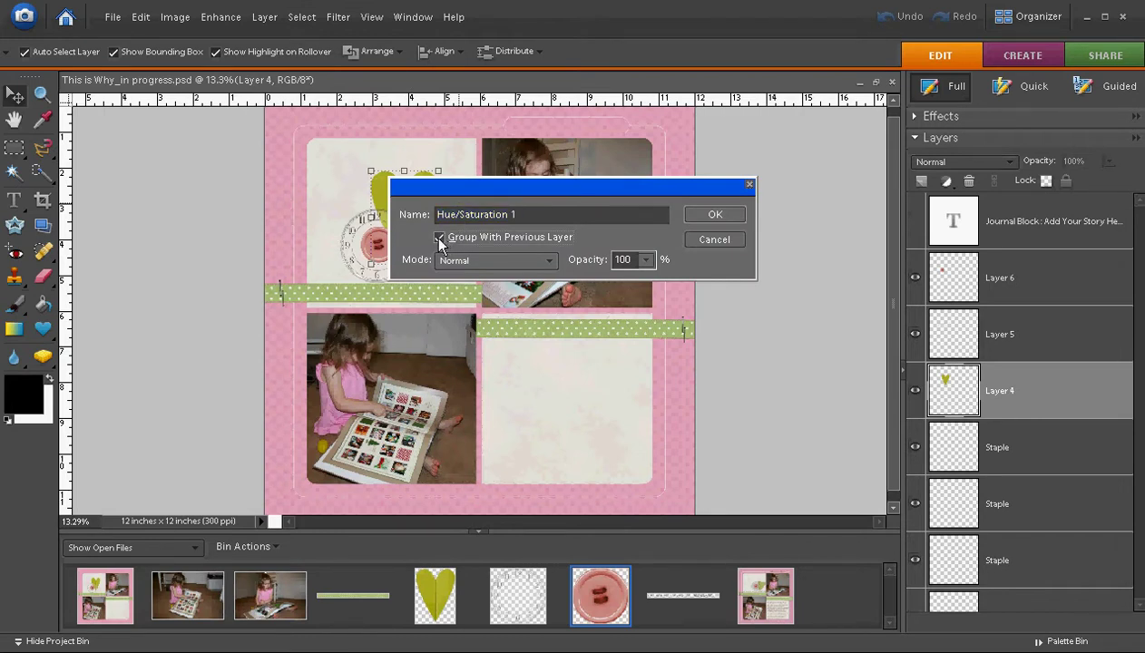
pyautogui.click(713, 215)
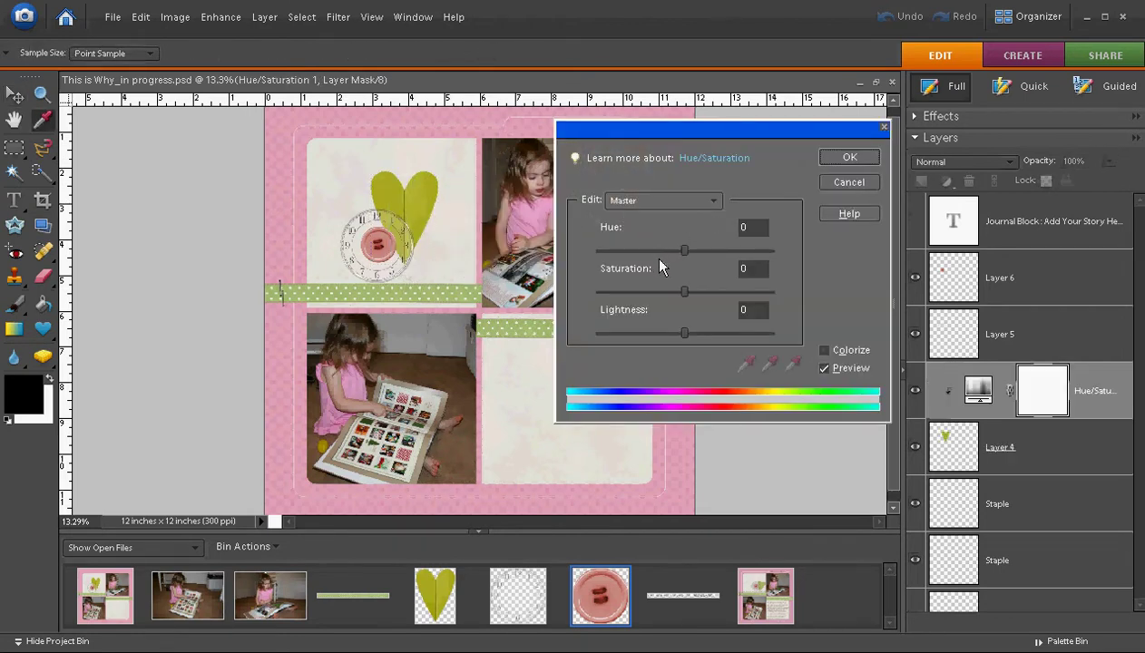
pyautogui.moveTo(682, 250); pyautogui.dragTo(688, 251)
pyautogui.moveTo(684, 333); pyautogui.dragTo(696, 300)
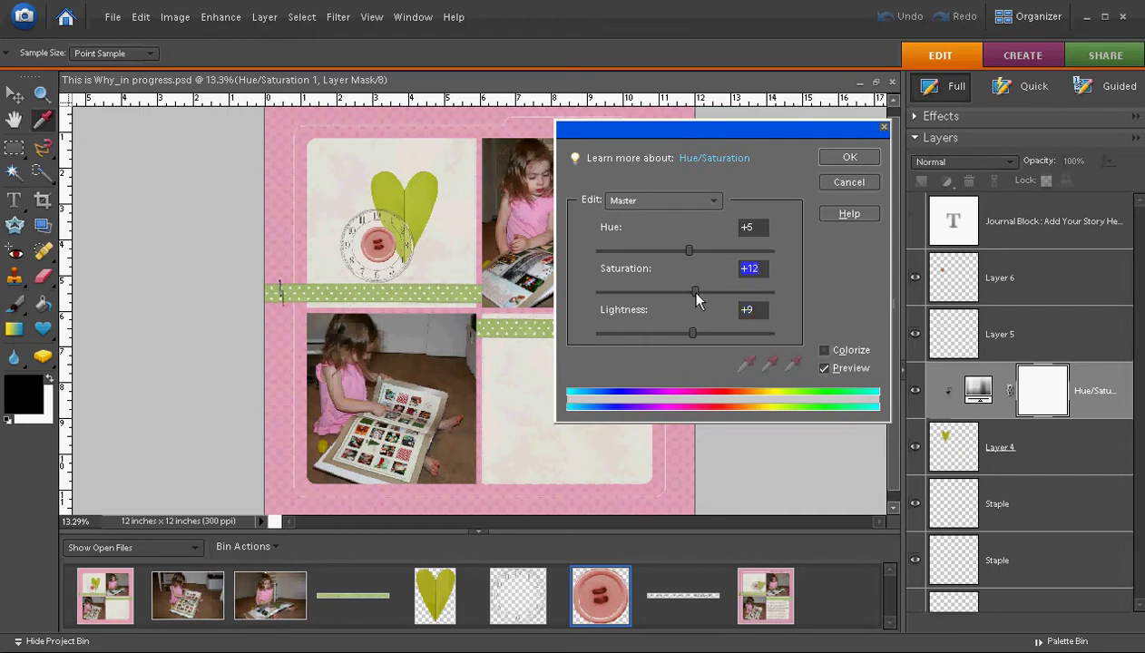
pyautogui.moveTo(685, 259); pyautogui.dragTo(693, 258)
pyautogui.moveTo(694, 338); pyautogui.dragTo(701, 337)
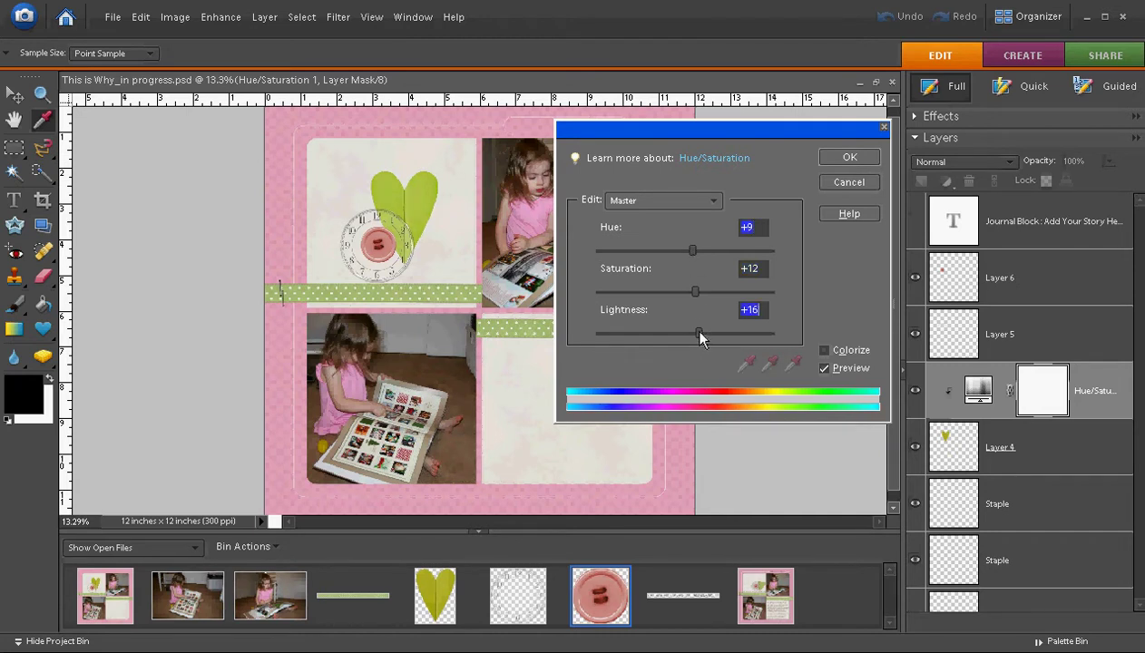
pyautogui.click(849, 158)
# - Move the heart right, scale it to 84.3% and rotate it about 15° clockwise
pyautogui.moveTo(409, 213); pyautogui.dragTo(440, 214)
pyautogui.moveTo(467, 176); pyautogui.dragTo(457, 191)
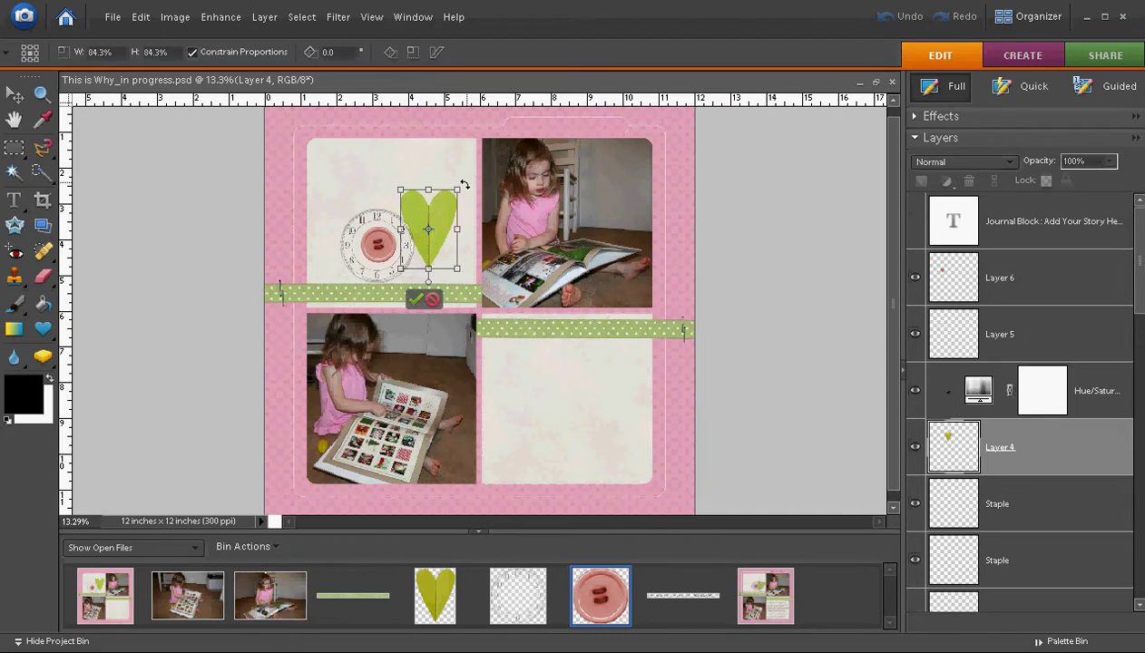
pyautogui.press('Return')
pyautogui.moveTo(463, 185); pyautogui.dragTo(442, 224)
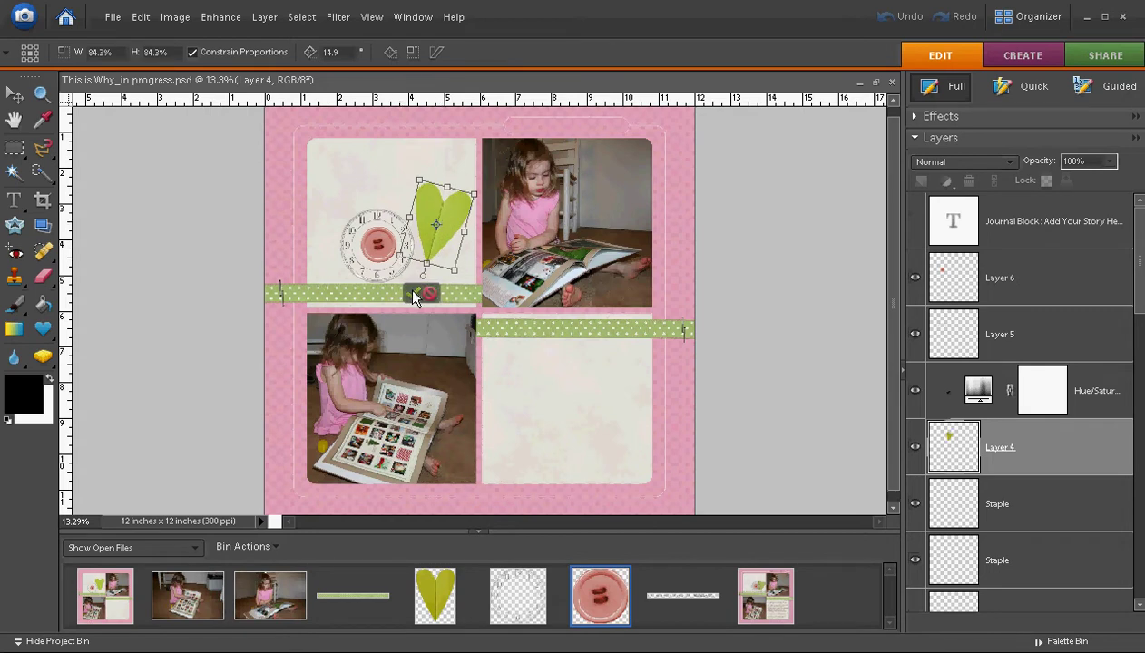
pyautogui.click(415, 295)
# - Move the clock right over the heart's left edge and re-center the button on it
pyautogui.click(396, 270)
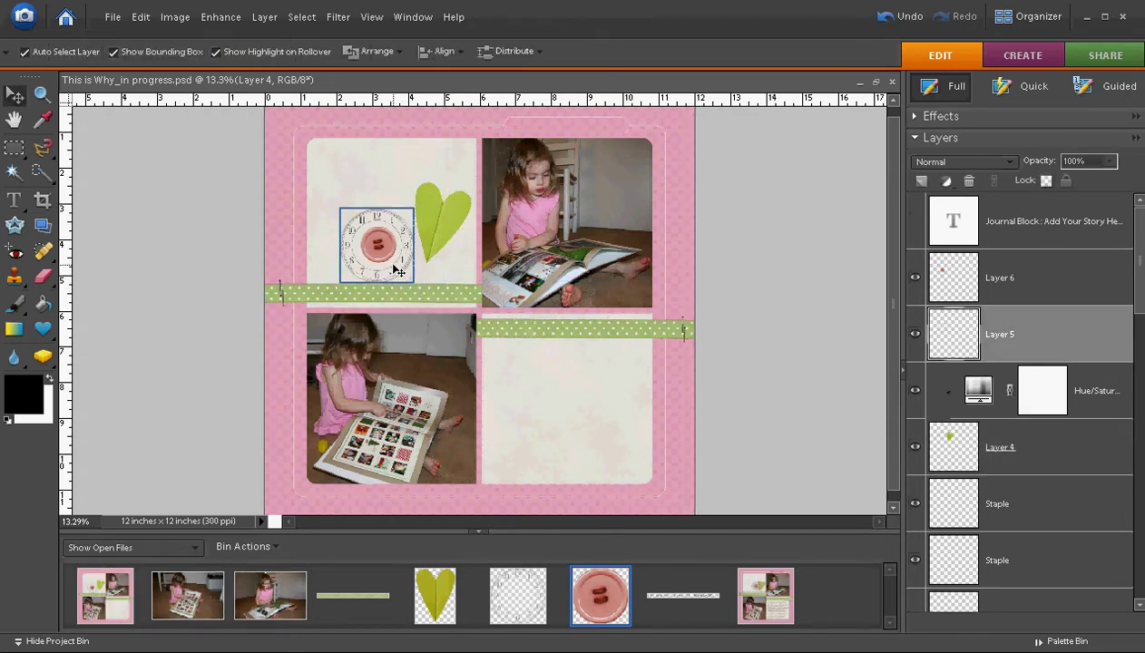
pyautogui.moveTo(396, 270); pyautogui.dragTo(449, 220)
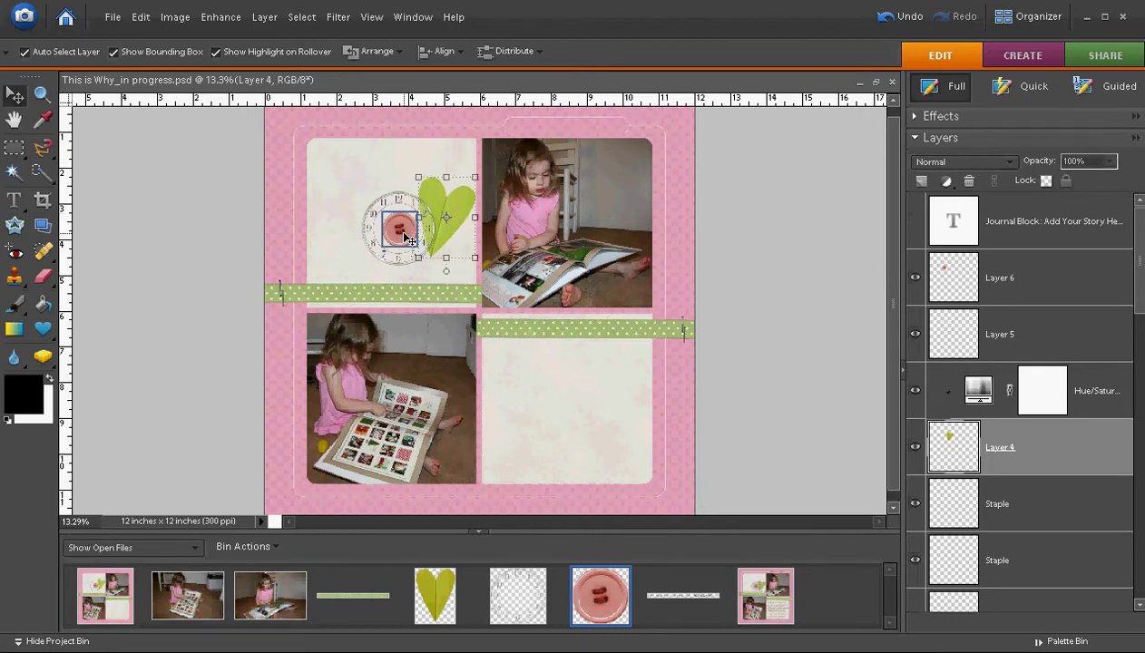
pyautogui.moveTo(407, 239); pyautogui.dragTo(401, 232)
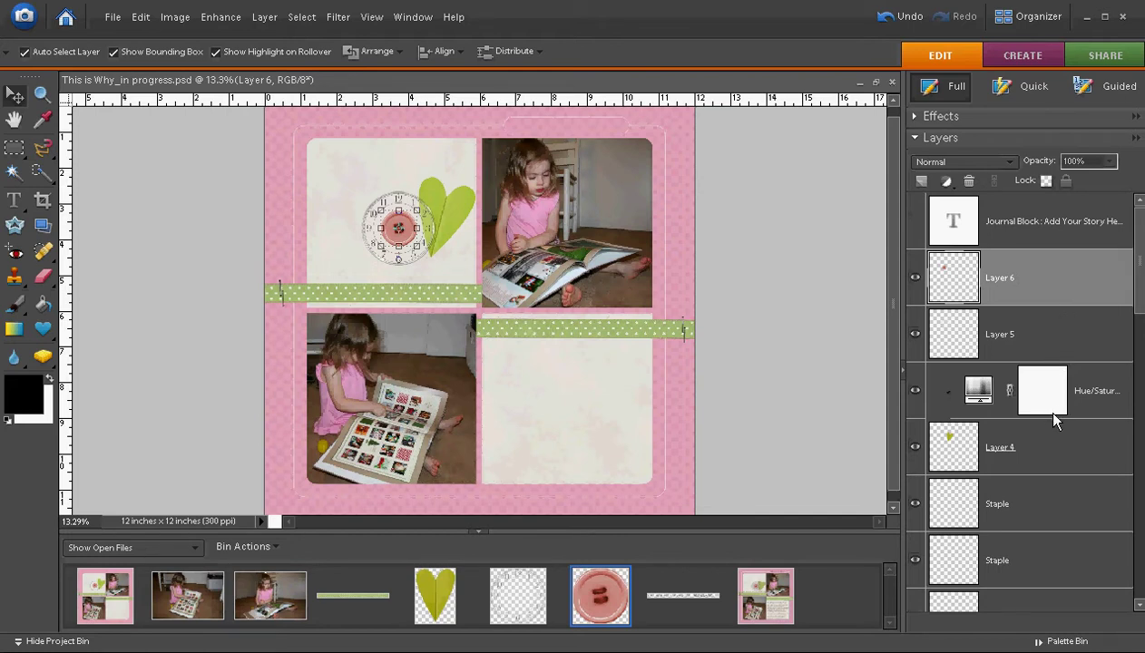
# - Link the button, clock, Hue/Saturation 1 and heart layers together
pyautogui.keyDown('ctrl'); pyautogui.click(1032, 335); pyautogui.keyUp('ctrl')
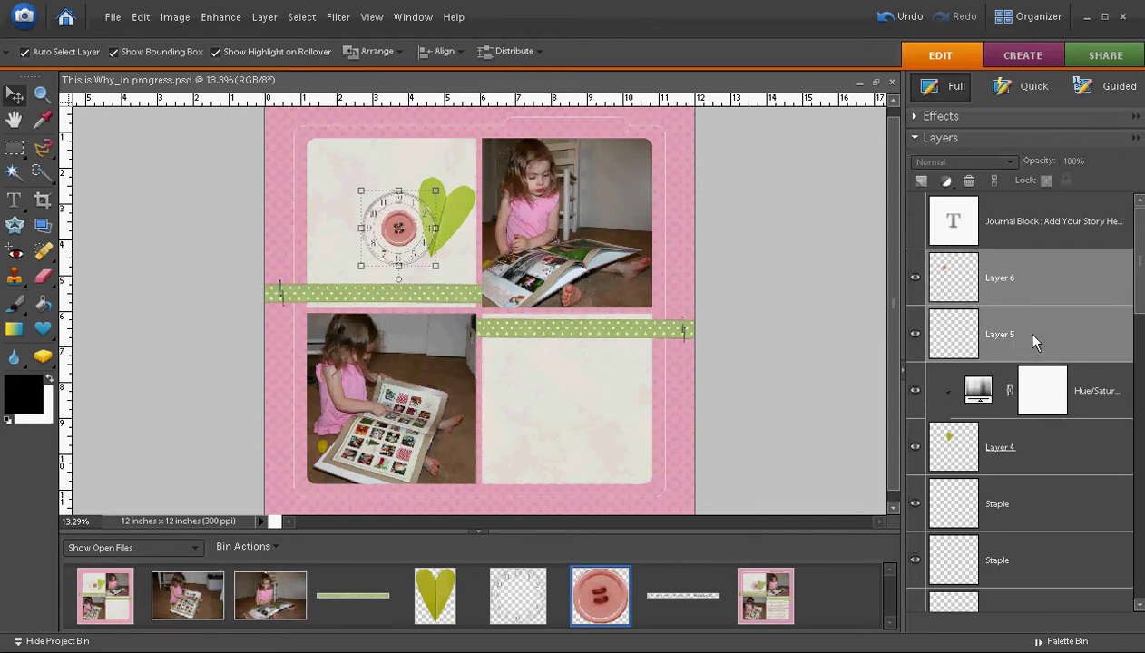
pyautogui.keyDown('ctrl'); pyautogui.click(1112, 390); pyautogui.keyUp('ctrl')
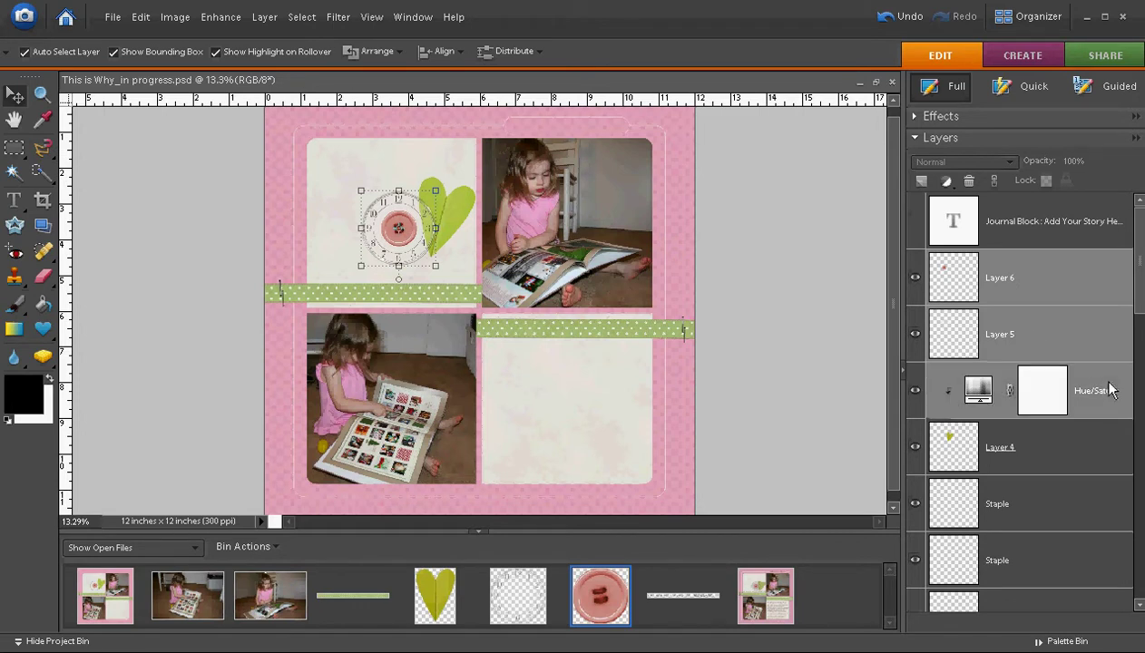
pyautogui.keyDown('ctrl'); pyautogui.click(1054, 449); pyautogui.keyUp('ctrl')
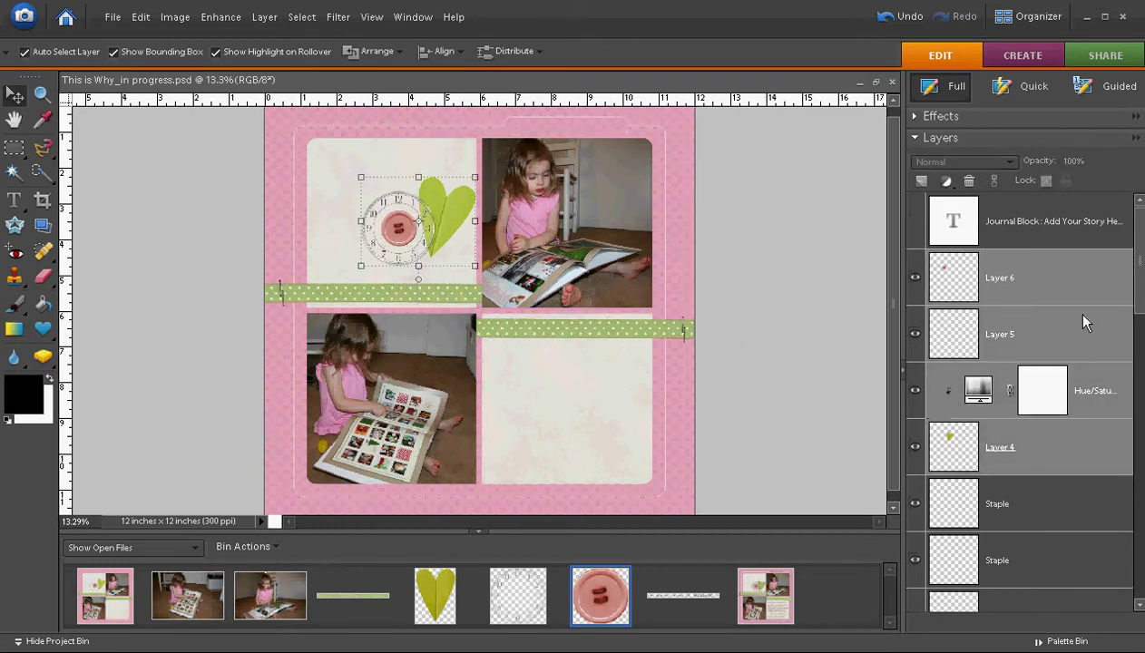
pyautogui.click(994, 180)
# - Enlarge the clock to about 107% and reposition it against the heart
pyautogui.click(1052, 505)
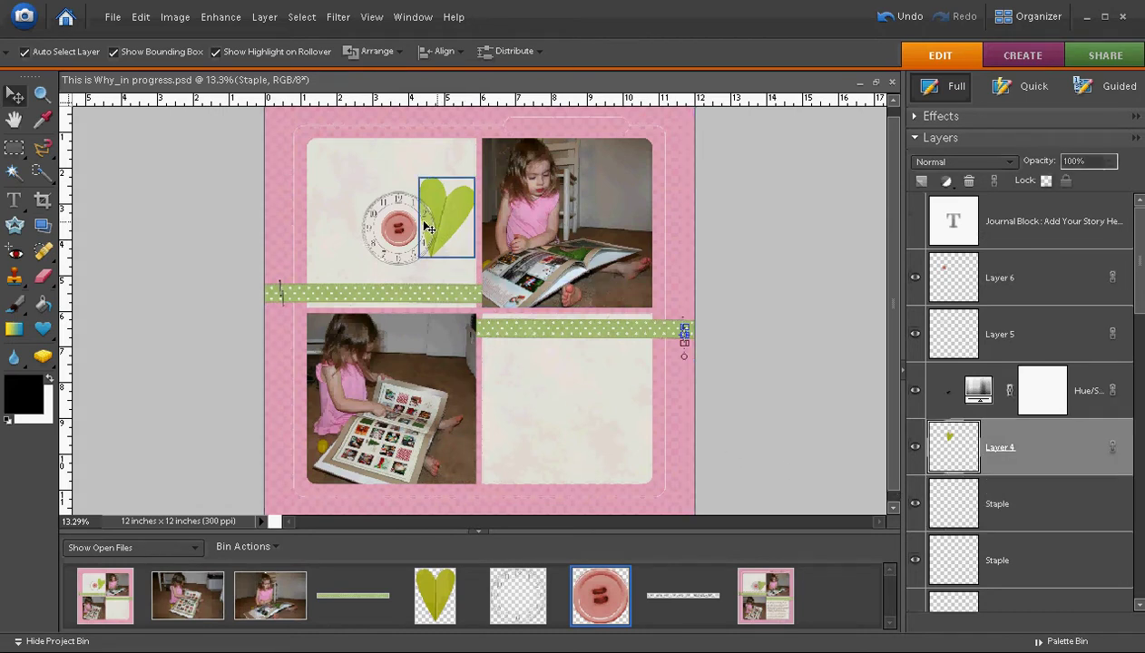
pyautogui.moveTo(422, 227)
pyautogui.mouseDown()
pyautogui.moveTo(405, 241)
pyautogui.moveTo(385, 199)
pyautogui.moveTo(429, 223)
pyautogui.moveTo(410, 247)
pyautogui.moveTo(425, 237)
pyautogui.mouseUp()
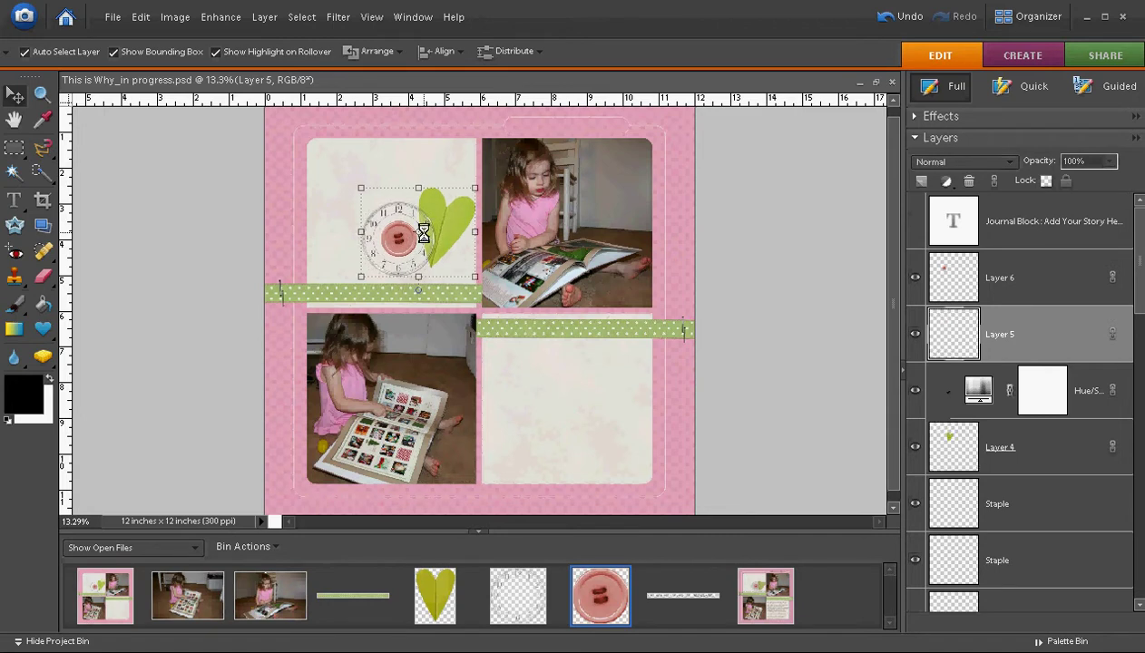
pyautogui.moveTo(358, 189); pyautogui.dragTo(353, 183)
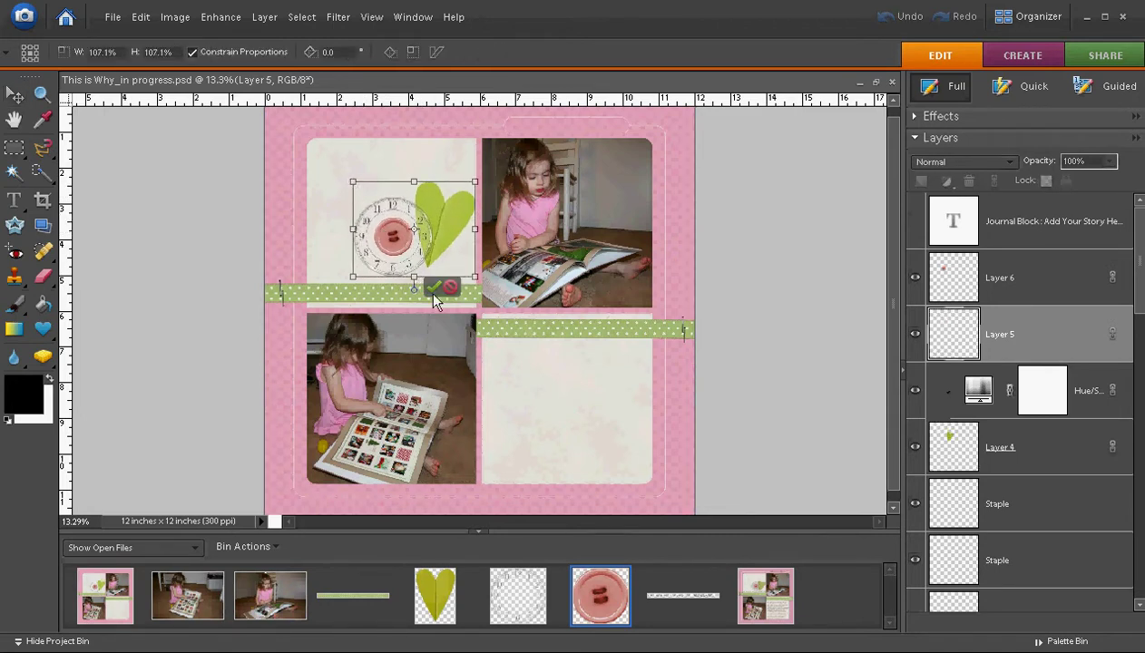
pyautogui.click(427, 284)
pyautogui.moveTo(417, 253)
pyautogui.mouseDown()
pyautogui.moveTo(386, 240)
pyautogui.moveTo(430, 245)
pyautogui.mouseUp()
# - Pick a phrase brush and add new Layer 7 at the top of the layer stack
pyautogui.click(539, 375)
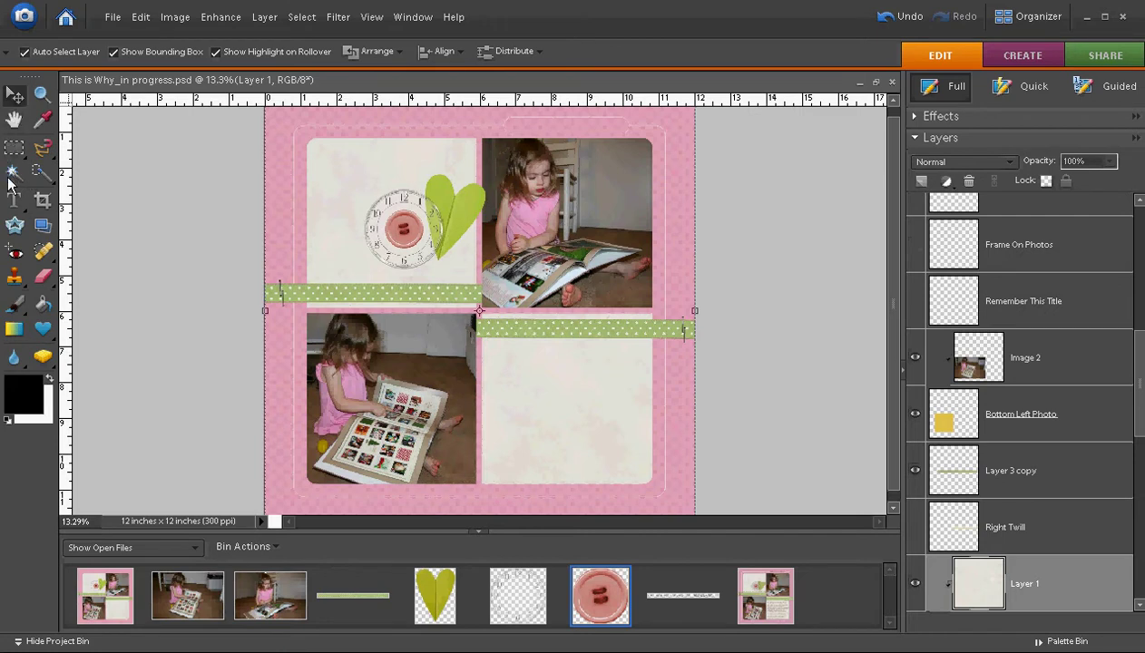
pyautogui.click(15, 309)
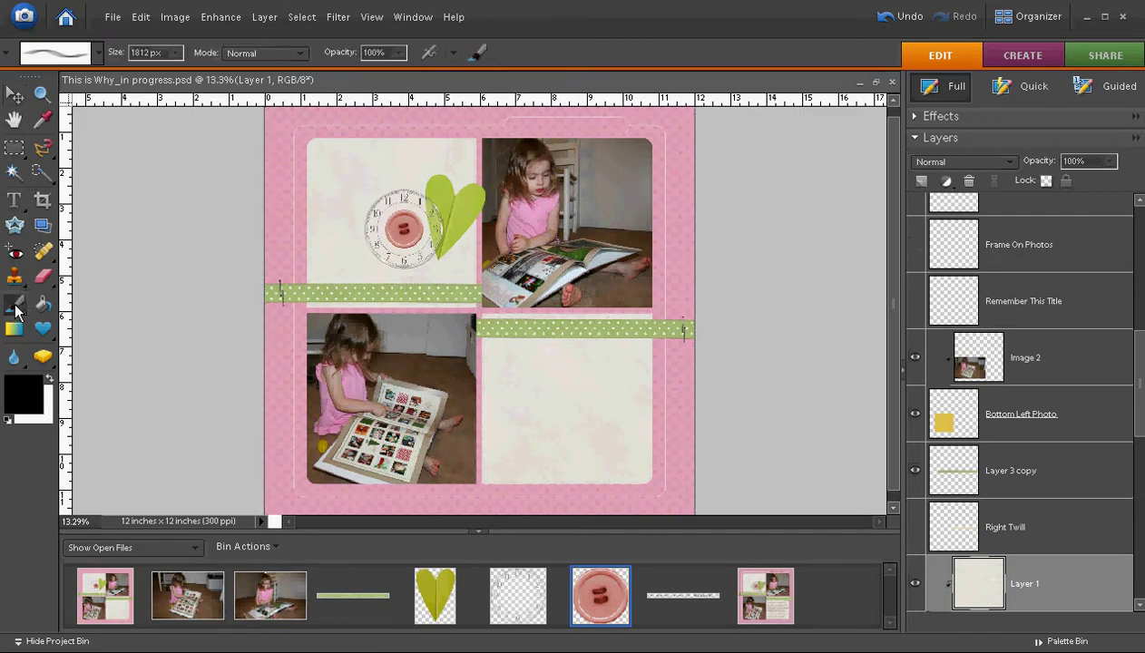
pyautogui.click(99, 53)
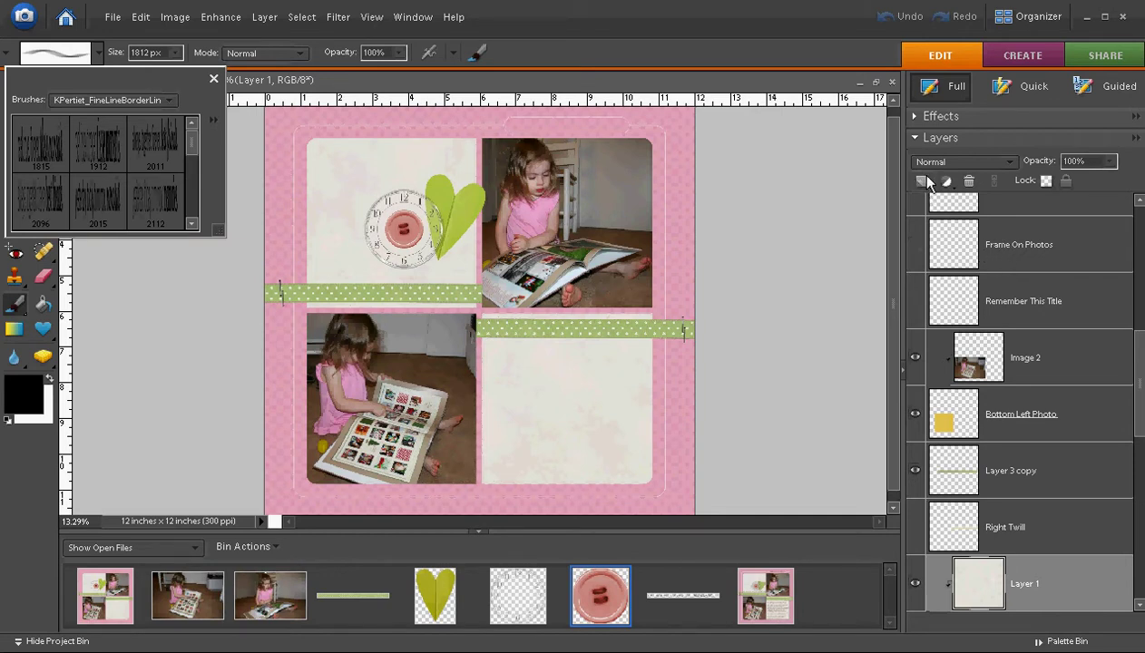
pyautogui.click(925, 182)
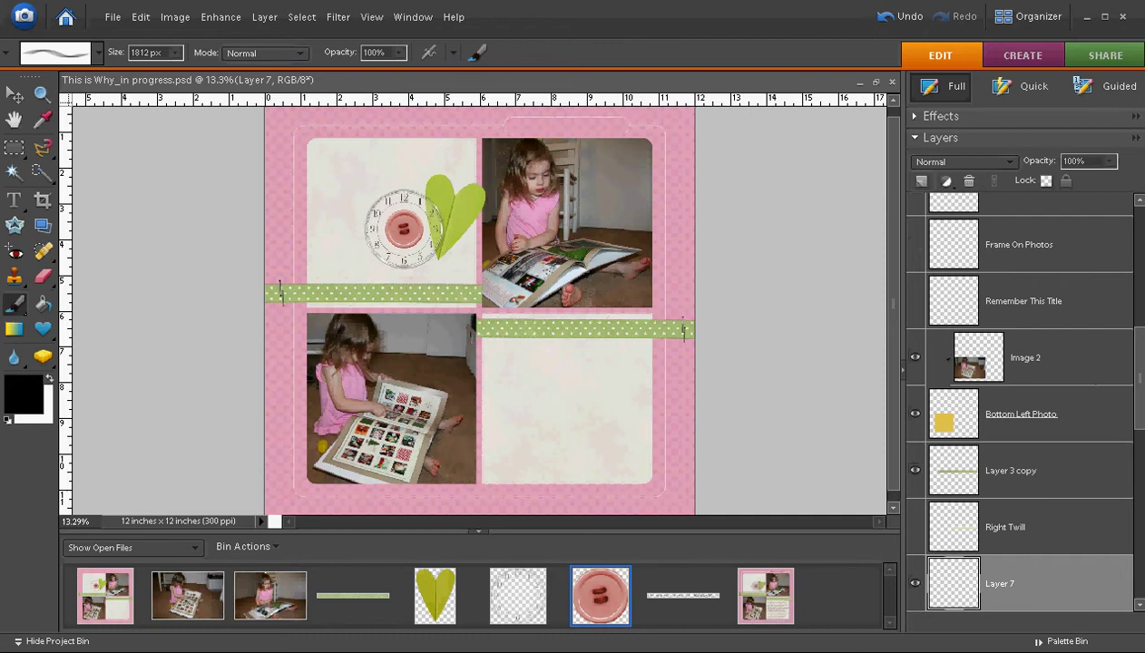
pyautogui.moveTo(1054, 574); pyautogui.dragTo(1052, 211)
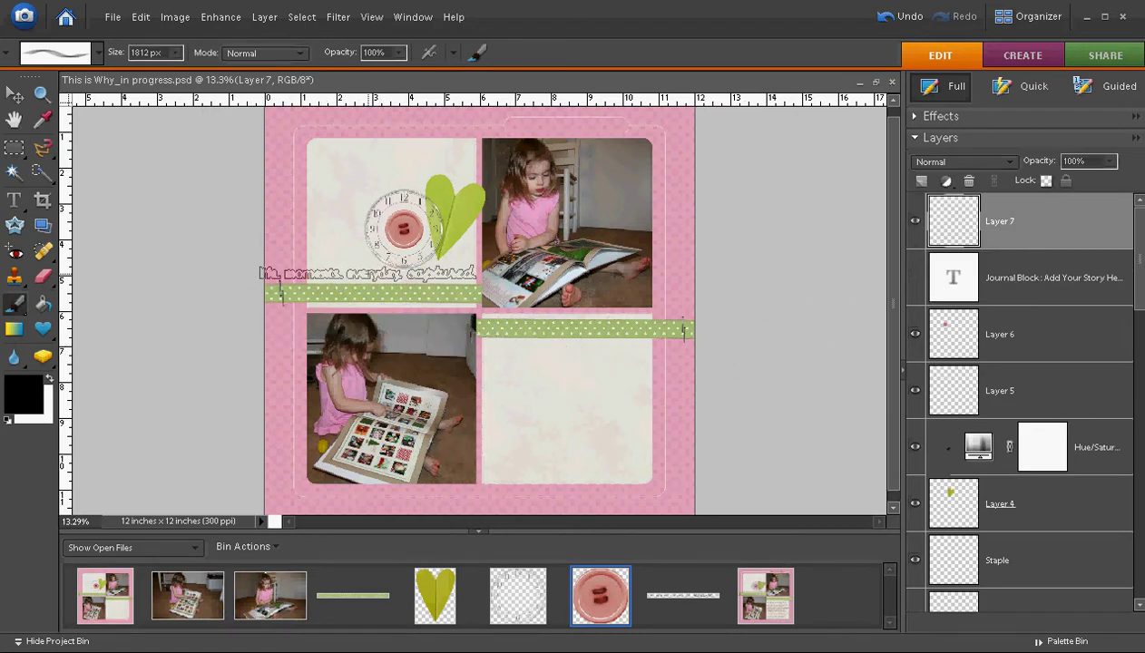
# - Sample a brown from the photo and darken it to 453725 as the foreground colour
pyautogui.click(30, 397)
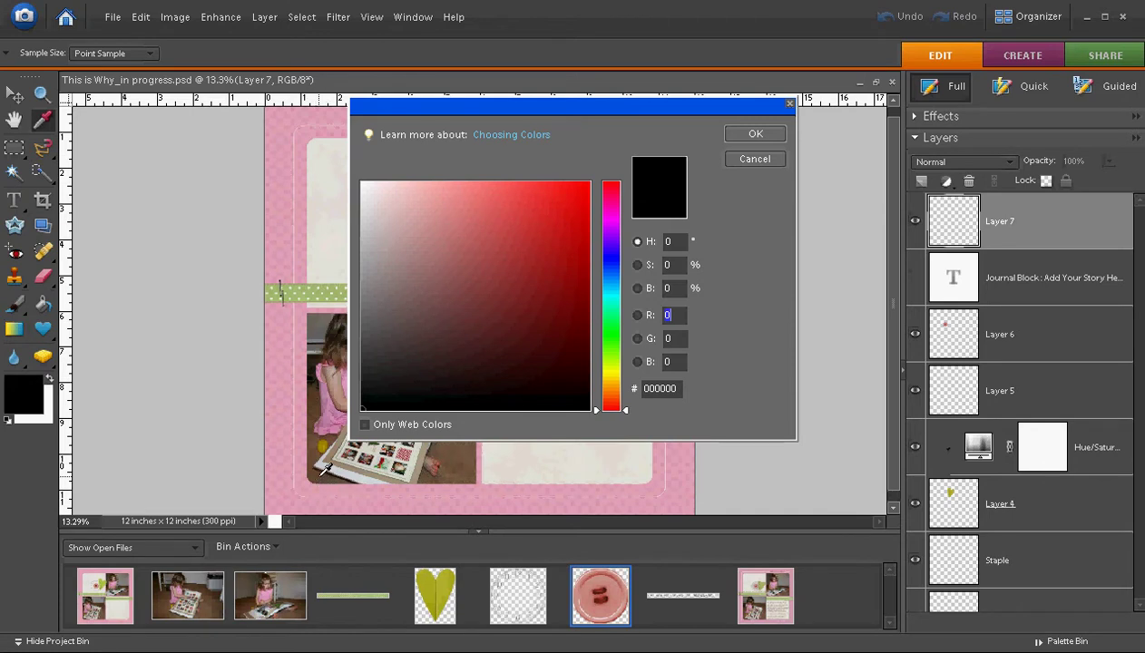
pyautogui.click(322, 473)
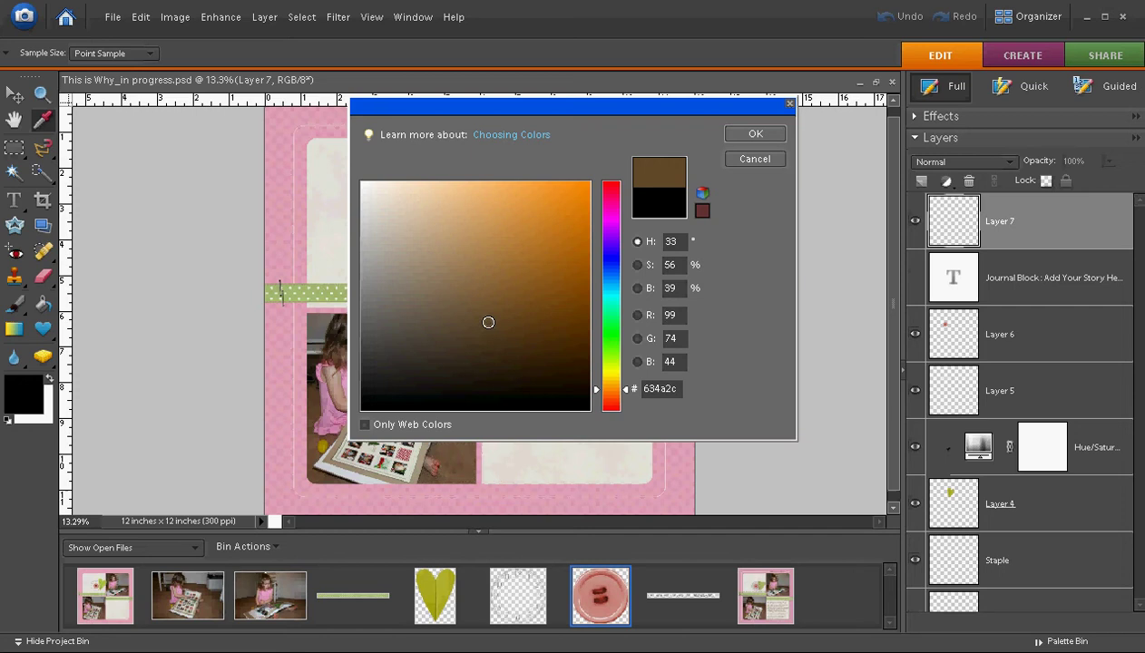
pyautogui.moveTo(486, 322); pyautogui.dragTo(465, 348)
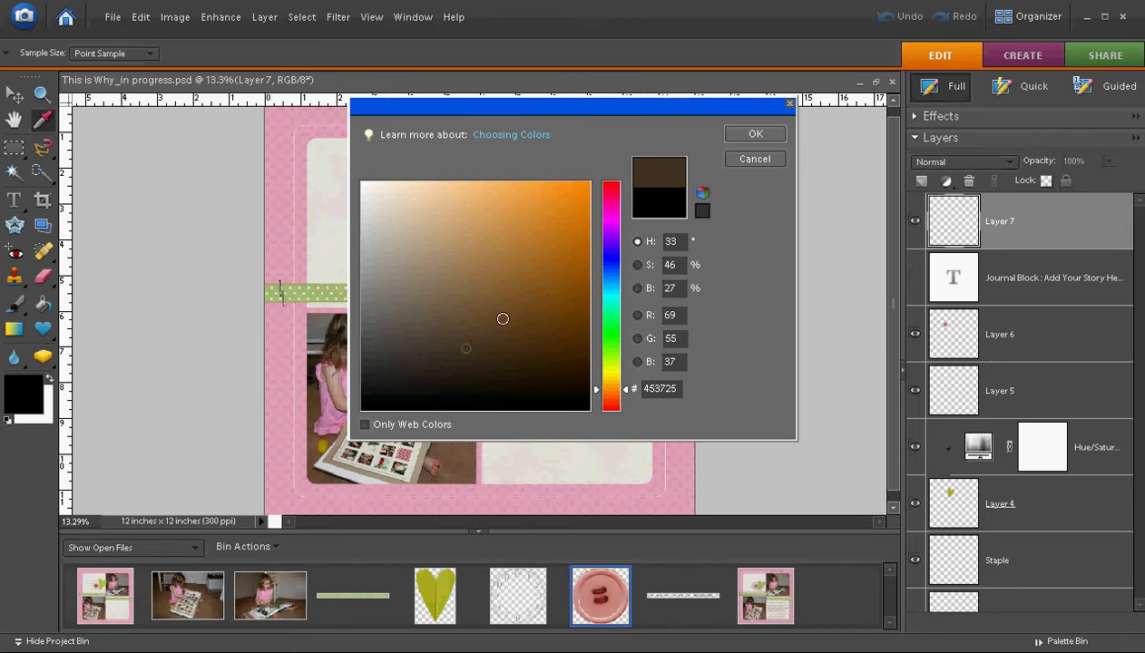
pyautogui.click(744, 138)
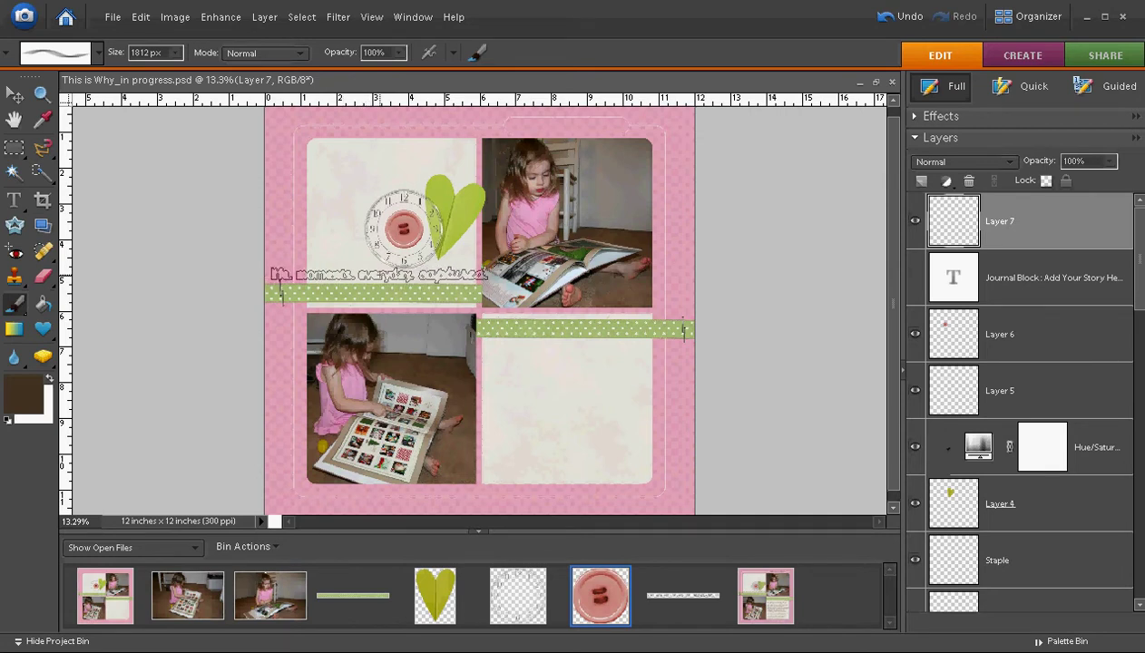
# - Stamp 'life. moments. everyday. captured.' above the ribbon and scale it down to 75.5%
pyautogui.click(378, 273)
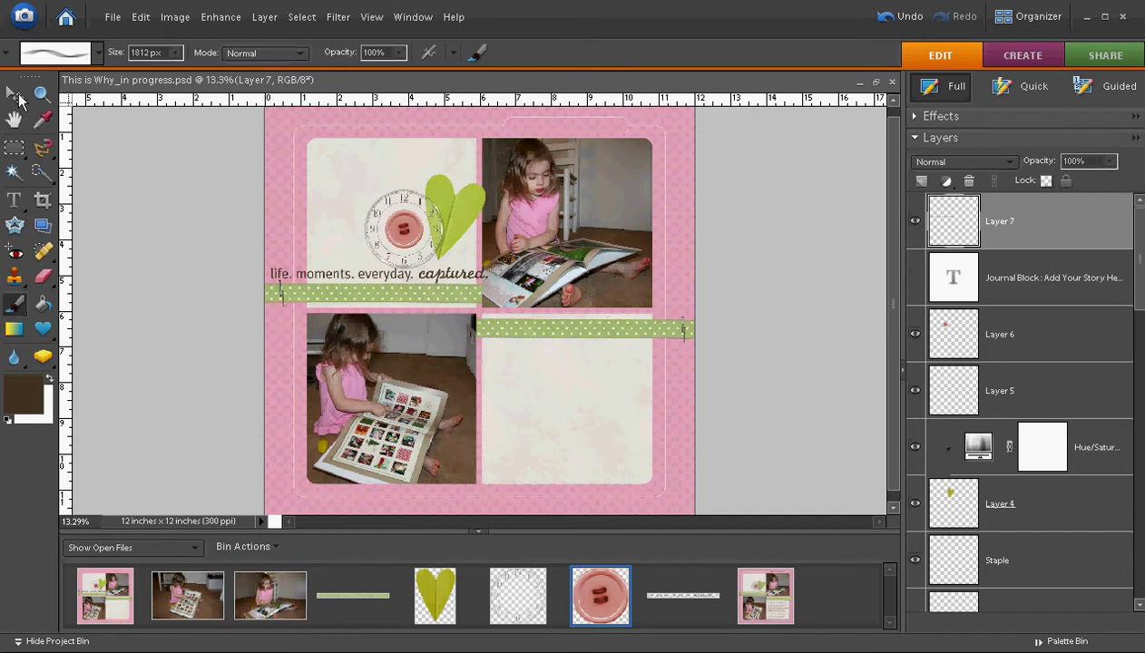
pyautogui.click(13, 93)
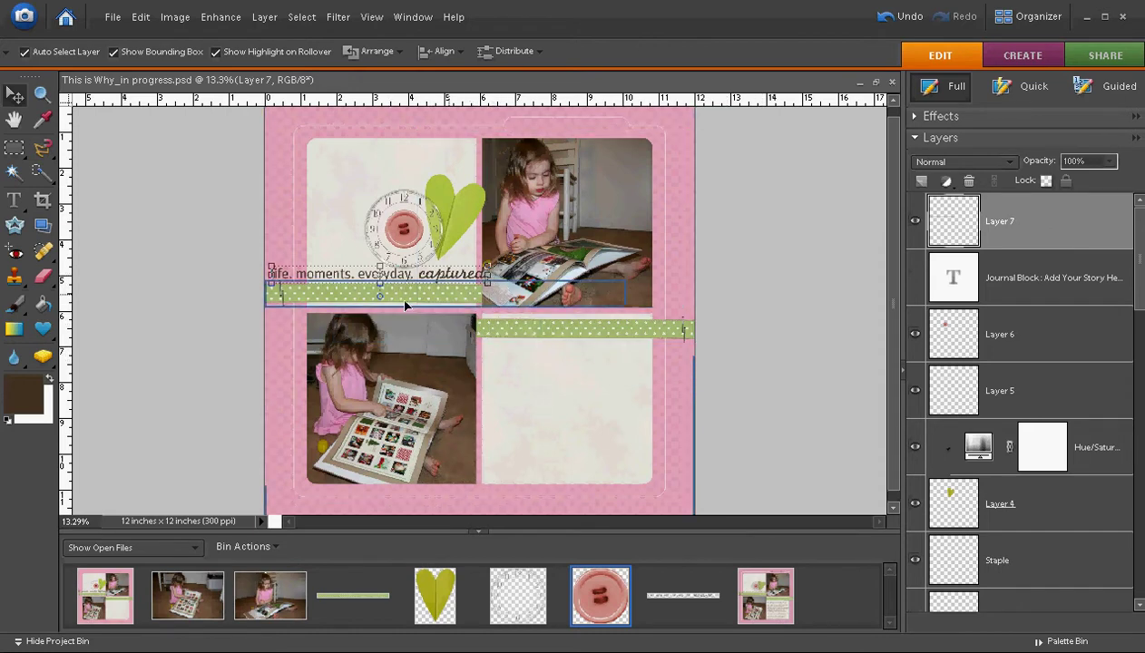
pyautogui.moveTo(271, 265); pyautogui.dragTo(309, 272)
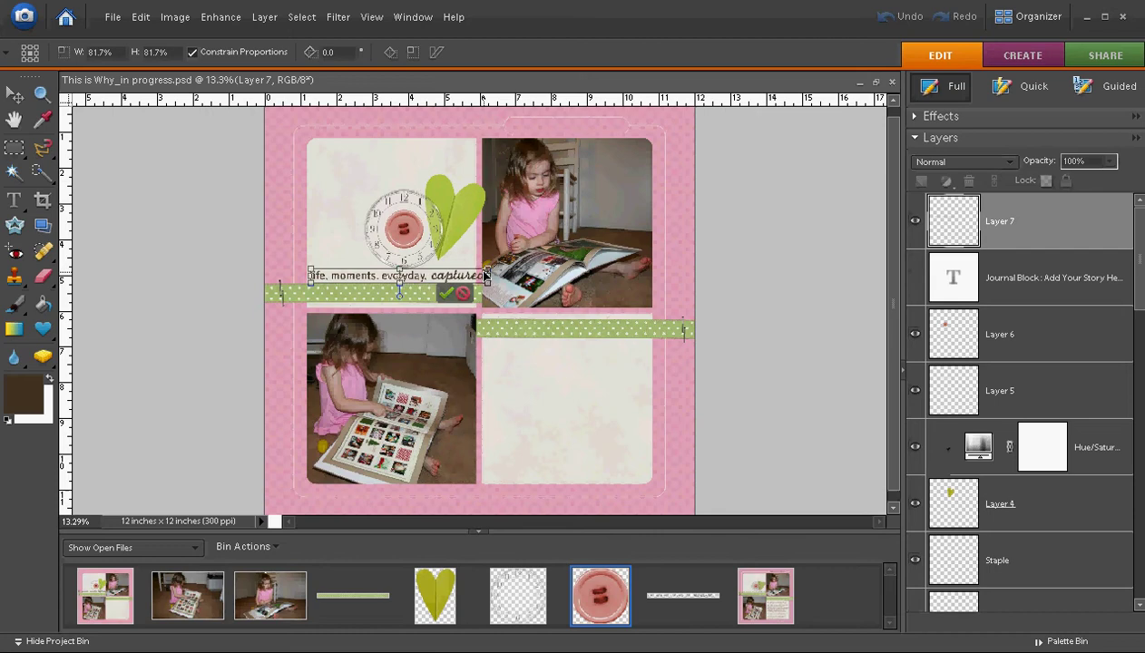
pyautogui.moveTo(489, 273); pyautogui.dragTo(473, 274)
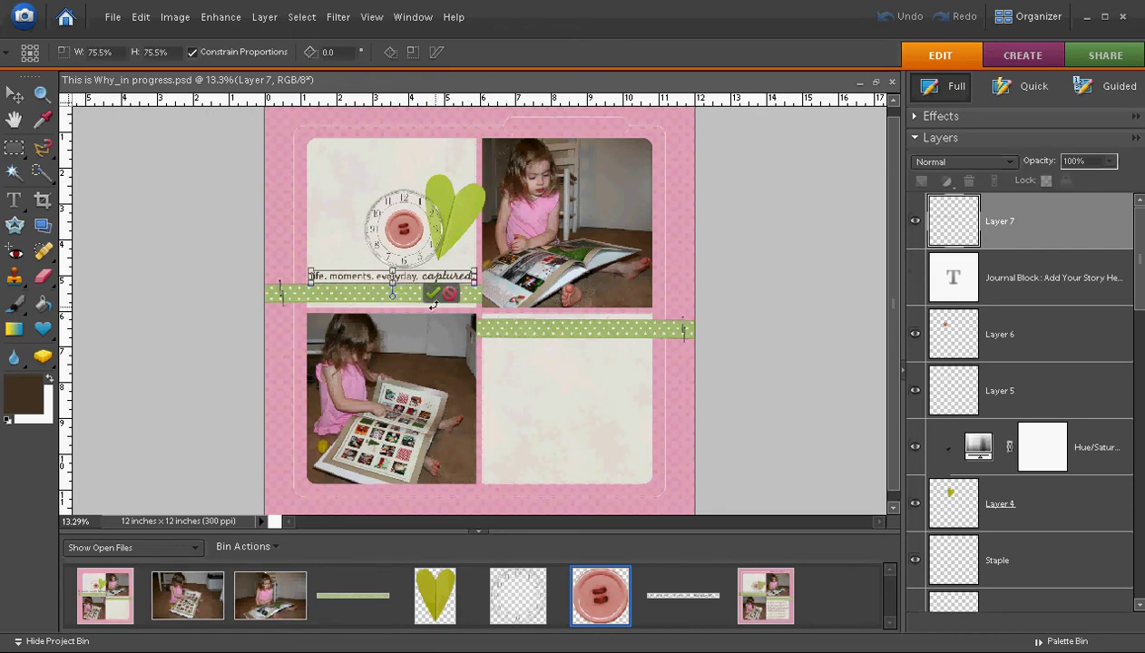
pyautogui.click(431, 295)
# - Duplicate the cream paper layer with Ctrl+J and nudge the word art slightly
pyautogui.click(541, 378)
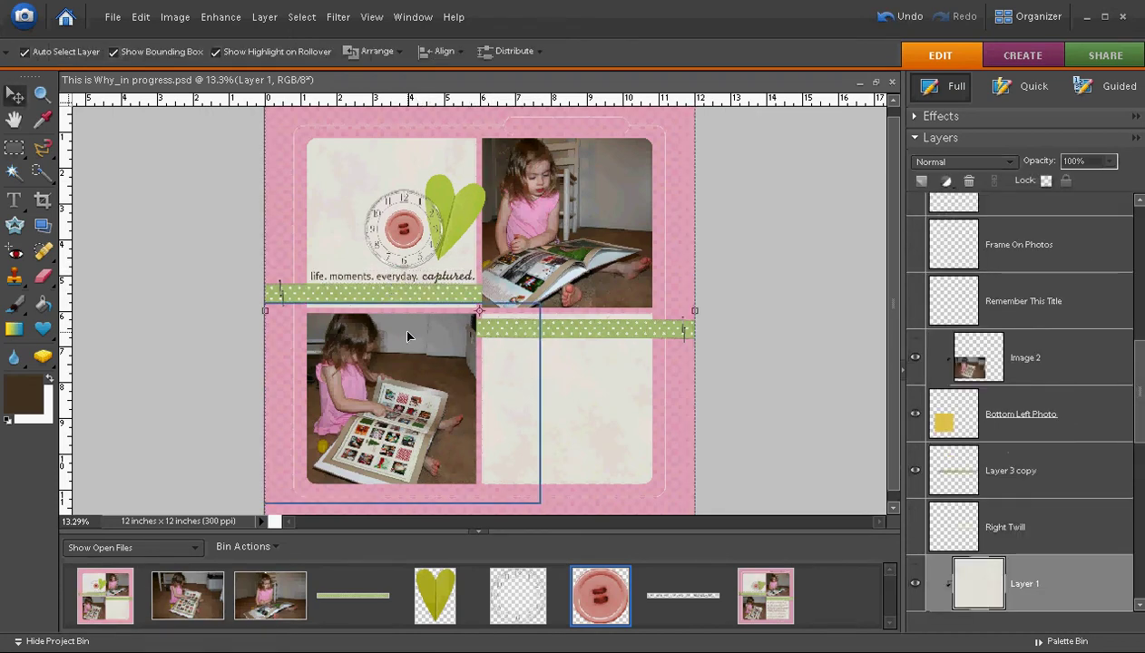
pyautogui.scroll(1, 478, 262)
pyautogui.hotkey('ctrl', 'j')
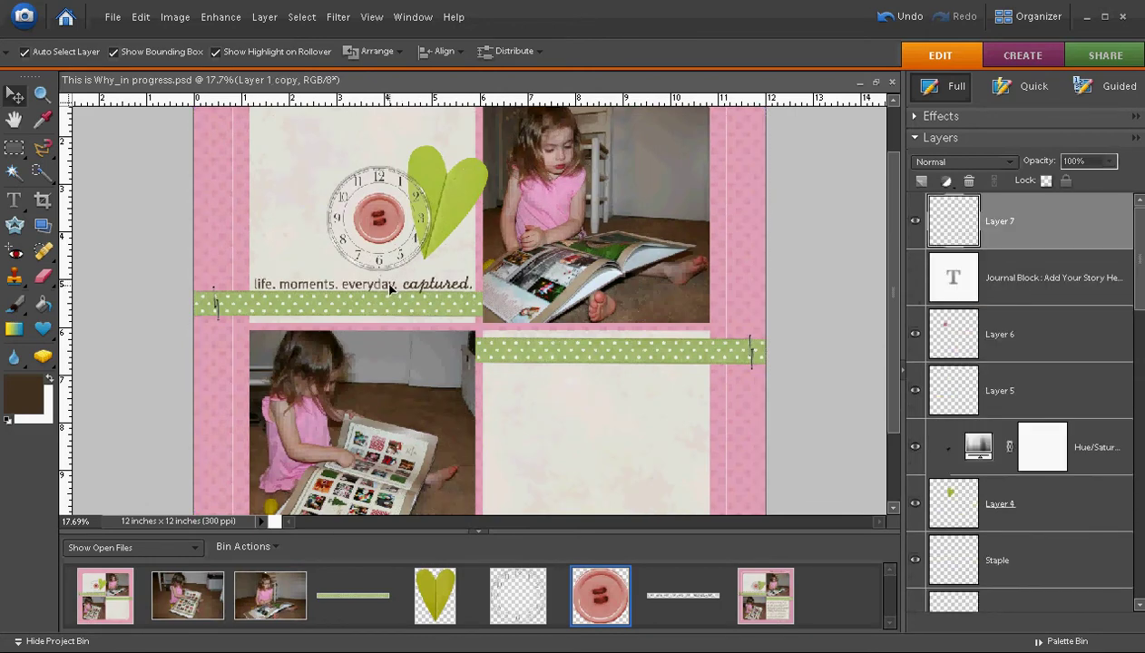
pyautogui.moveTo(390, 285); pyautogui.dragTo(390, 287)
pyautogui.click(624, 420)
pyautogui.scroll(-2, 511, 337)
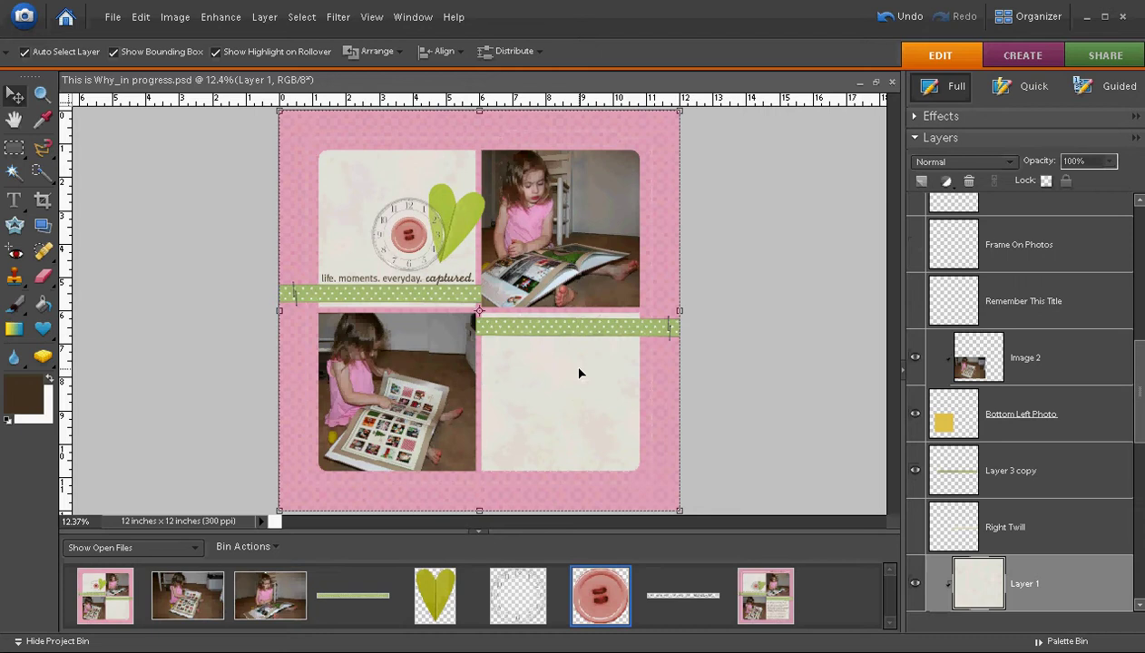
# - Select the staple at the left end of the ribbon with the Move tool
pyautogui.press('t')
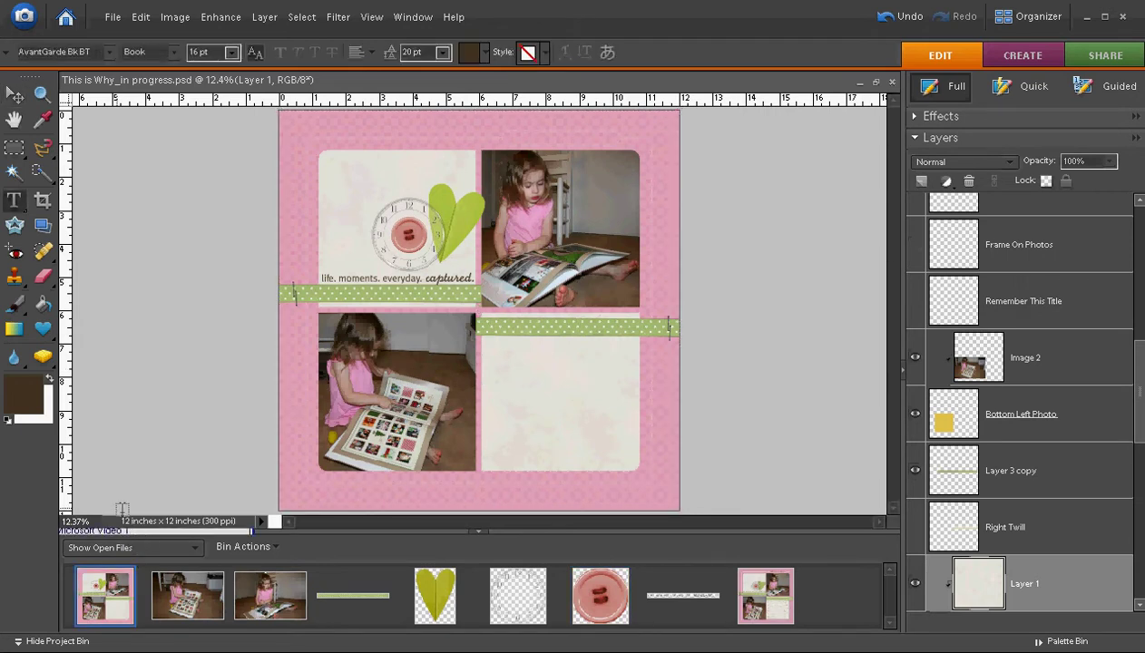
pyautogui.click(14, 94)
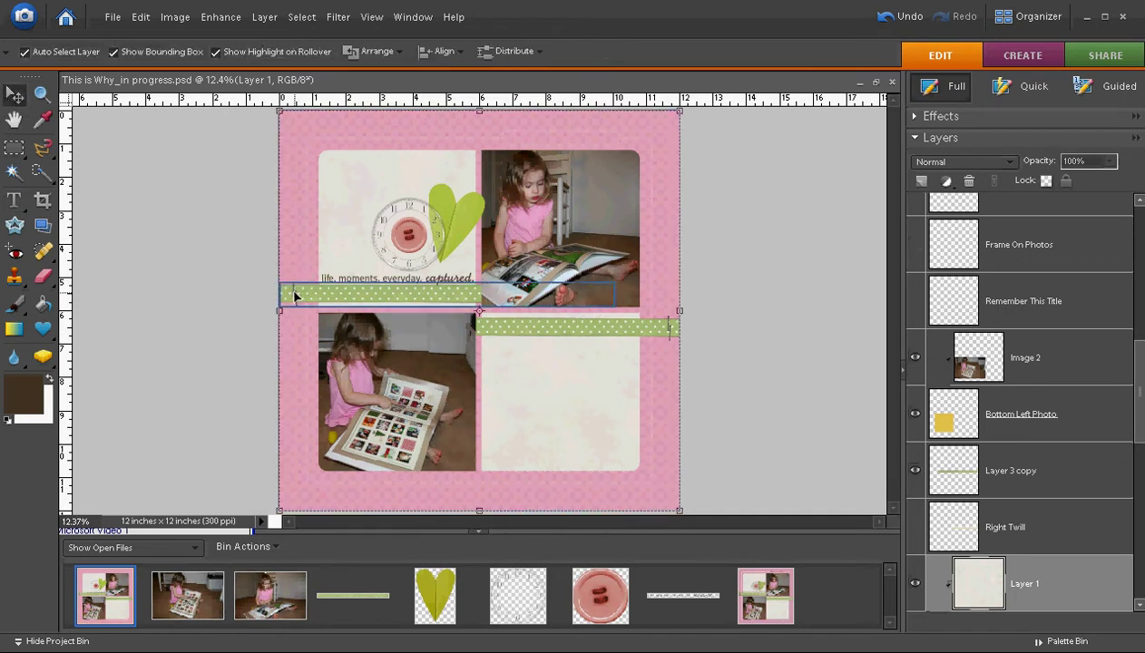
pyautogui.click(432, 205)
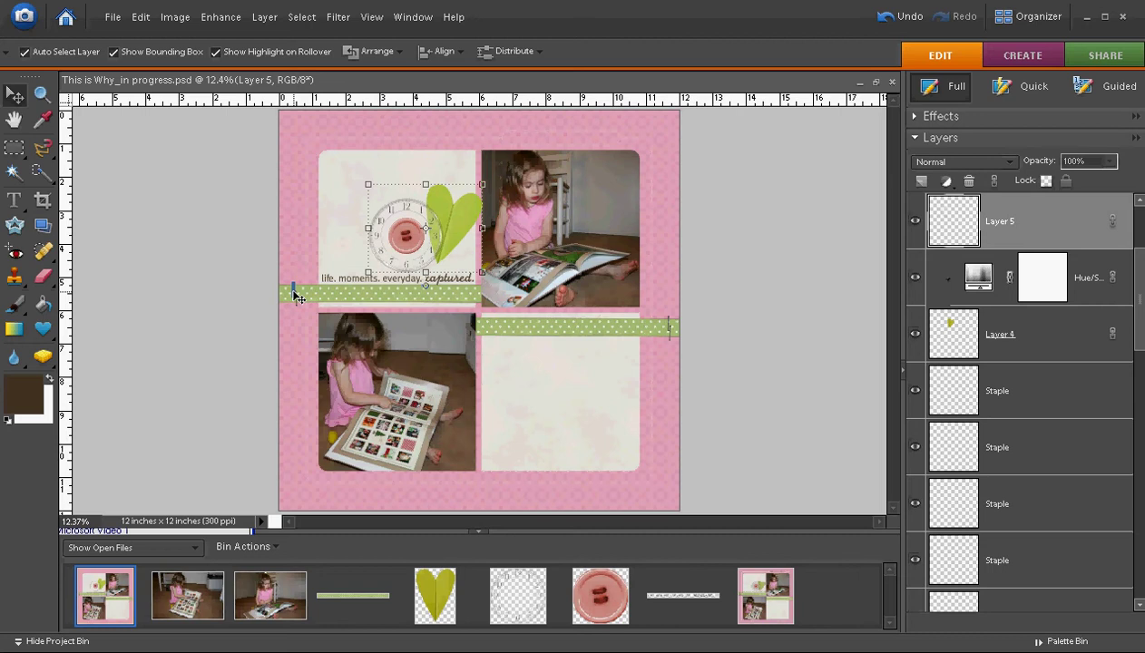
pyautogui.click(293, 292)
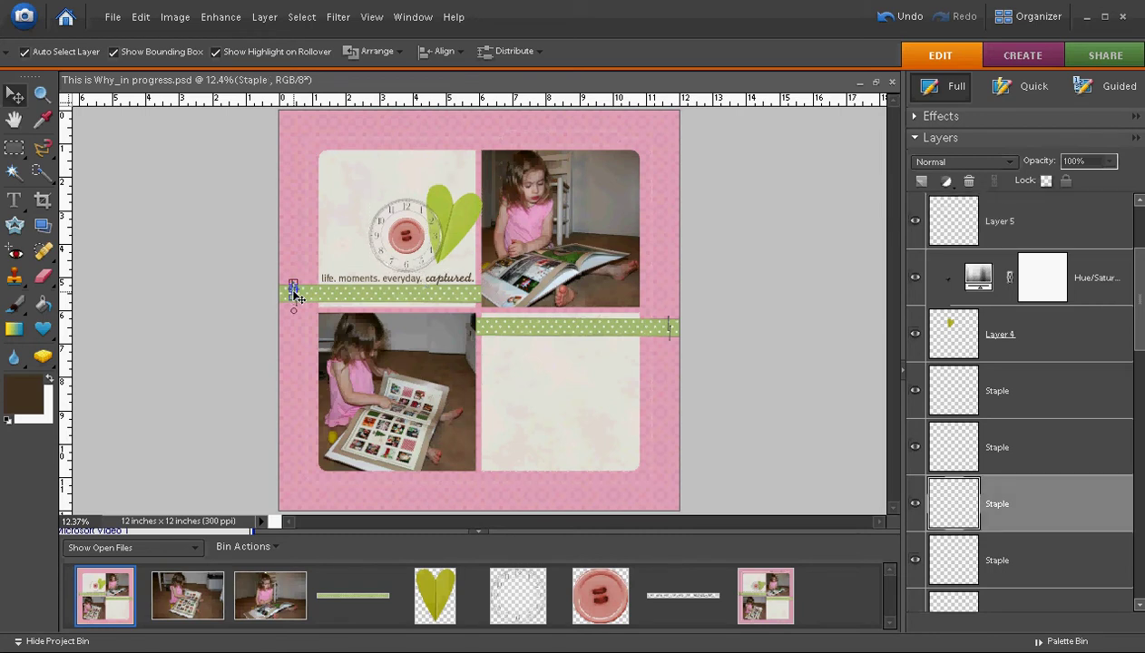
# - Duplicate the staple layer and move Staple copy above the Hue/Saturation adjustment
pyautogui.rightClick(1063, 502)
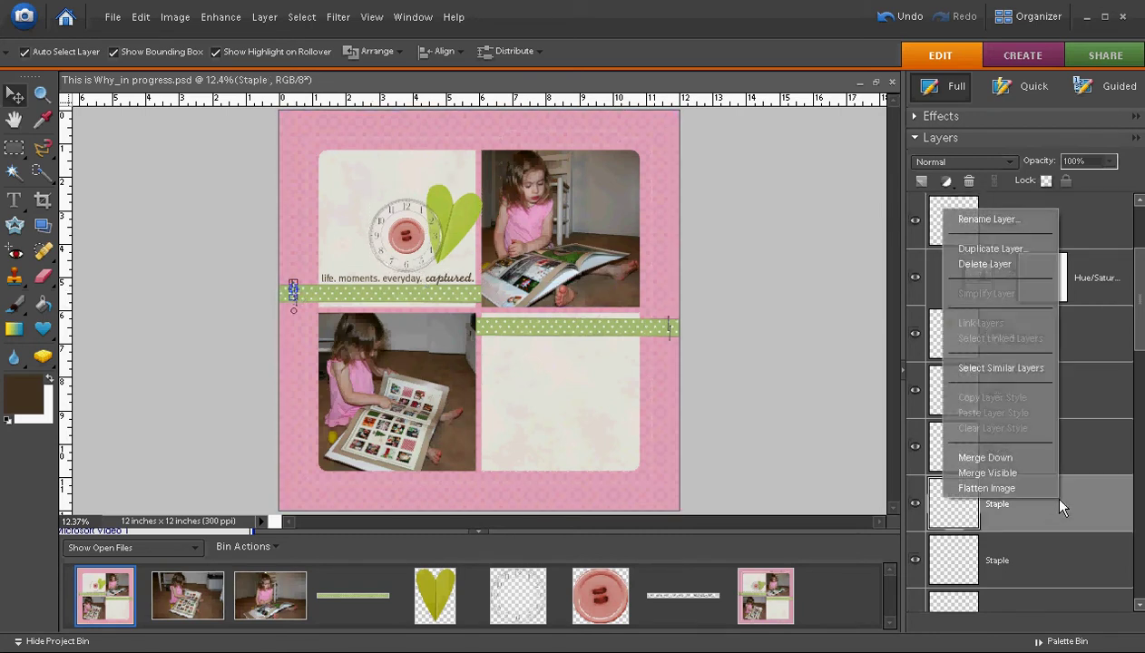
pyautogui.click(999, 247)
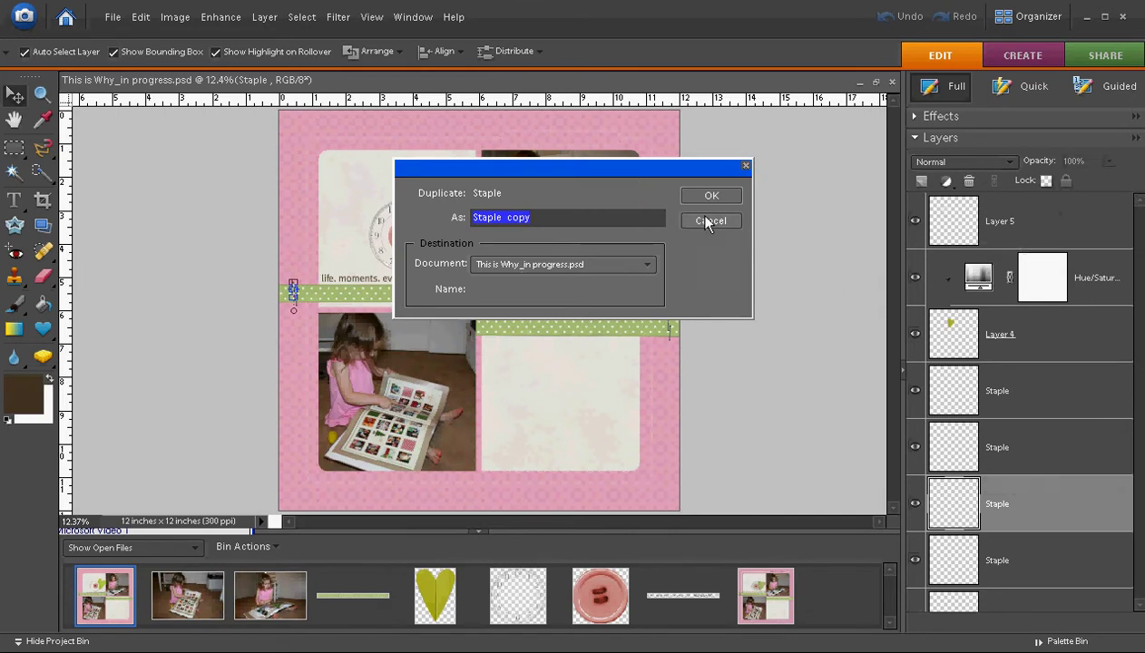
pyautogui.click(712, 193)
pyautogui.moveTo(1051, 503); pyautogui.dragTo(1067, 261)
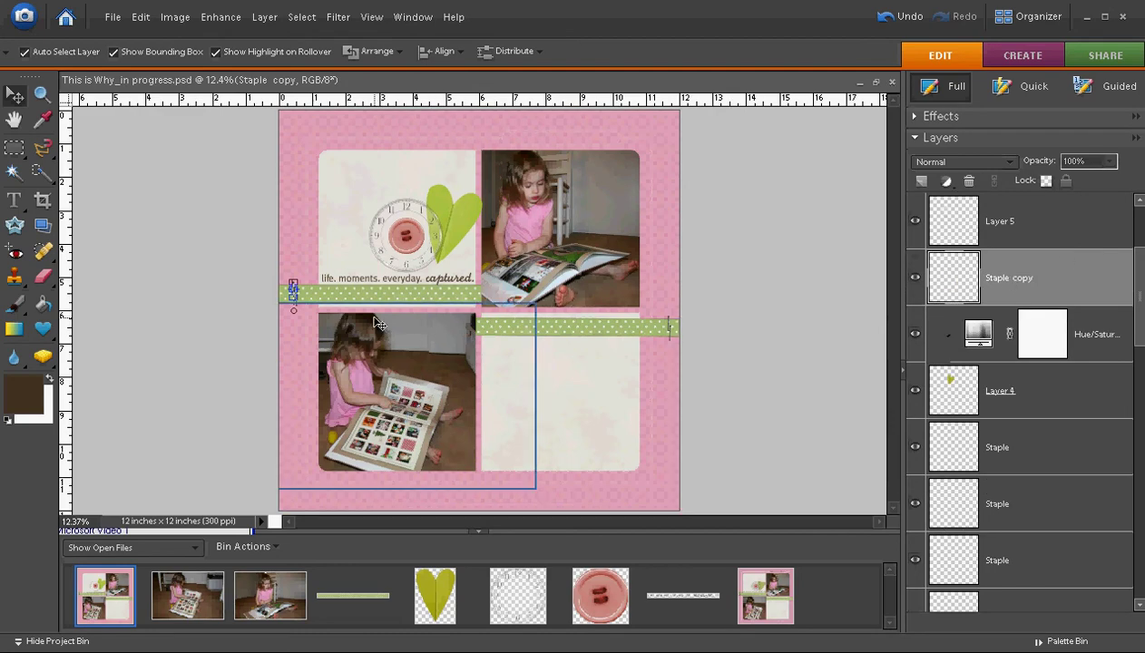
# - Place the staple copy on the green heart's upper-left tip, rotated to -30.1°
pyautogui.scroll(1, 281, 302)
pyautogui.scroll(5, 281, 302)
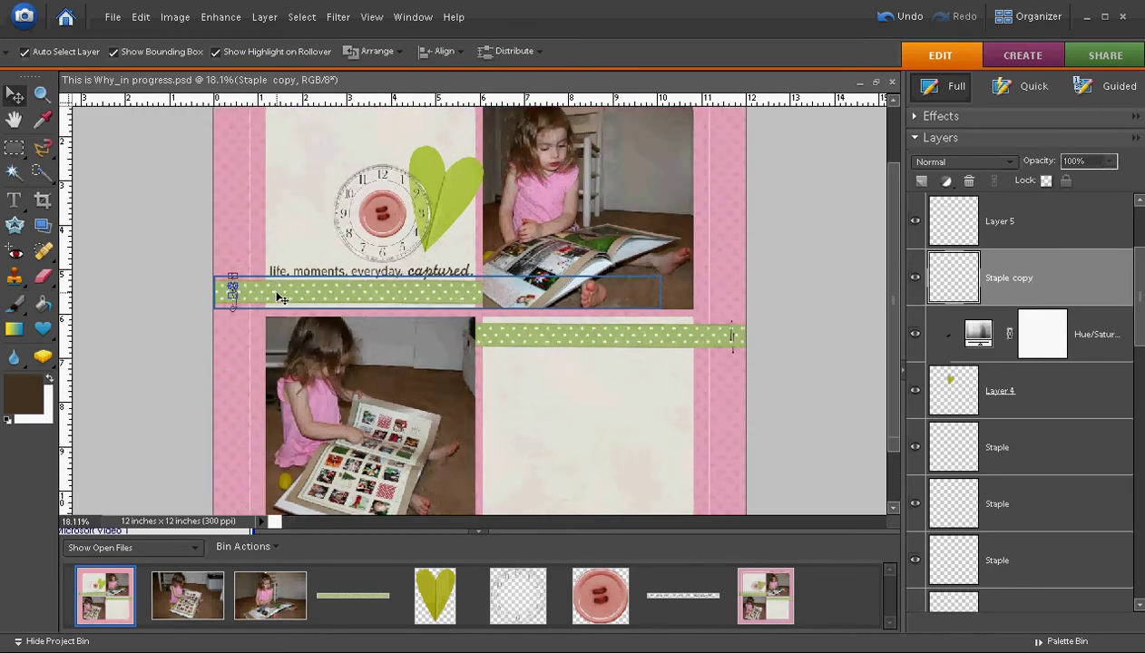
pyautogui.scroll(3, 175, 293)
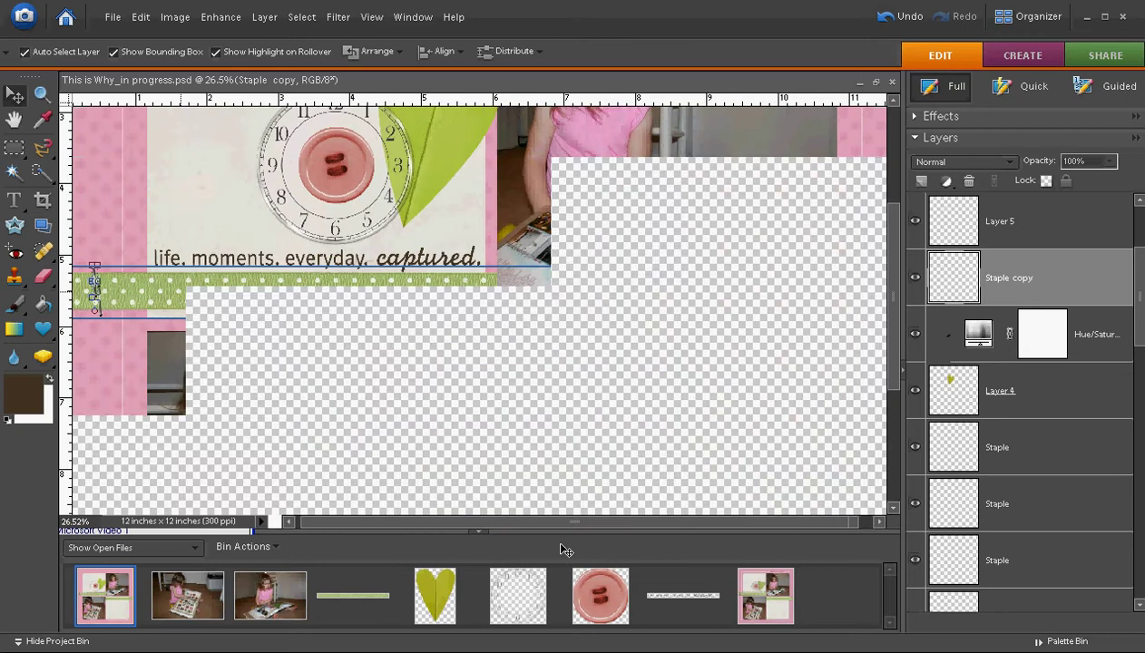
pyautogui.moveTo(392, 526); pyautogui.dragTo(362, 524)
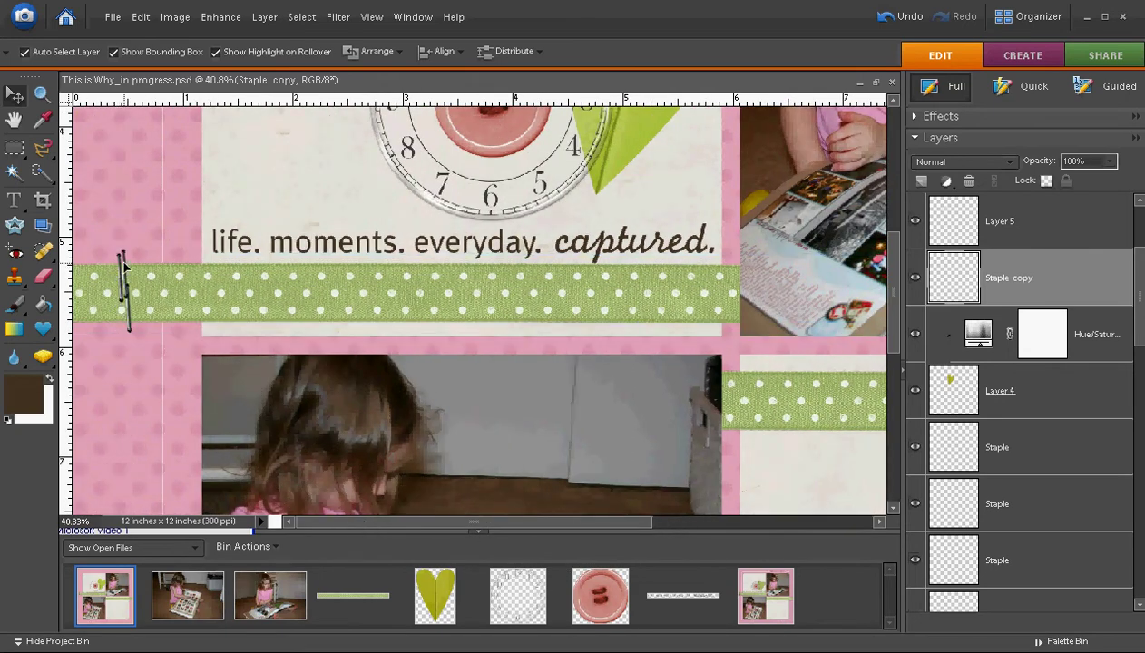
pyautogui.scroll(3, 523, 155)
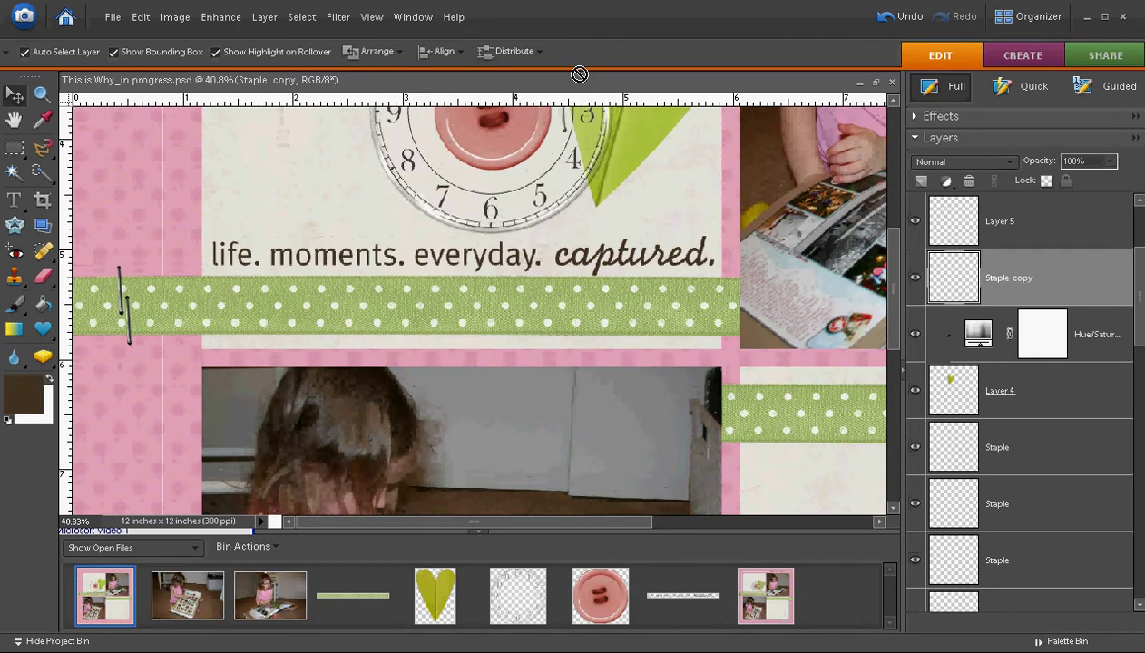
pyautogui.scroll(5, 599, 110)
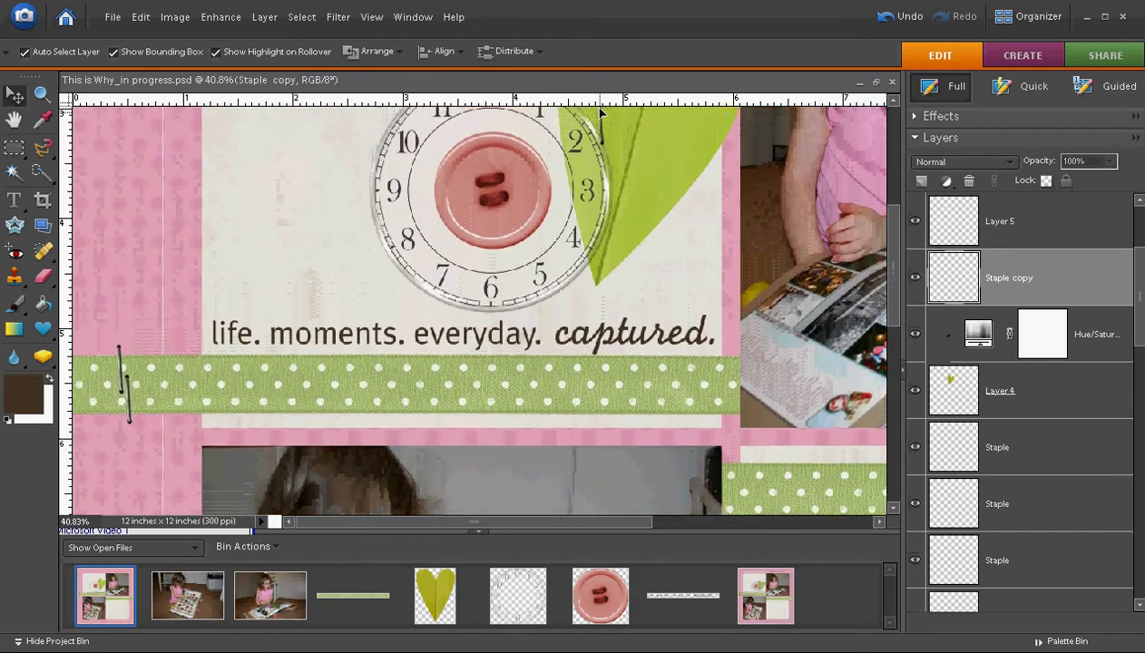
pyautogui.scroll(2, 600, 110)
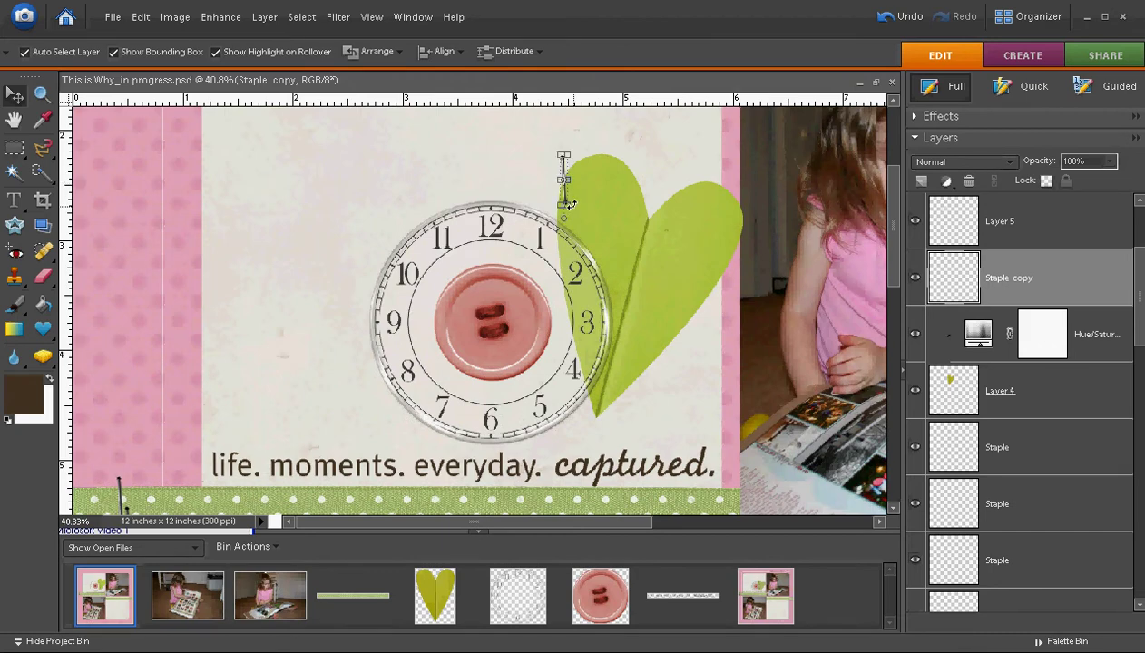
pyautogui.moveTo(566, 205); pyautogui.dragTo(582, 198)
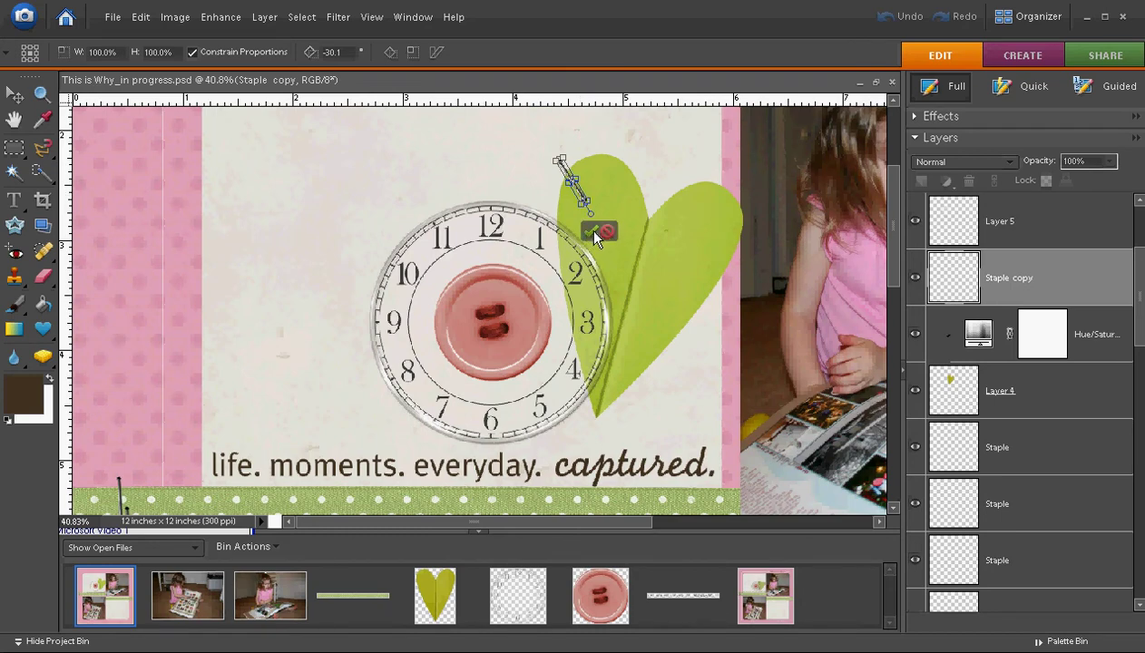
pyautogui.click(590, 233)
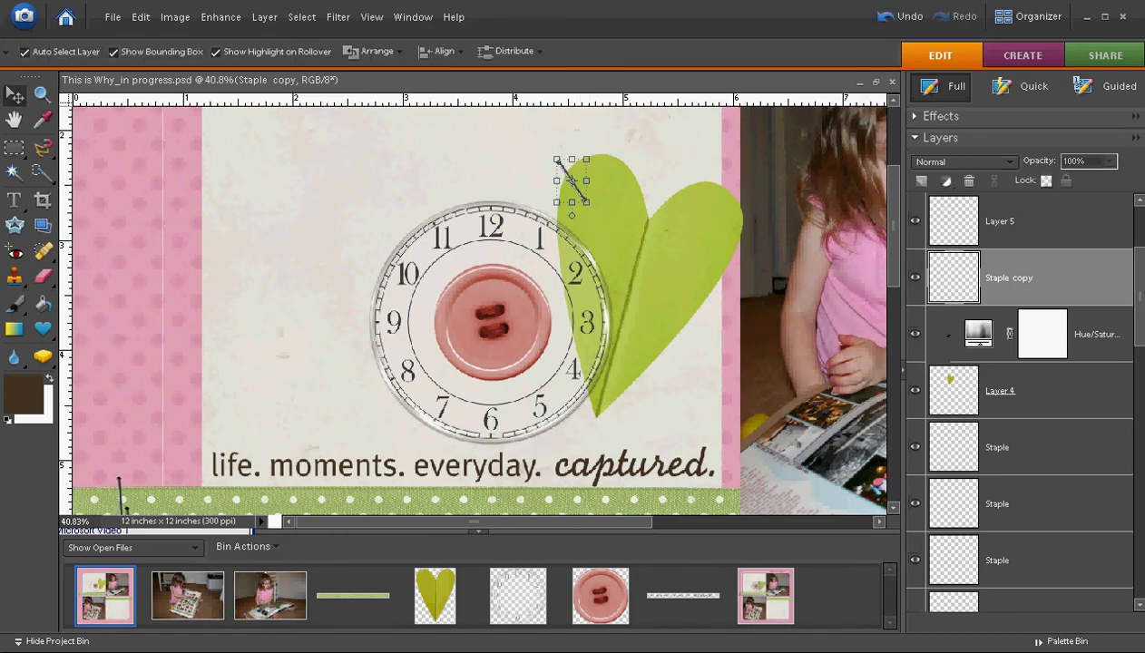
# - Scale the linked clock, button, heart and staple layers together to about 91.1%
pyautogui.click(1050, 399)
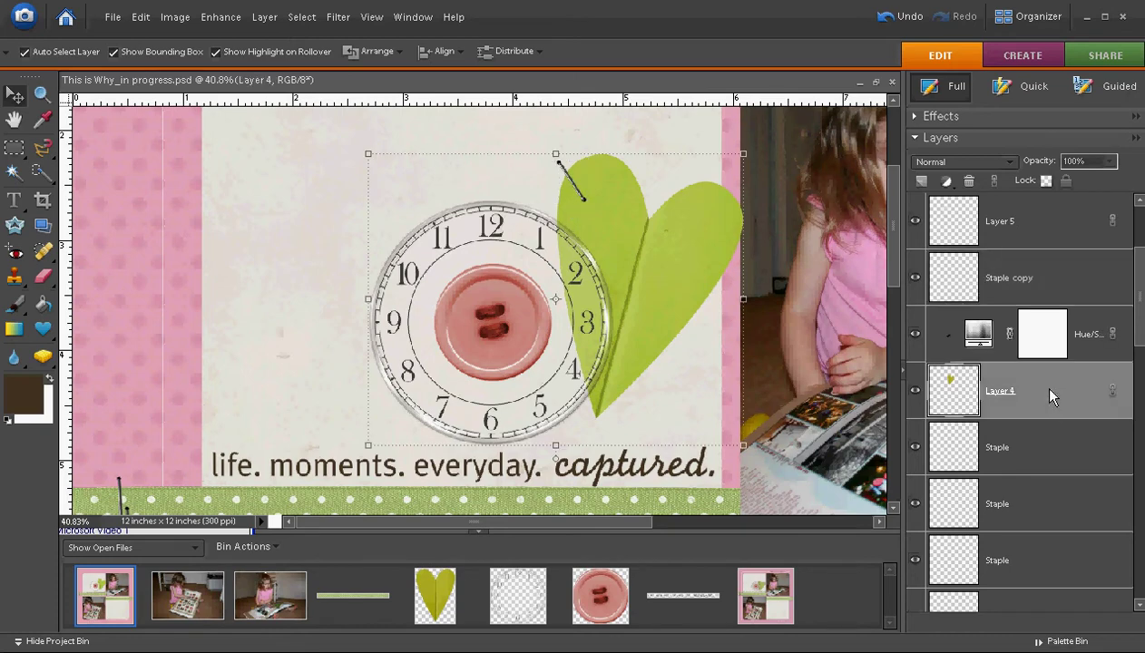
pyautogui.scroll(2, 1050, 392)
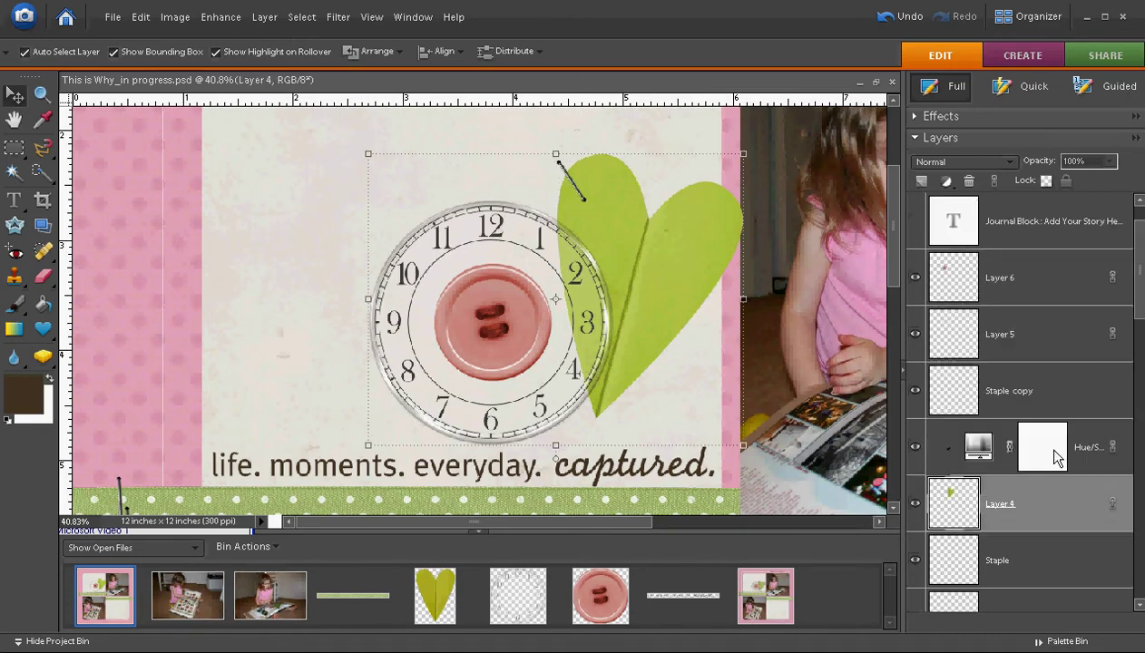
pyautogui.keyDown('shift'); pyautogui.click(1004, 284); pyautogui.keyUp('shift')
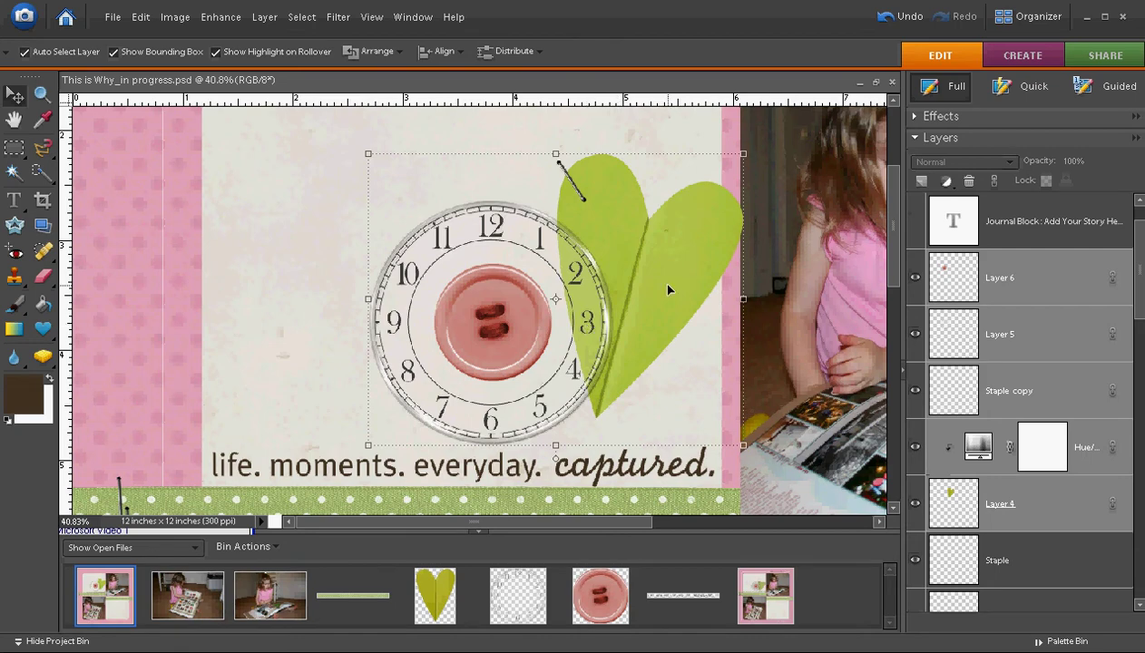
pyautogui.moveTo(742, 154); pyautogui.dragTo(709, 178)
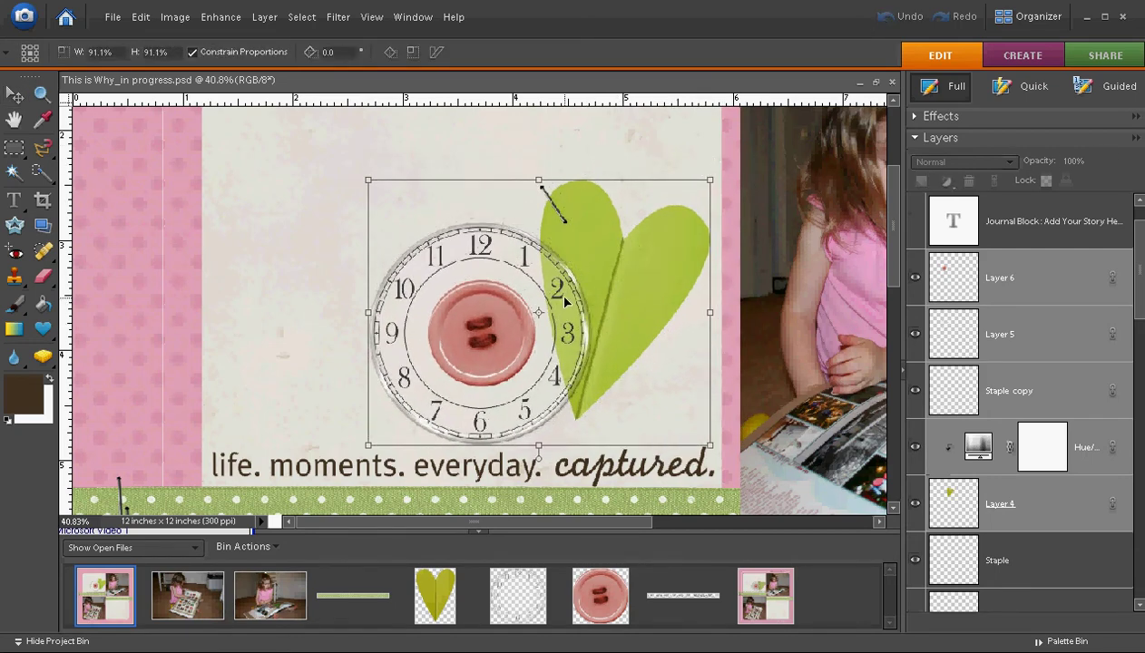
pyautogui.moveTo(564, 302); pyautogui.dragTo(570, 290)
pyautogui.click(671, 452)
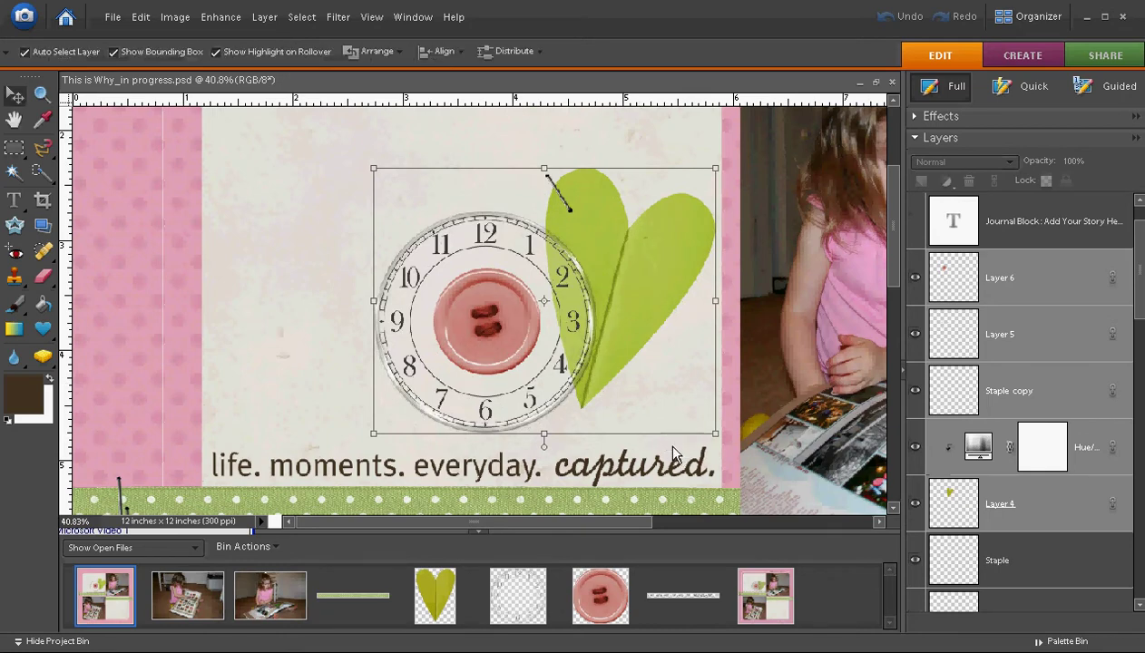
pyautogui.click(1093, 446)
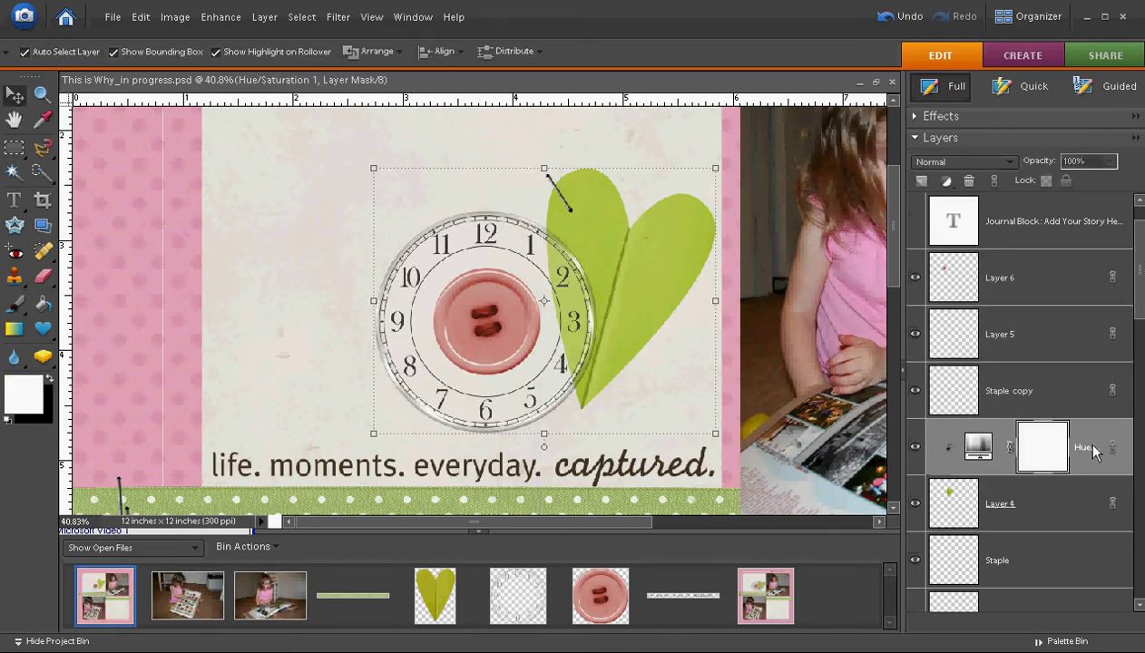
# - Lower the heart's Hue/Saturation saturation to -26 and nudge the cluster slightly down
pyautogui.doubleClick(978, 446)
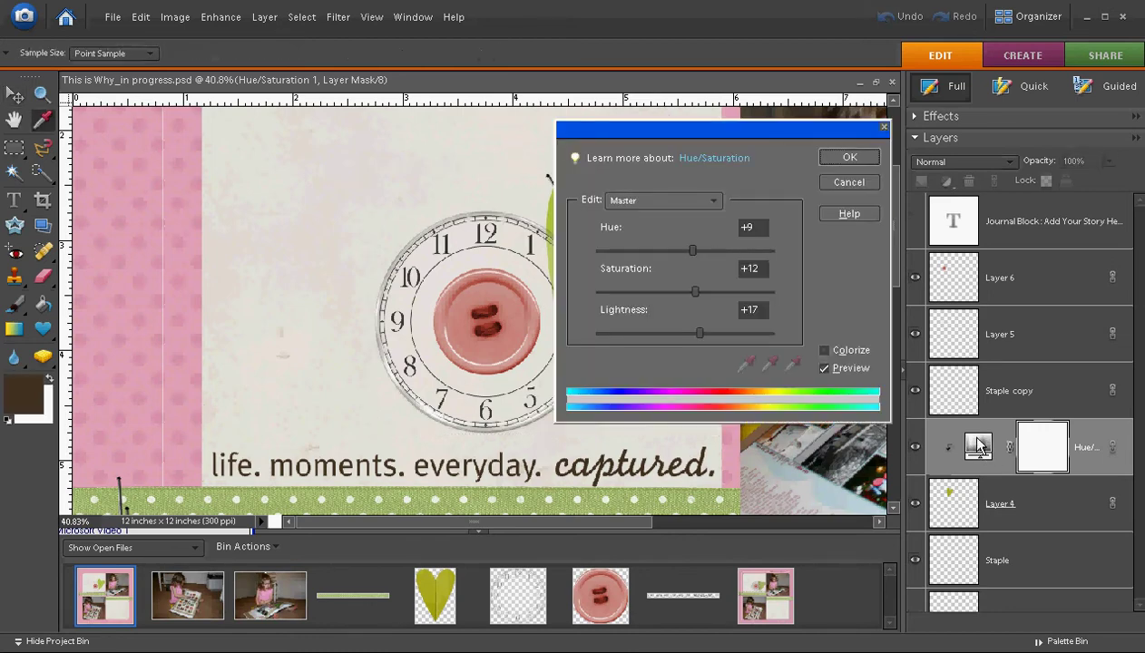
pyautogui.moveTo(752, 140); pyautogui.dragTo(886, 118)
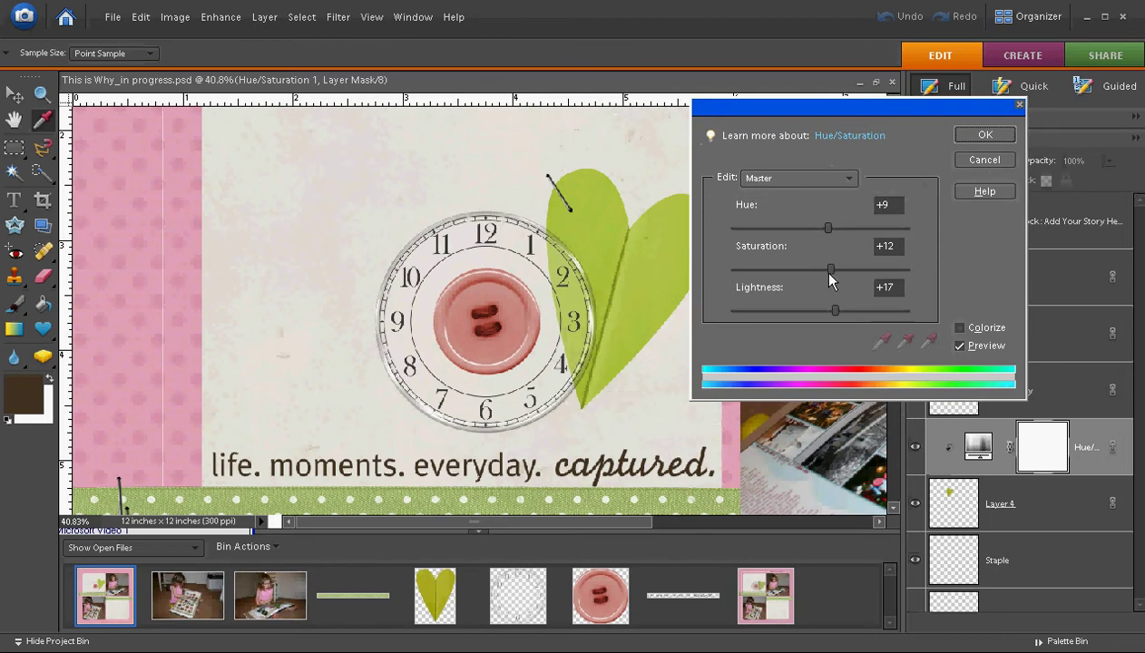
pyautogui.moveTo(830, 276); pyautogui.dragTo(798, 275)
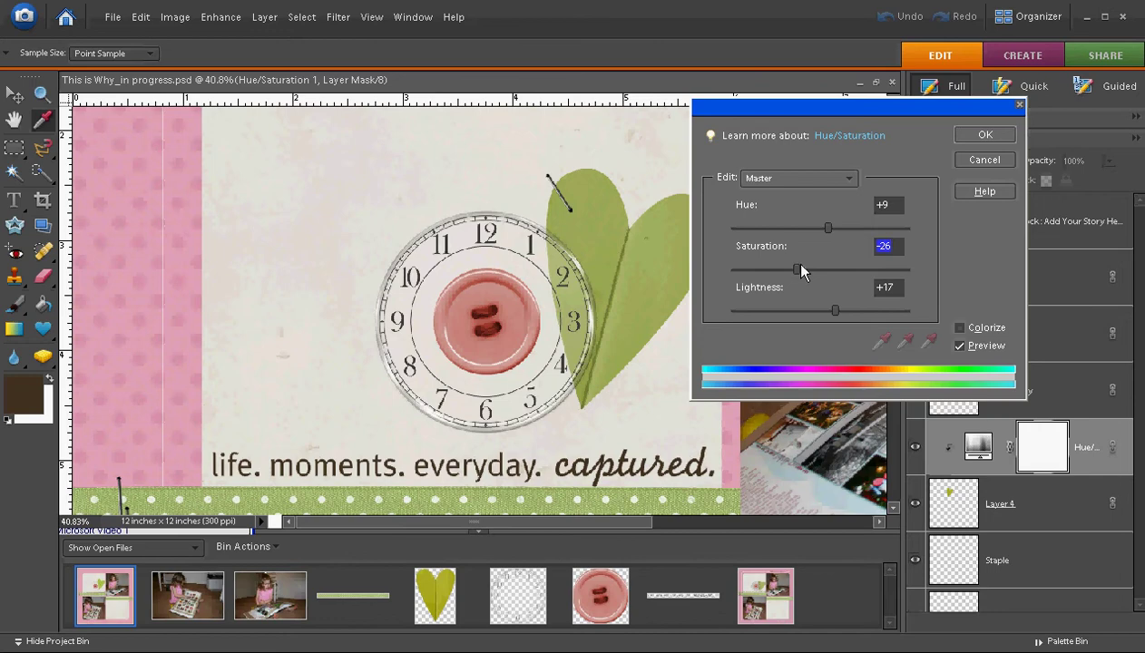
pyautogui.click(979, 132)
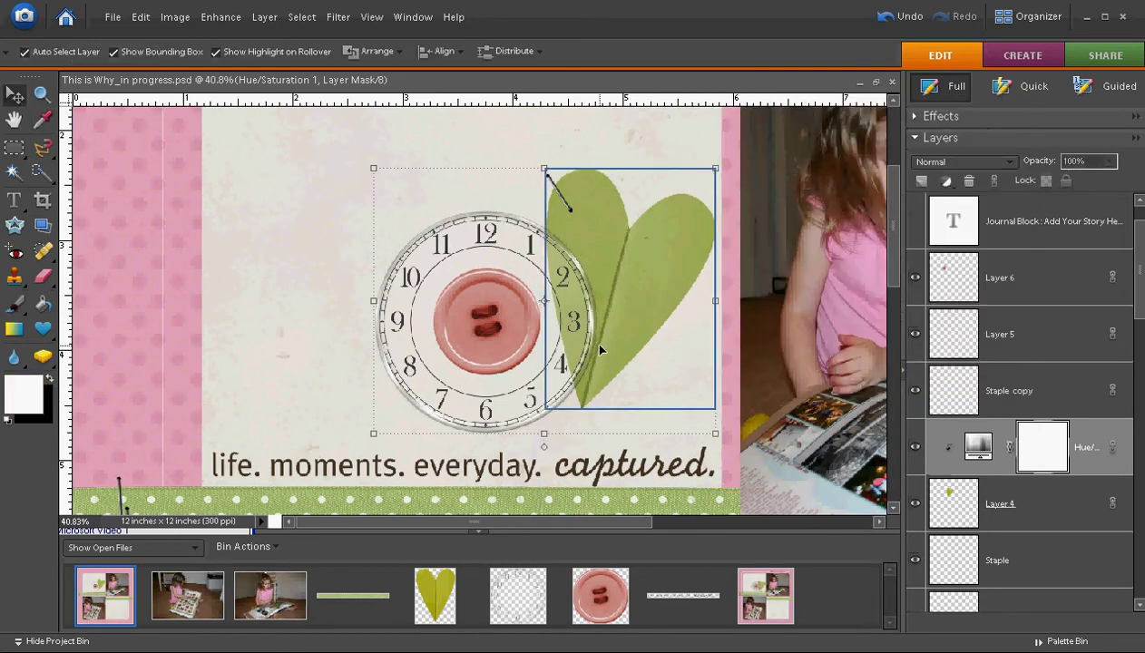
pyautogui.moveTo(599, 350); pyautogui.dragTo(599, 360)
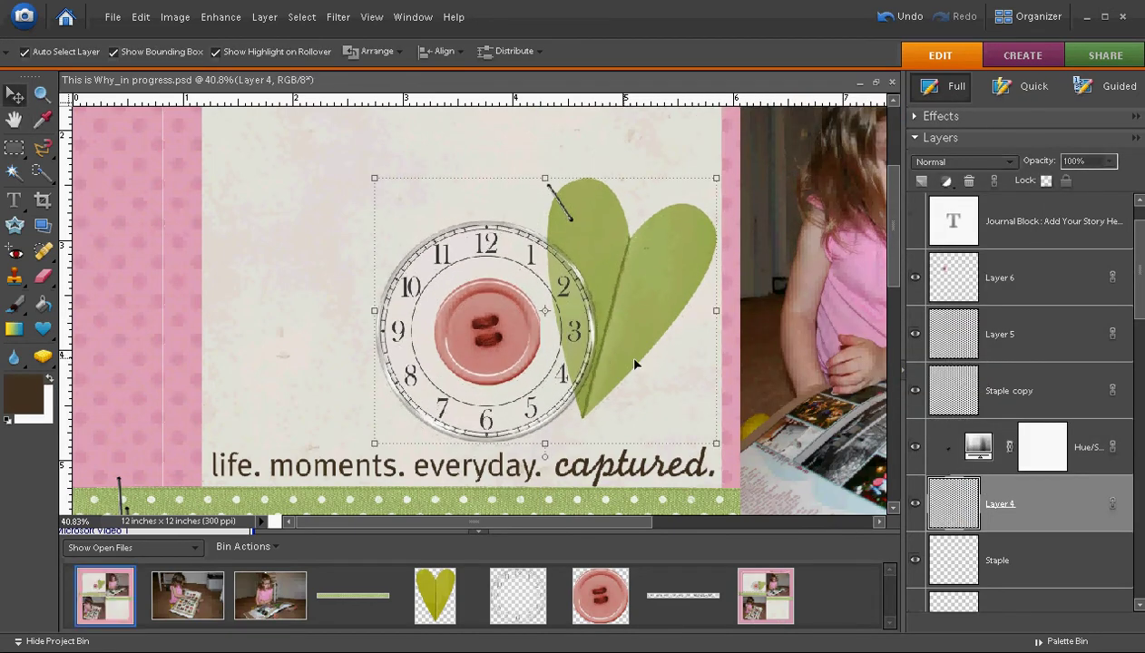
pyautogui.scroll(-5, 635, 364)
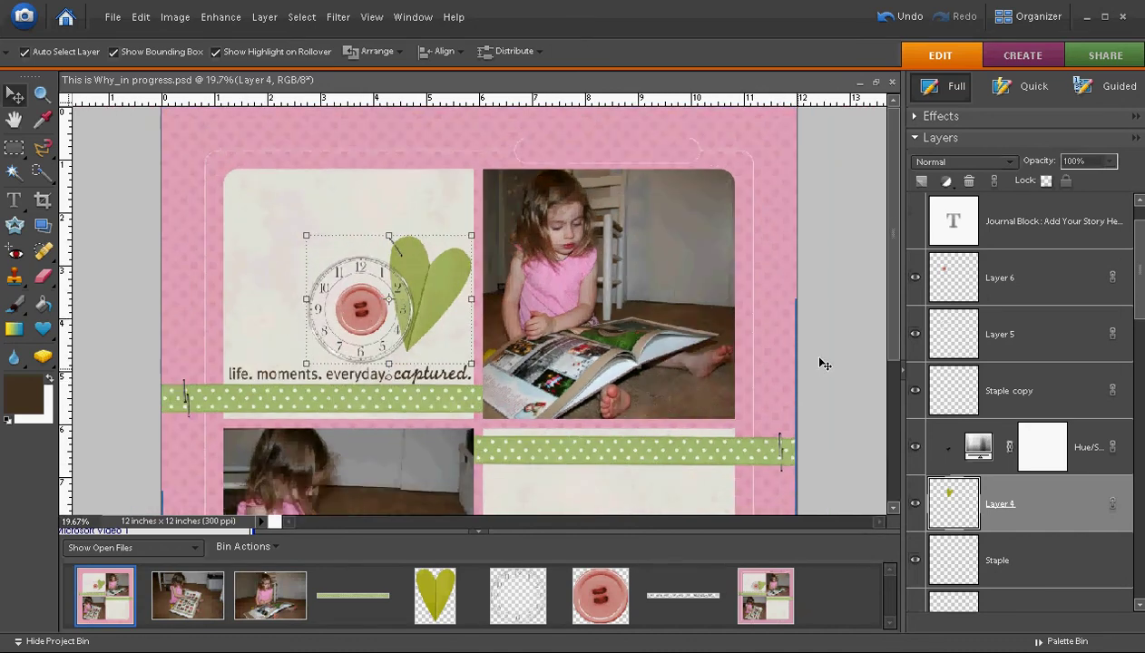
pyautogui.scroll(-3, 877, 309)
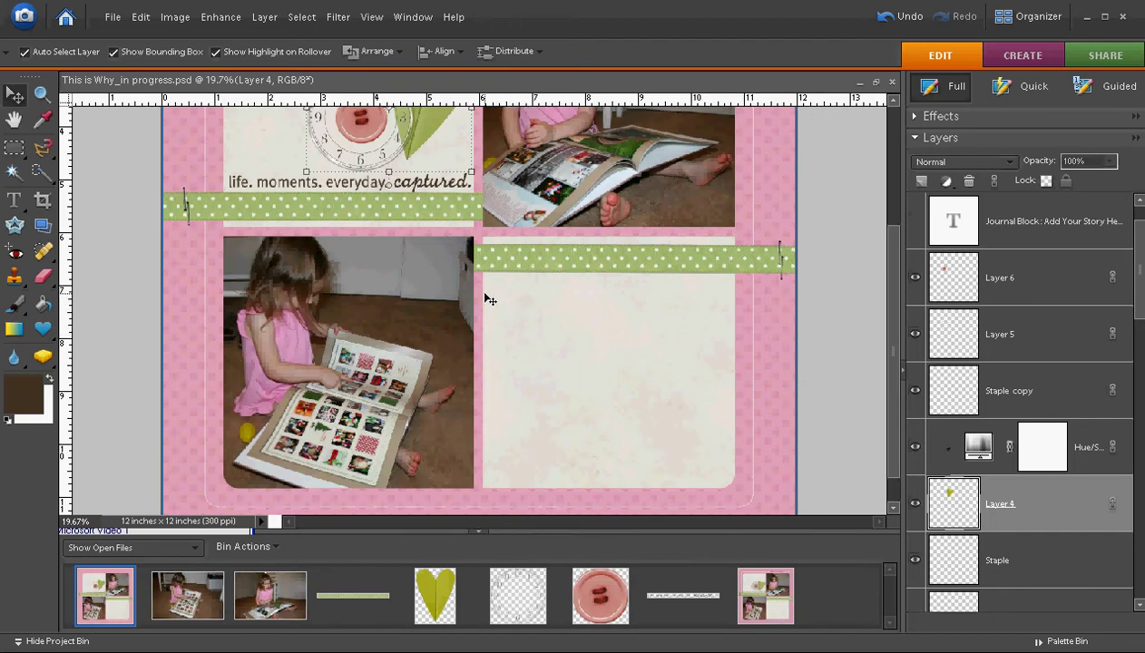
pyautogui.click(556, 296)
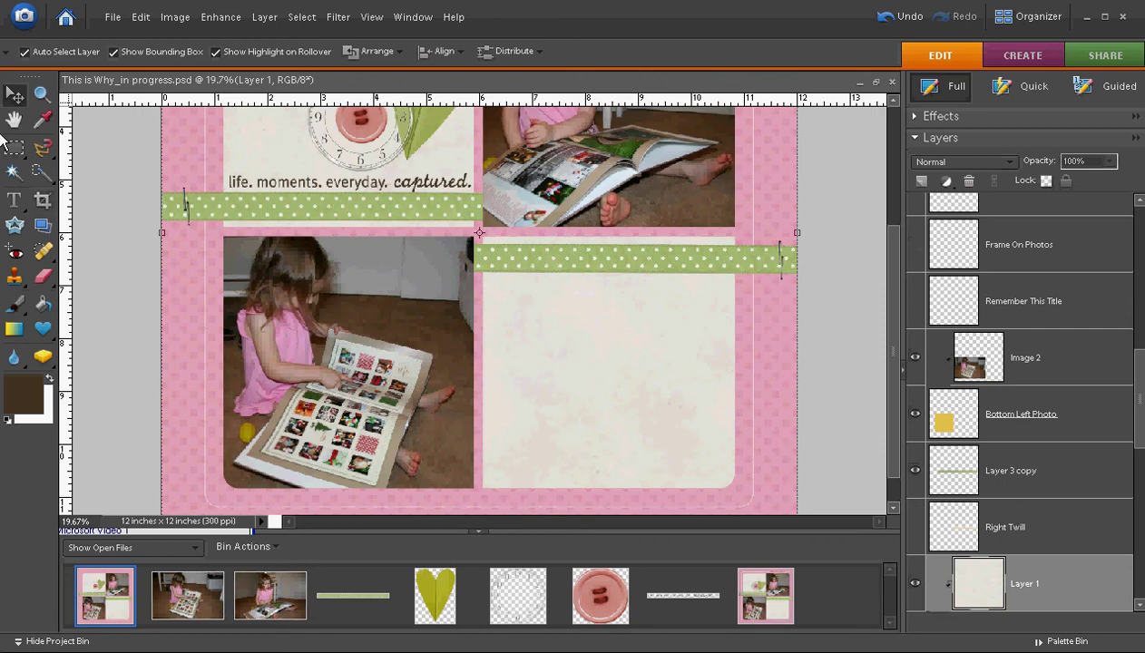
pyautogui.click(14, 203)
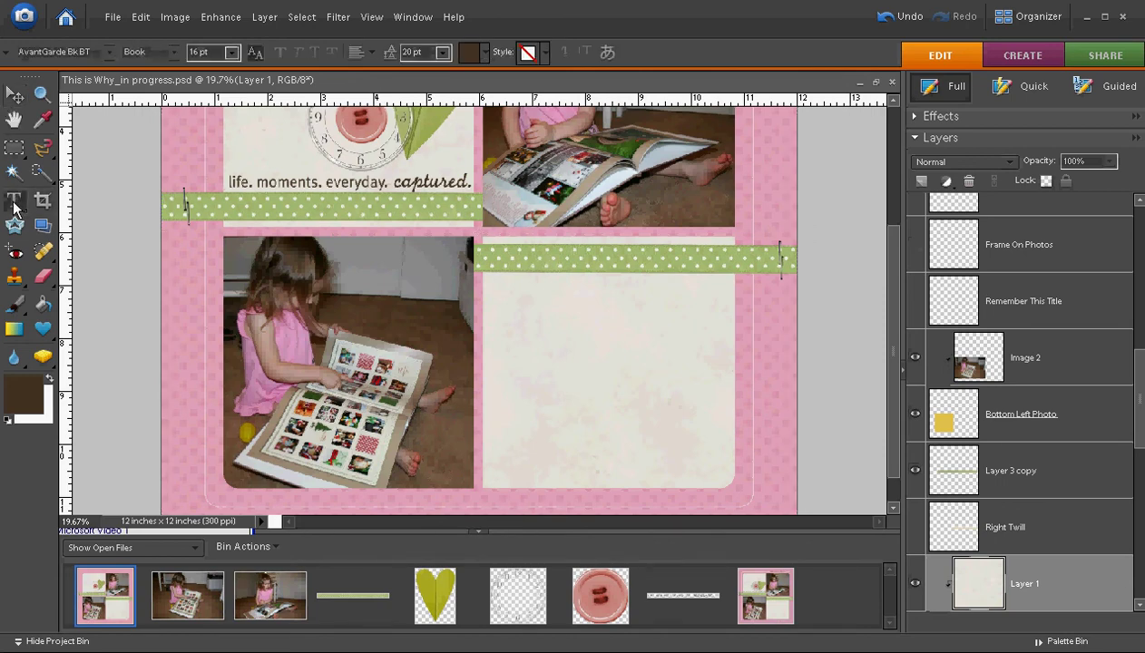
pyautogui.click(499, 288)
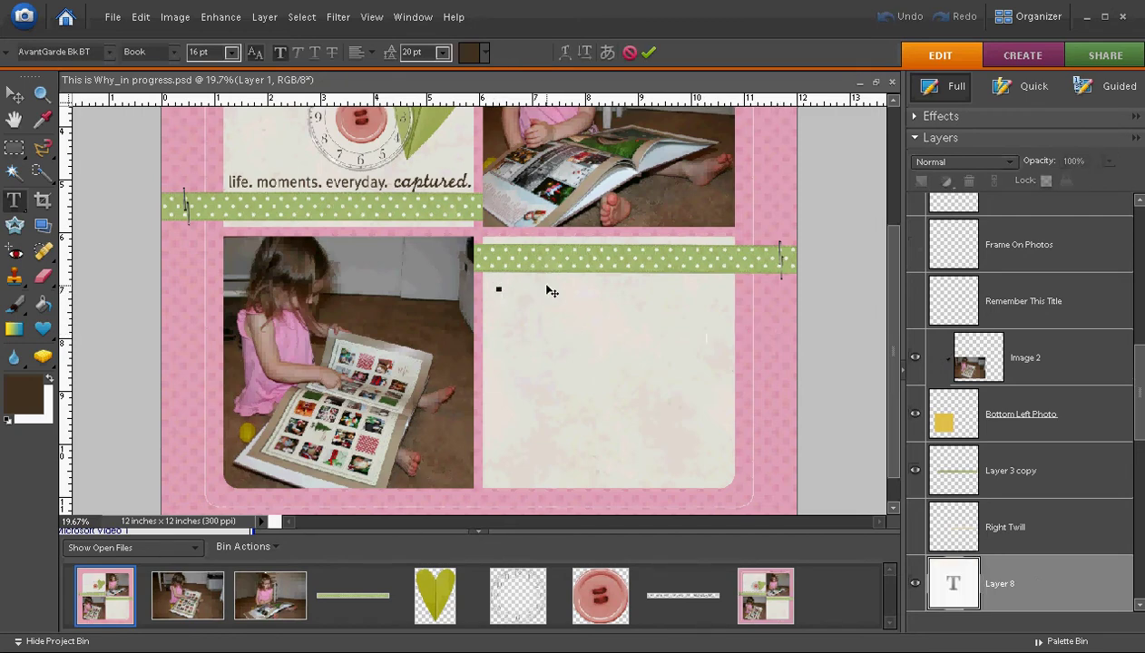
pyautogui.click(13, 201)
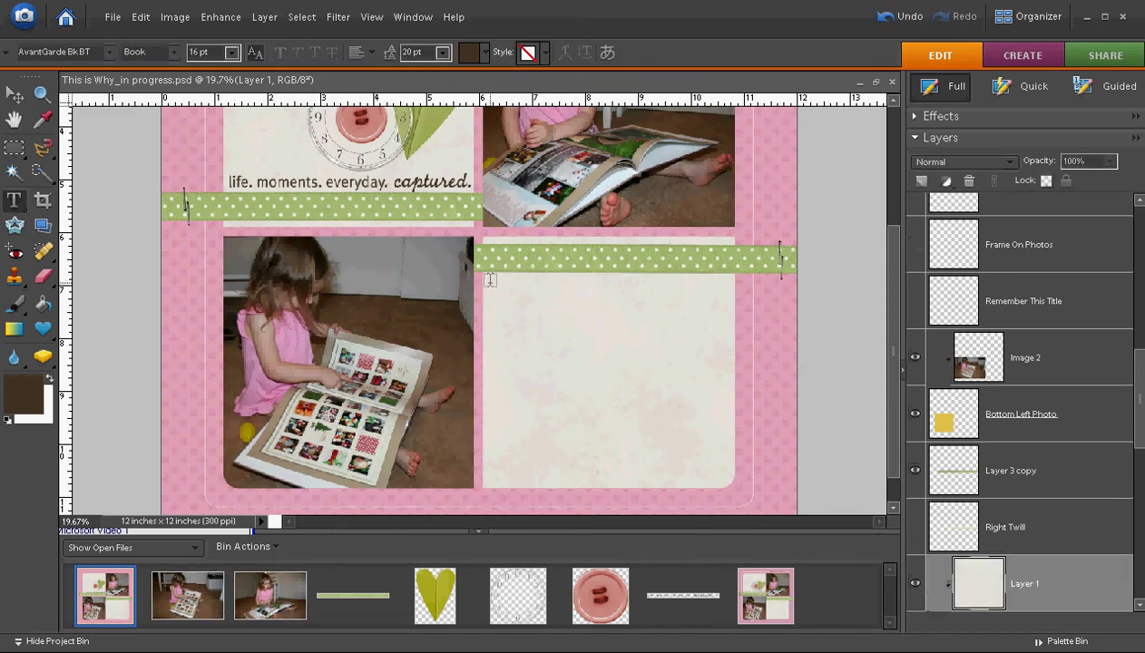
# - Draw a text box over the journaling card, keeping AvantGarde Bk BT Book, 16 pt, 20 pt leading
pyautogui.moveTo(490, 282); pyautogui.dragTo(725, 481)
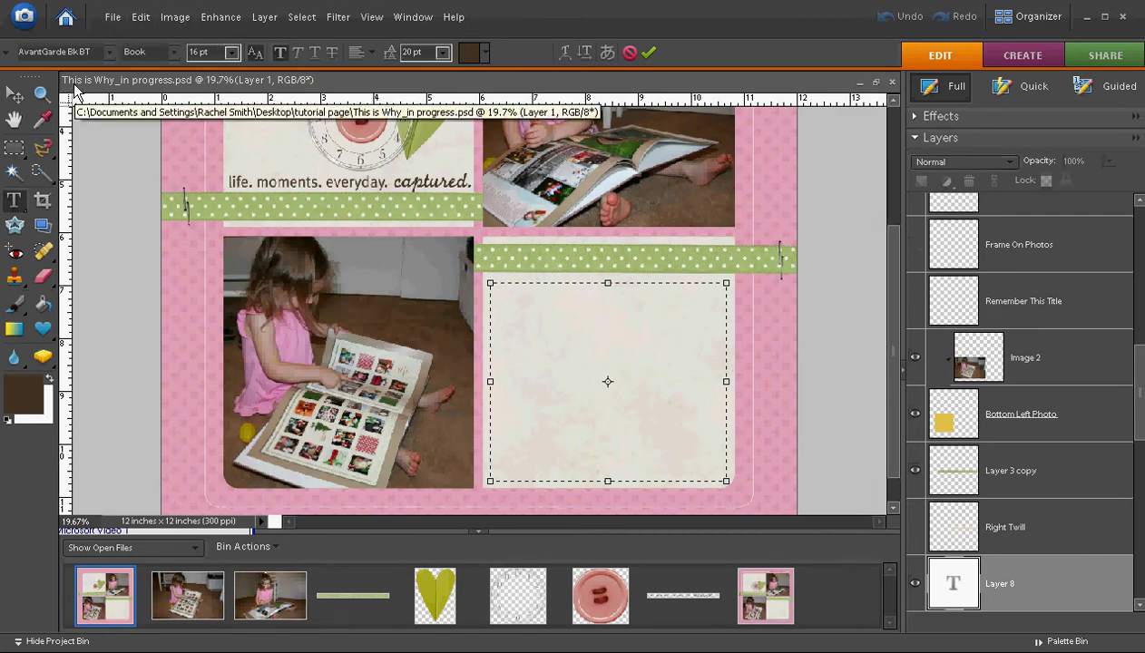
pyautogui.click(108, 52)
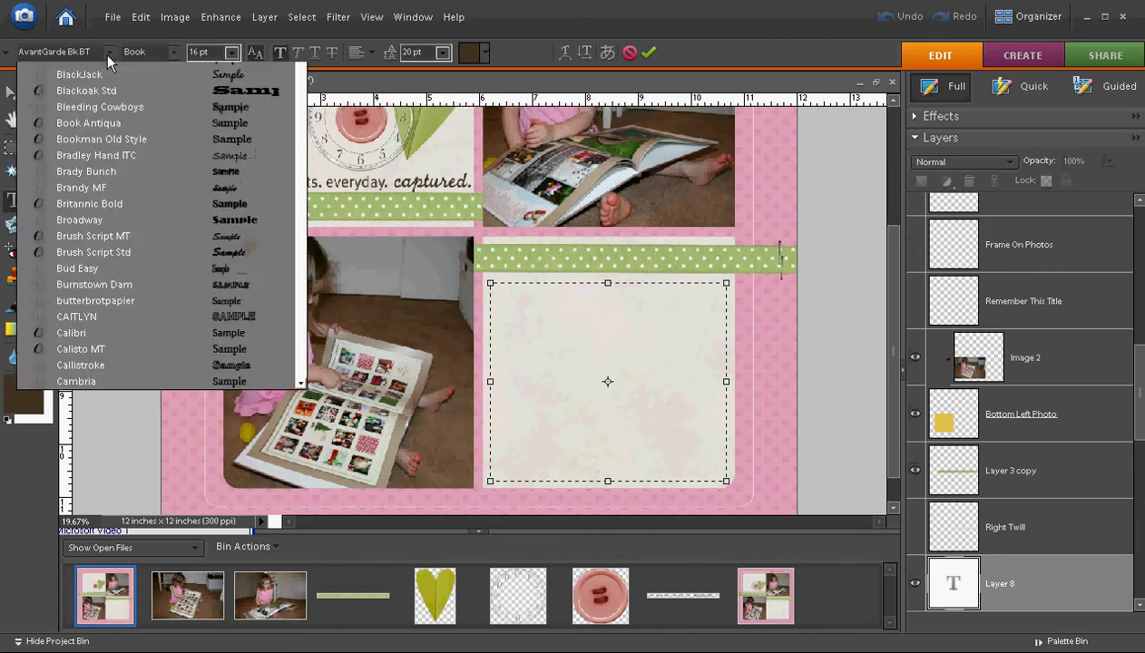
pyautogui.click(108, 56)
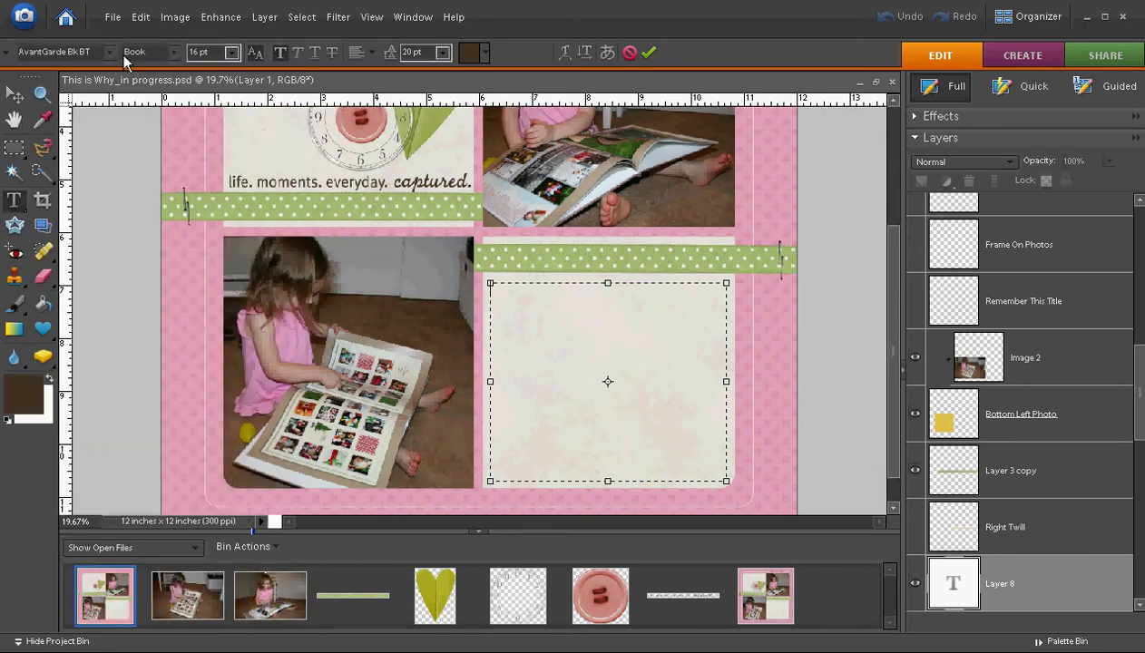
pyautogui.click(232, 53)
pyautogui.click(232, 52)
pyautogui.click(443, 52)
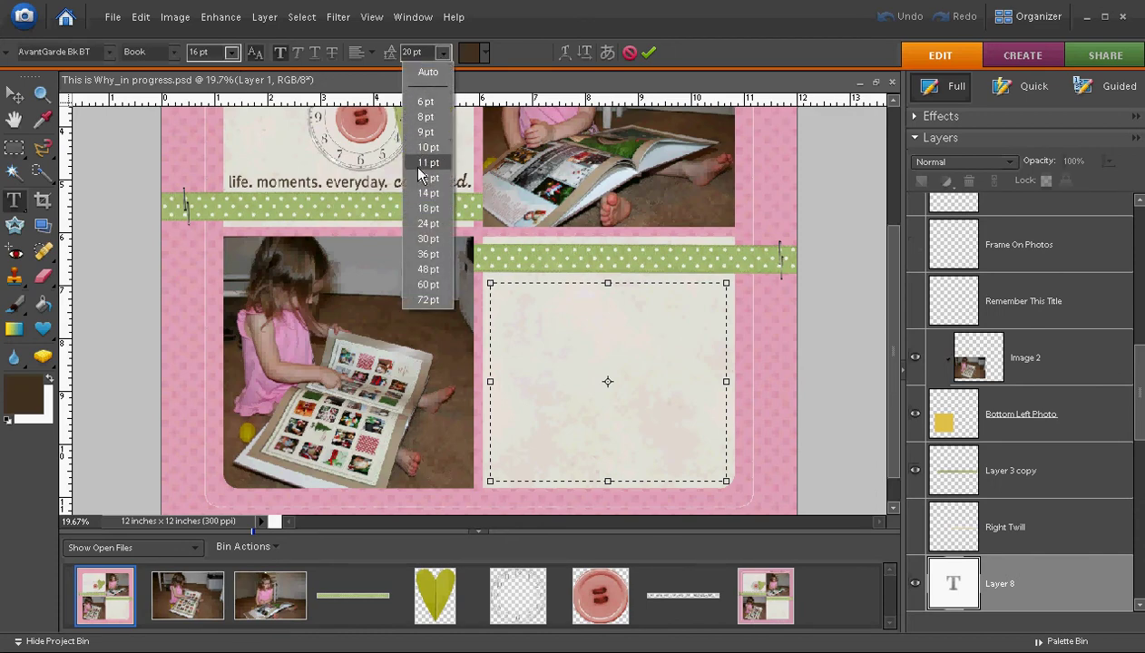
pyautogui.click(443, 55)
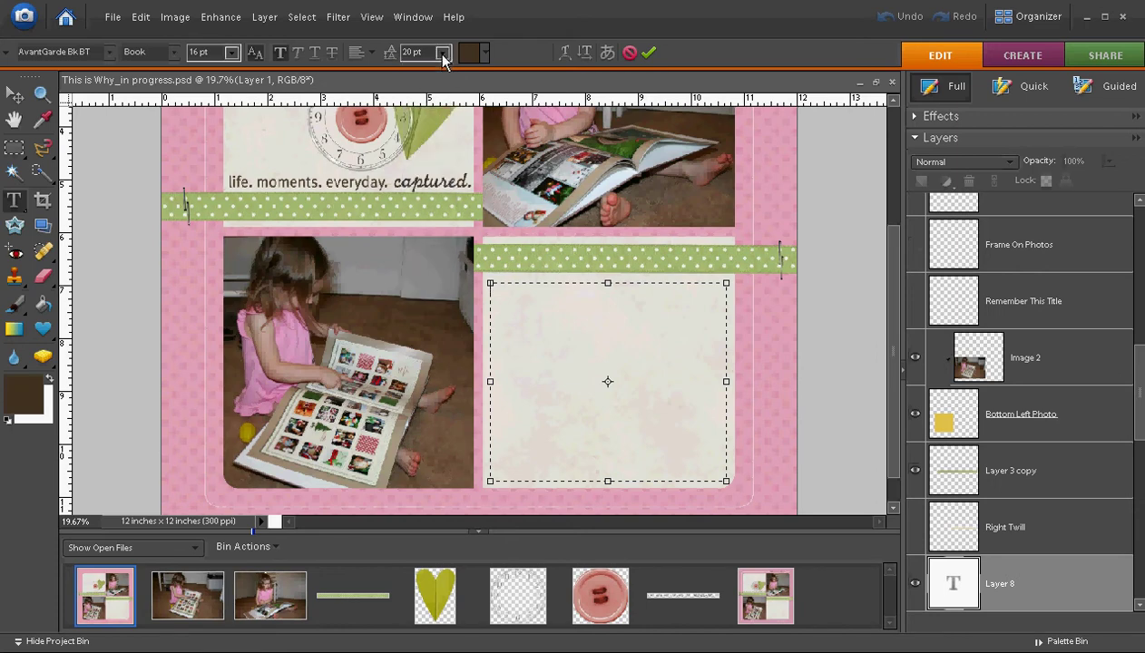
# - Paste the 11/16/10 journaling paragraph and extend the box to show 'always be a scrapbooker!'
pyautogui.rightClick(518, 305)
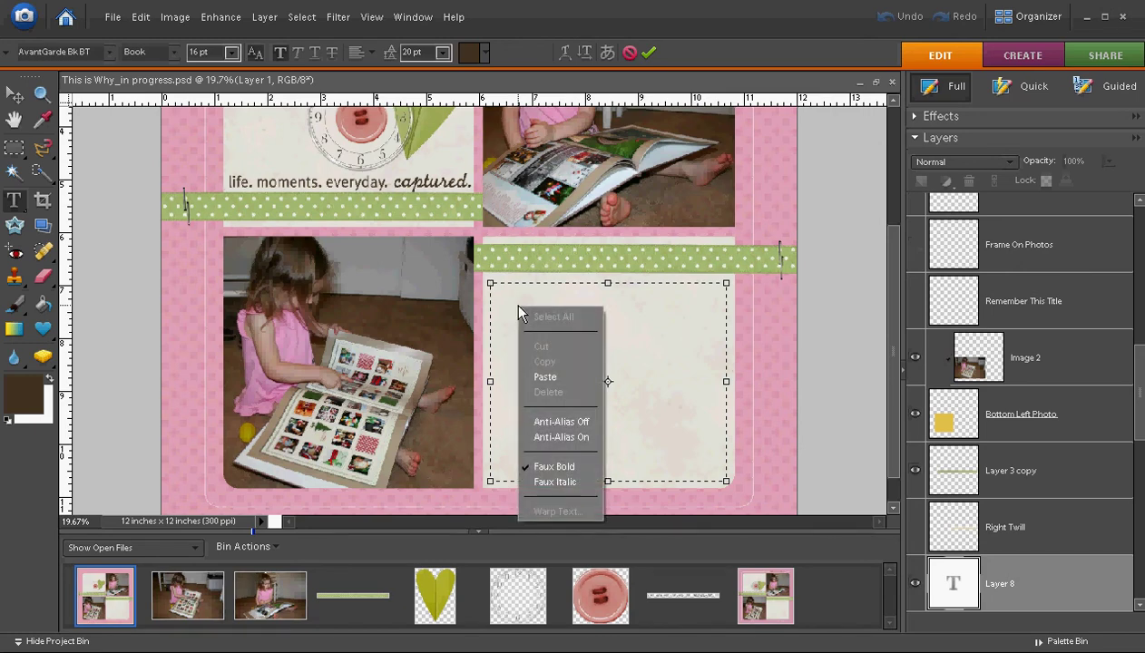
pyautogui.click(542, 377)
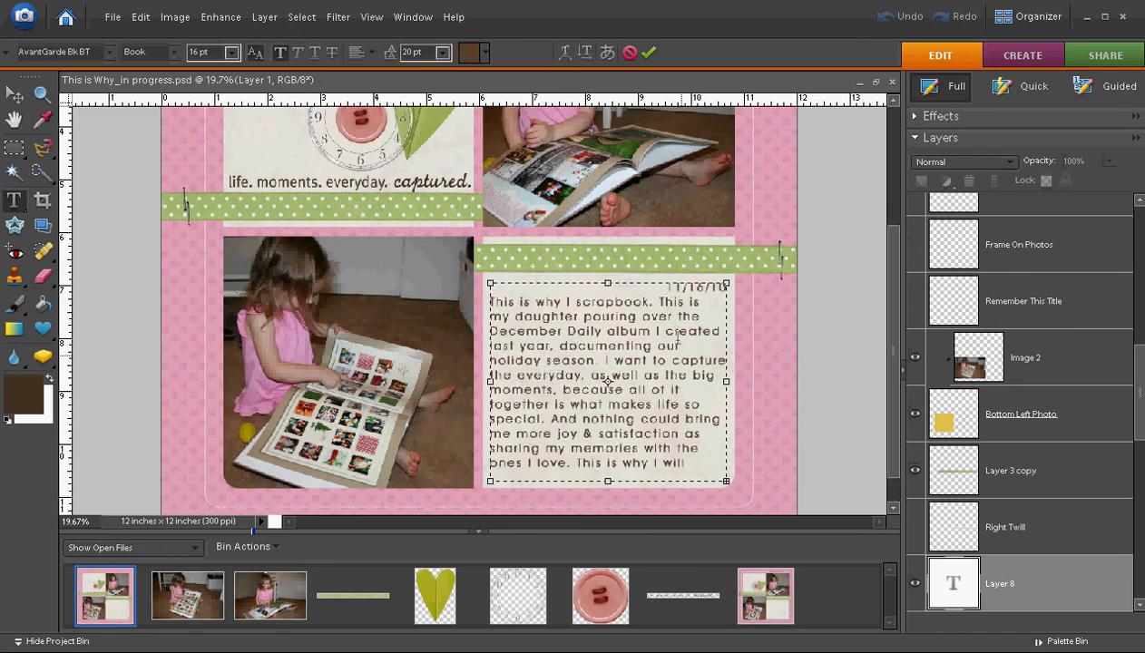
pyautogui.scroll(-1, 880, 464)
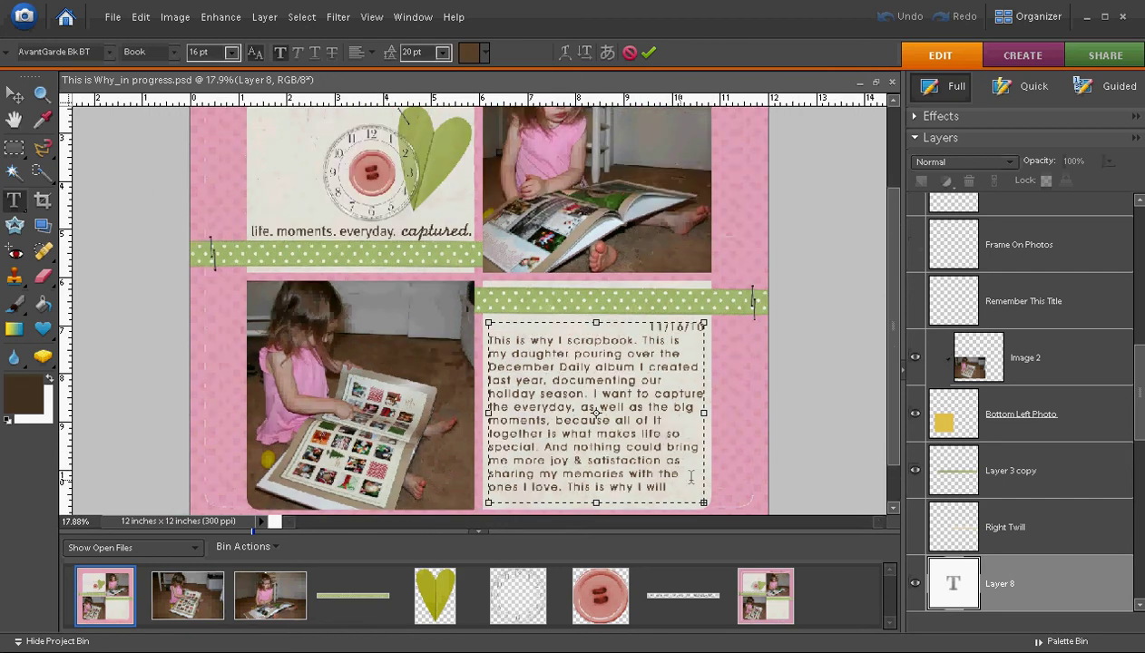
pyautogui.scroll(-2, 880, 373)
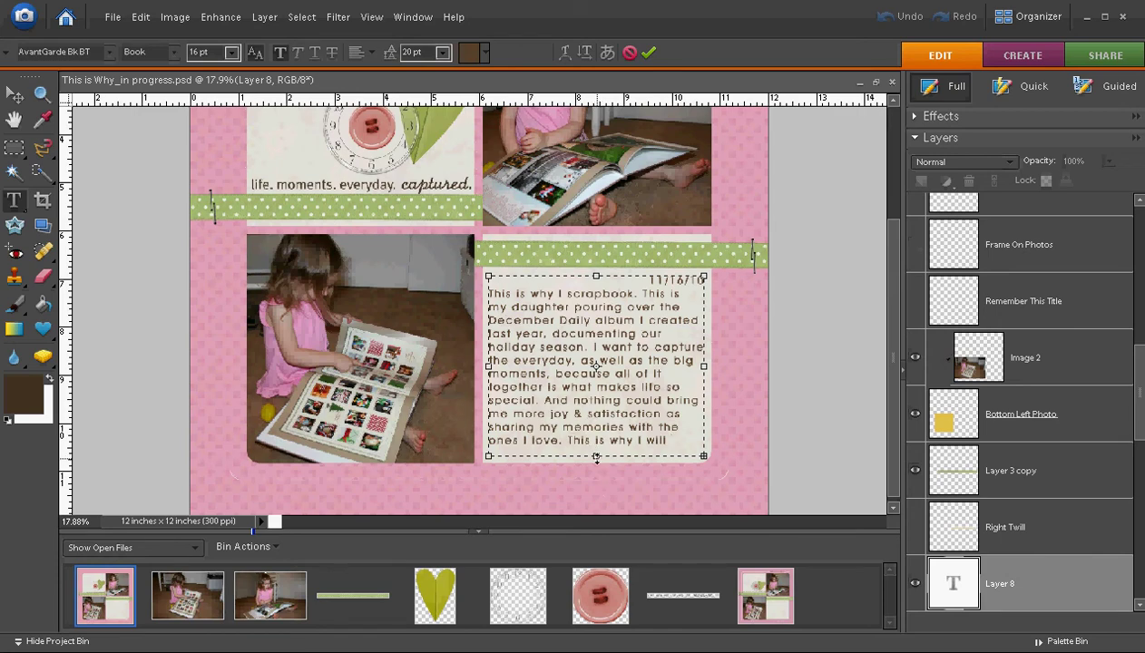
pyautogui.moveTo(596, 458); pyautogui.dragTo(596, 470)
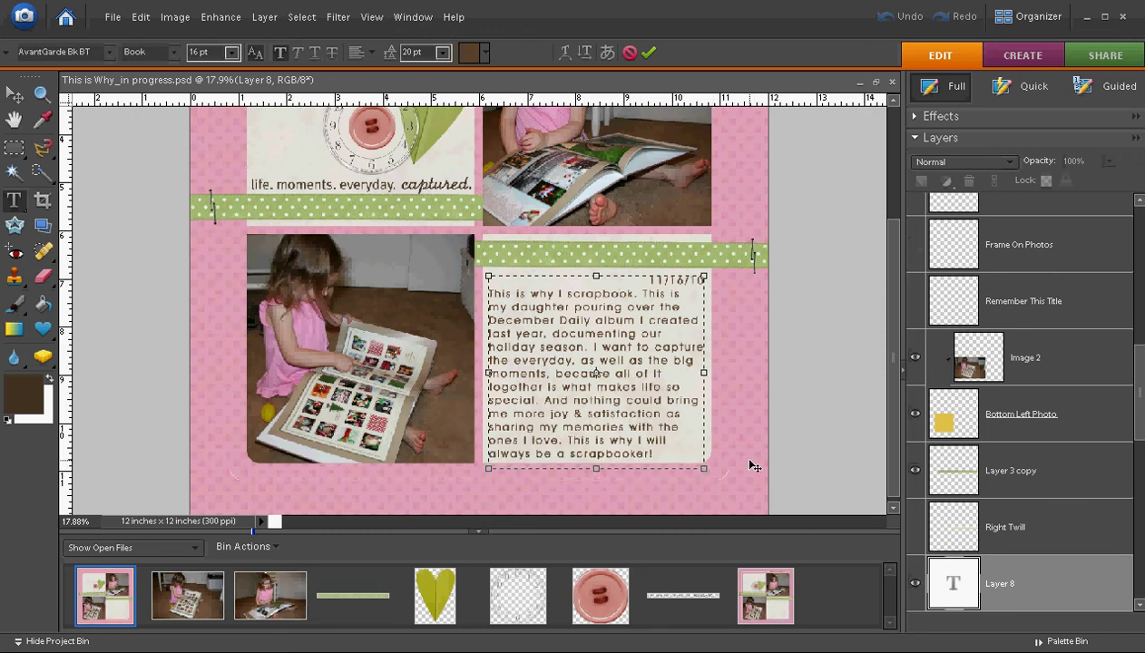
# - Commit the journaling text and nudge it slightly down on the cream card, leaving its size unchanged
pyautogui.click(730, 433)
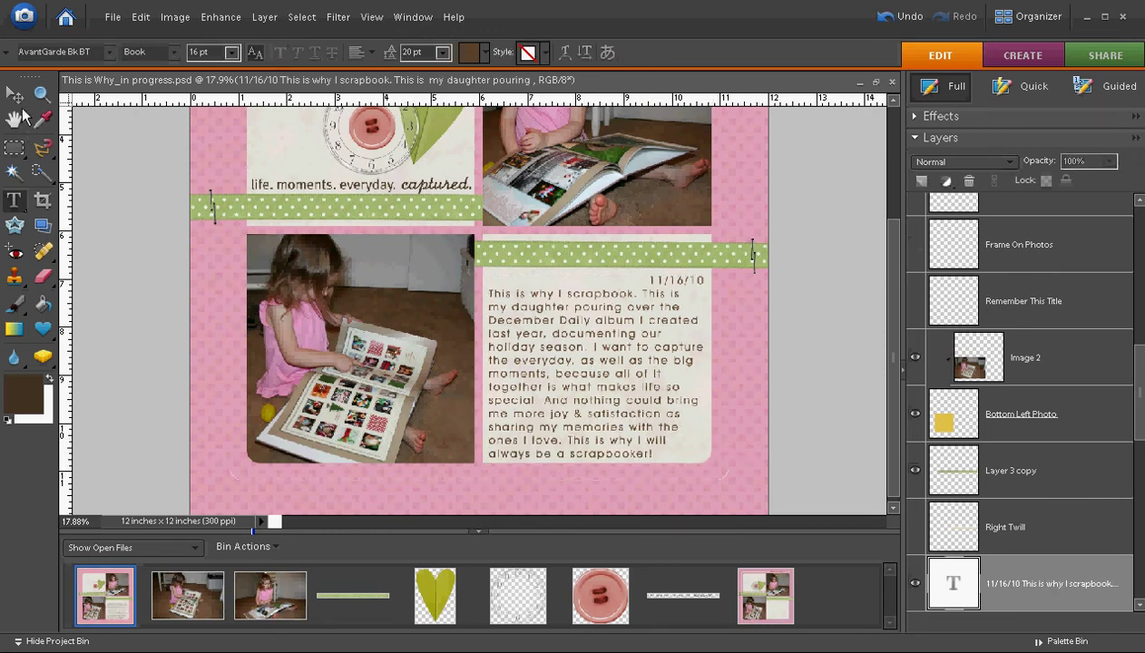
pyautogui.click(15, 95)
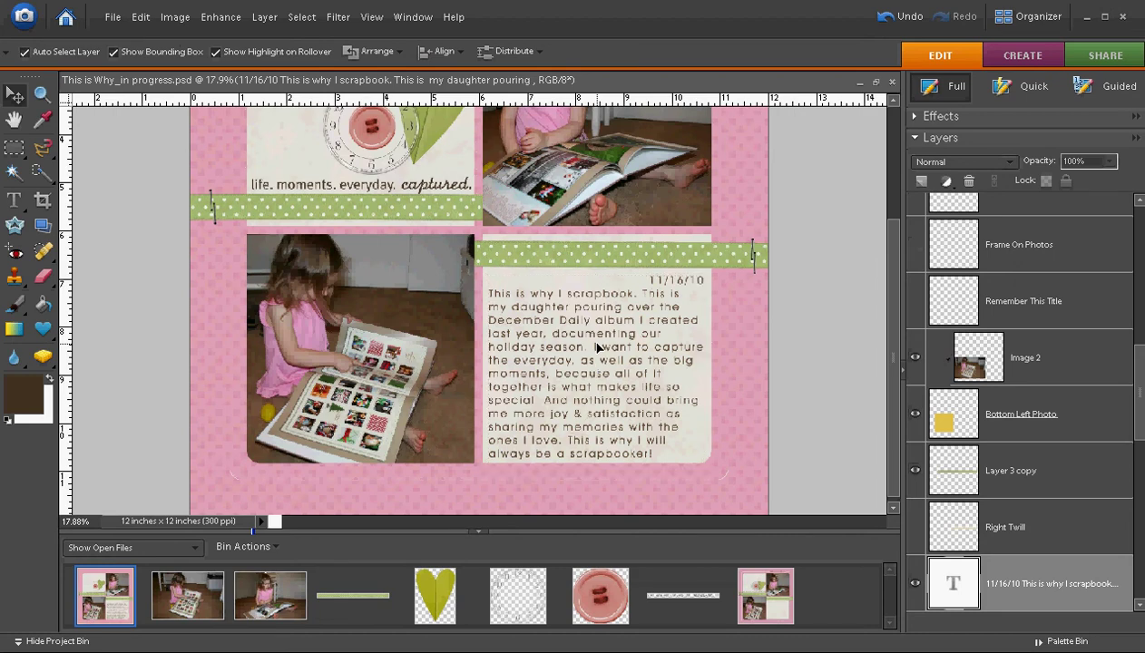
pyautogui.moveTo(596, 344); pyautogui.dragTo(597, 356)
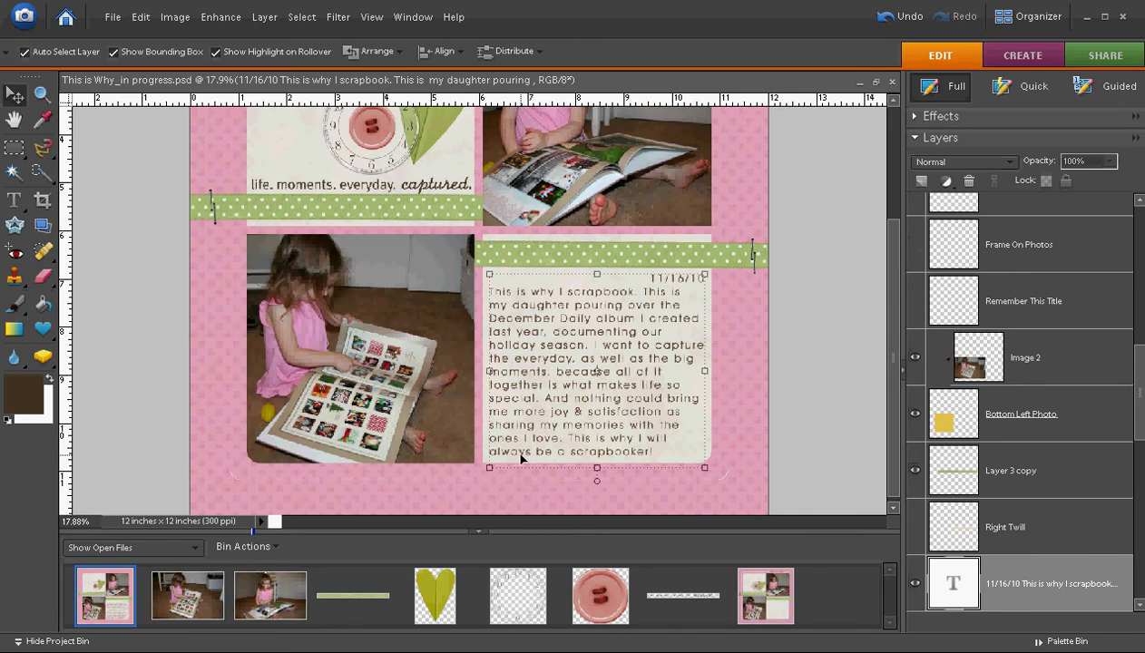
pyautogui.click(490, 470)
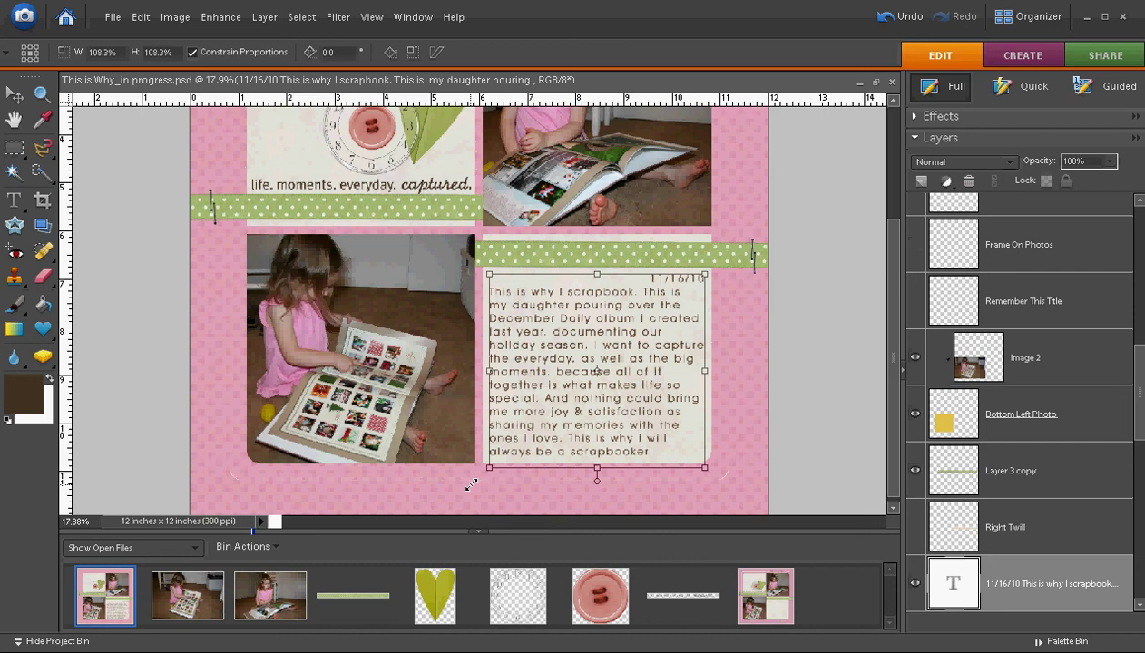
pyautogui.moveTo(471, 486); pyautogui.dragTo(469, 484)
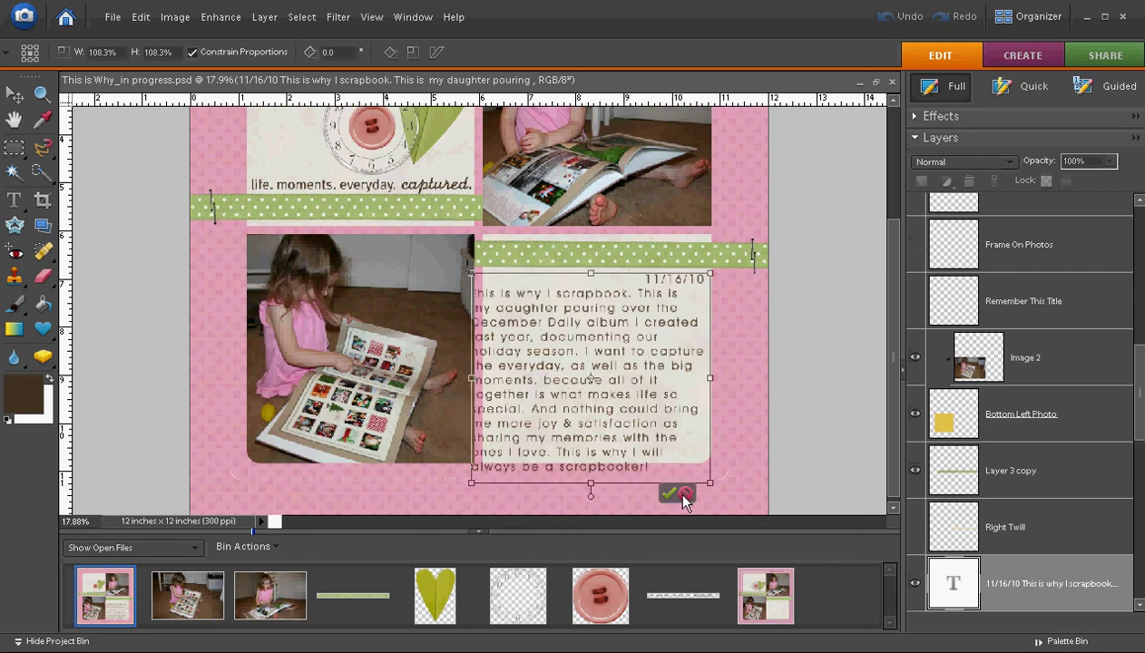
pyautogui.click(686, 494)
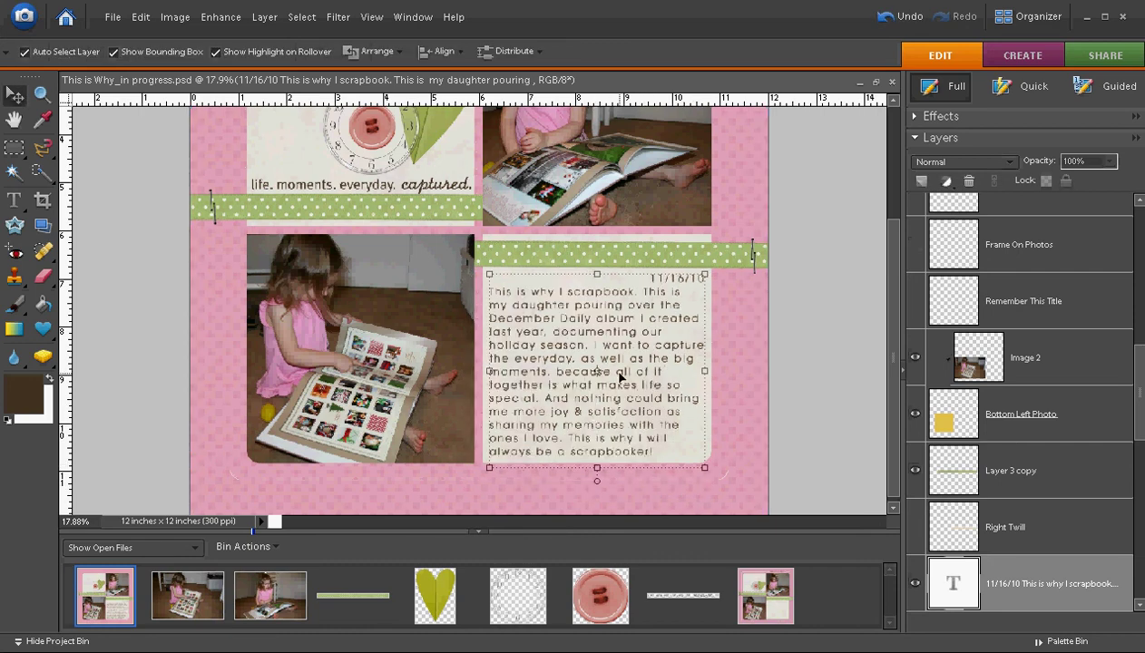
pyautogui.click(14, 201)
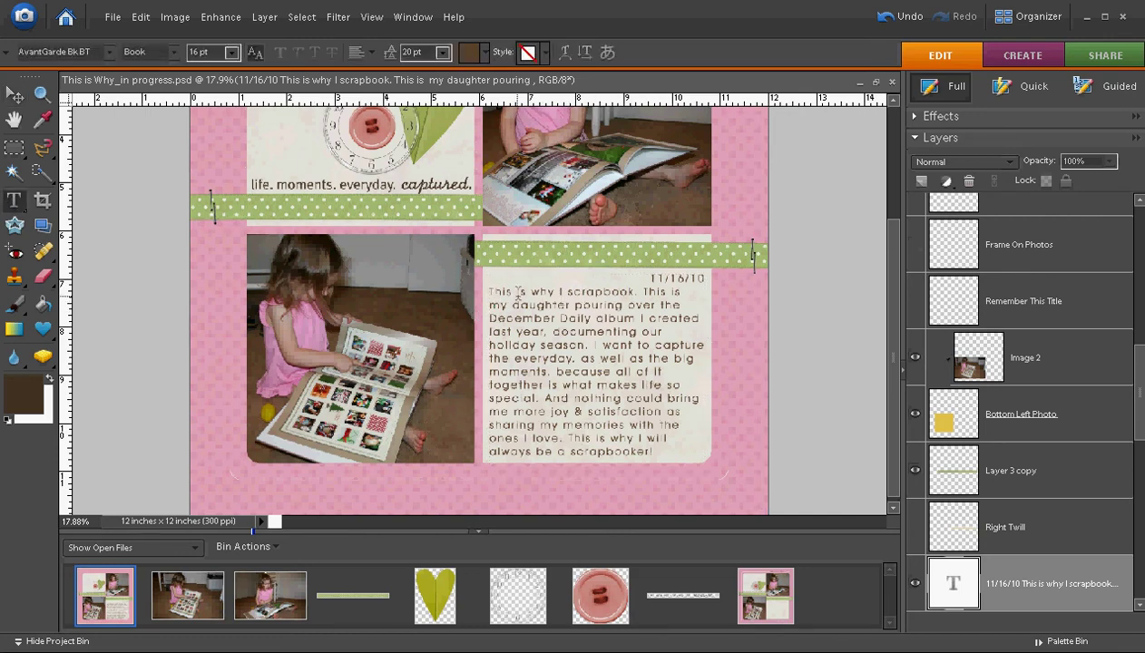
pyautogui.moveTo(487, 288); pyautogui.dragTo(604, 334)
pyautogui.press('Escape')
pyautogui.click(486, 288)
pyautogui.moveTo(486, 288); pyautogui.dragTo(658, 445)
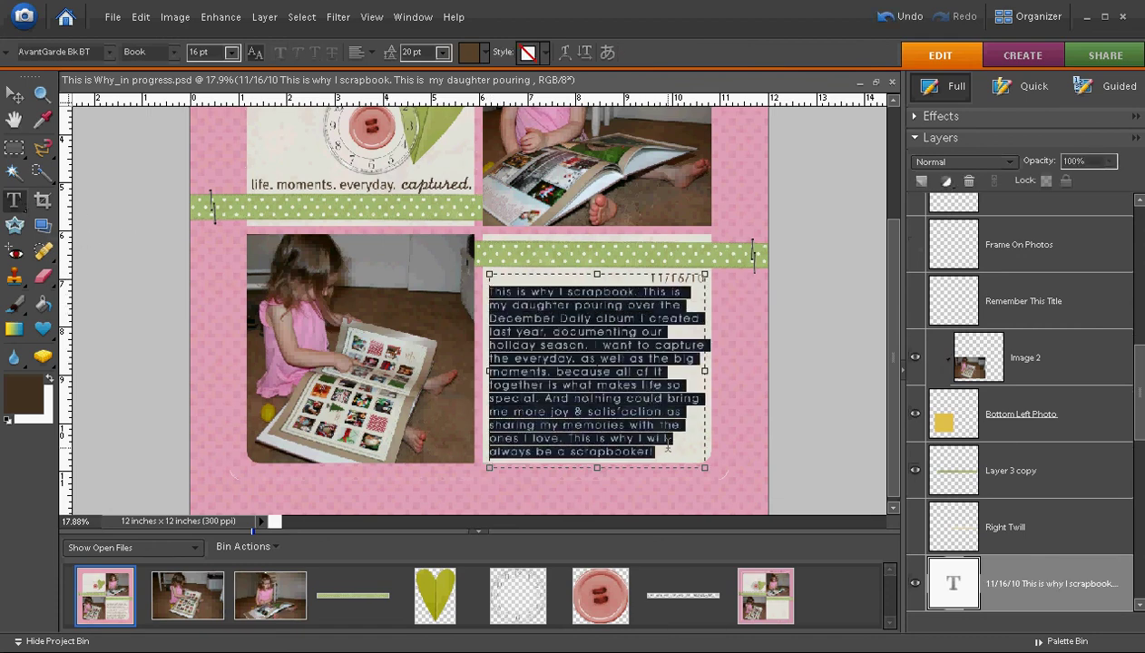
pyautogui.click(442, 53)
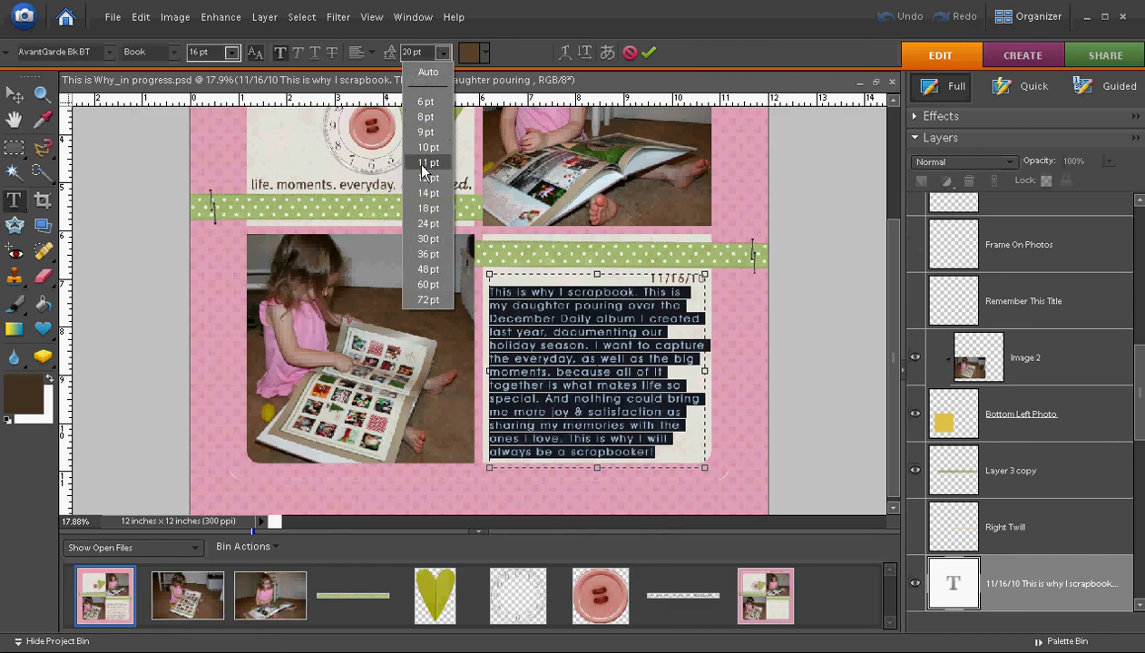
pyautogui.click(422, 225)
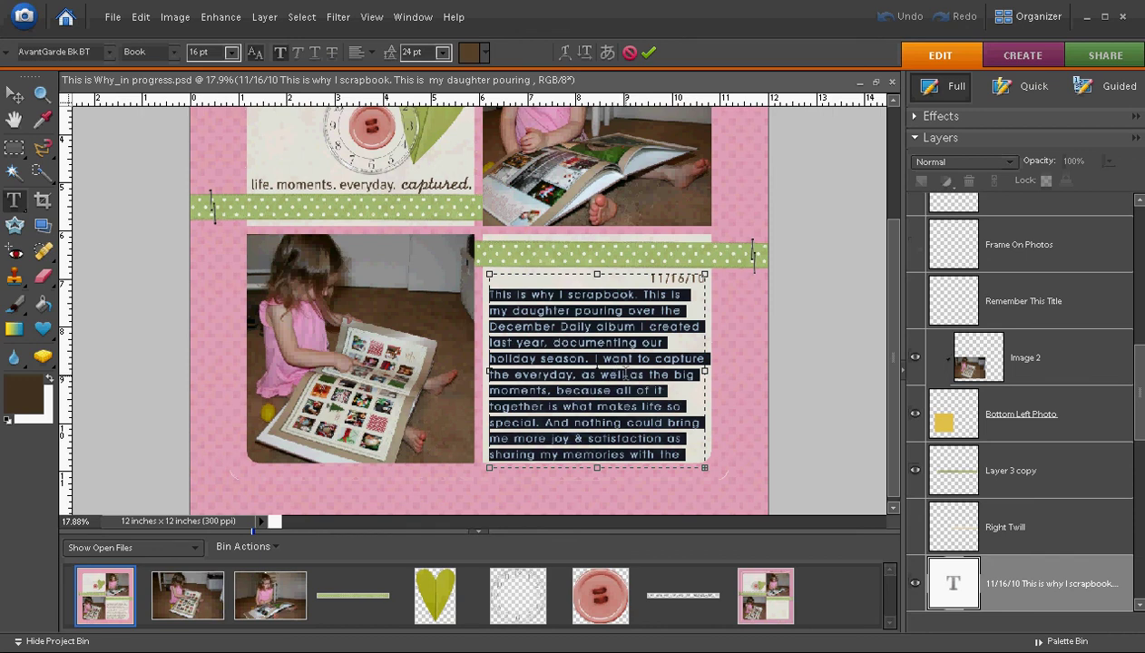
pyautogui.click(442, 52)
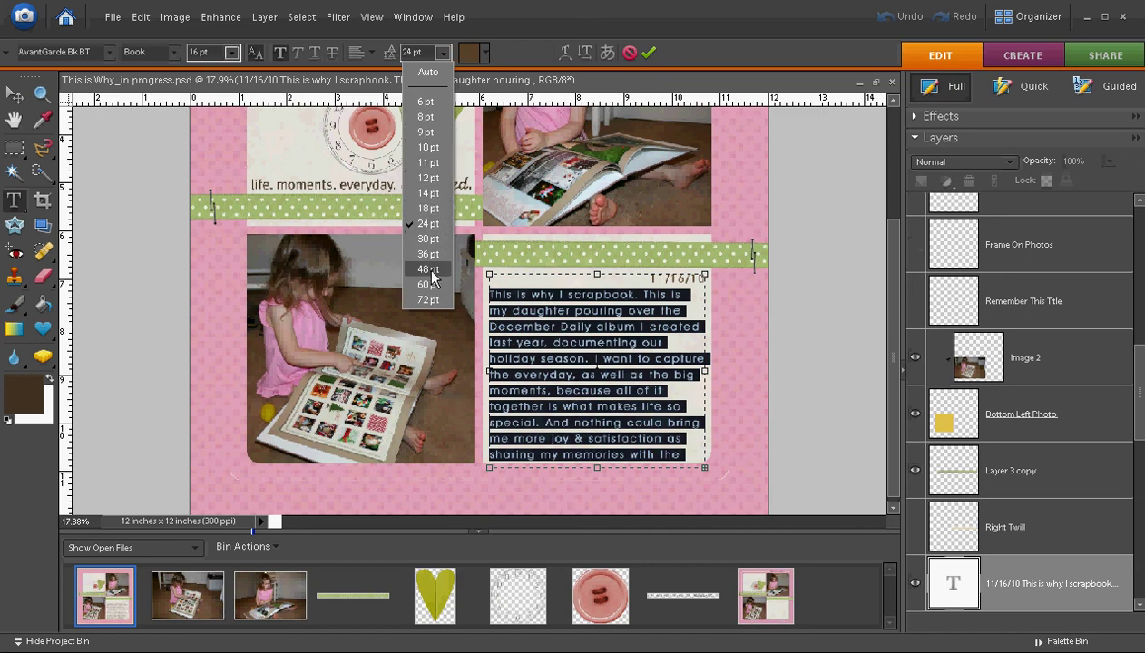
pyautogui.click(409, 51)
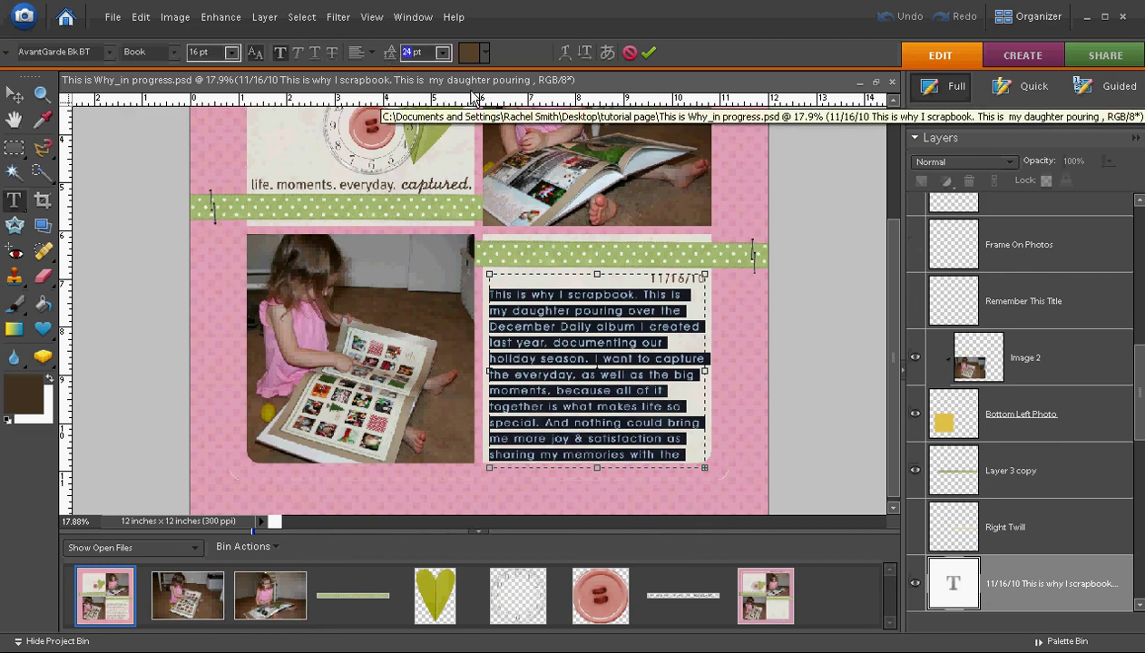
pyautogui.write('20')
pyautogui.press('Return')
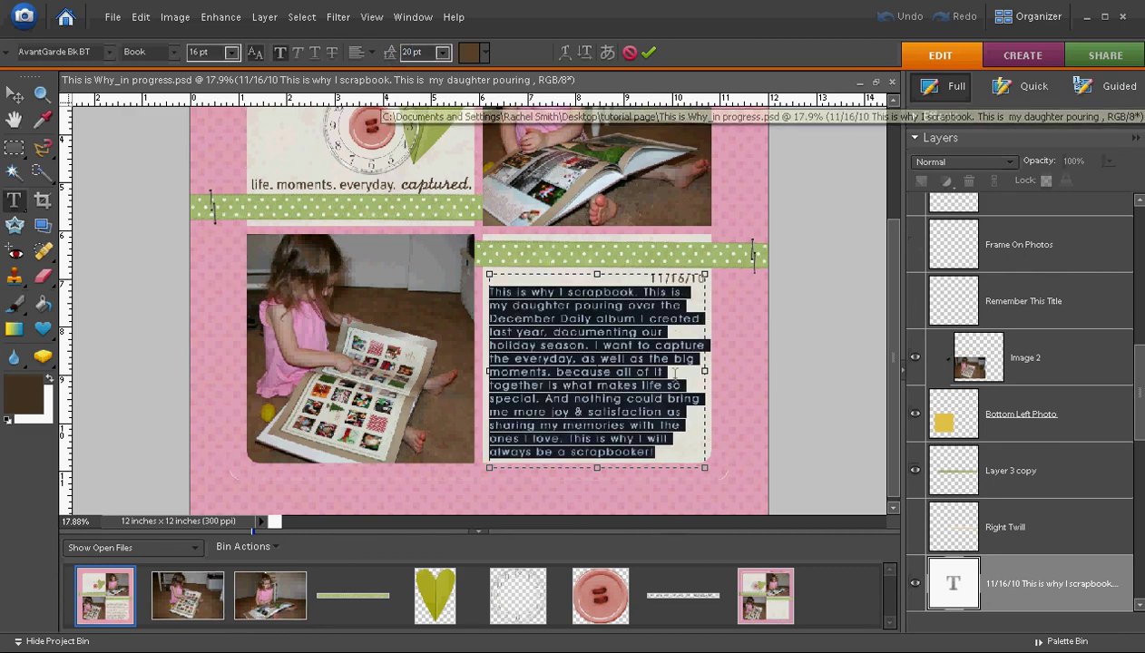
pyautogui.click(679, 452)
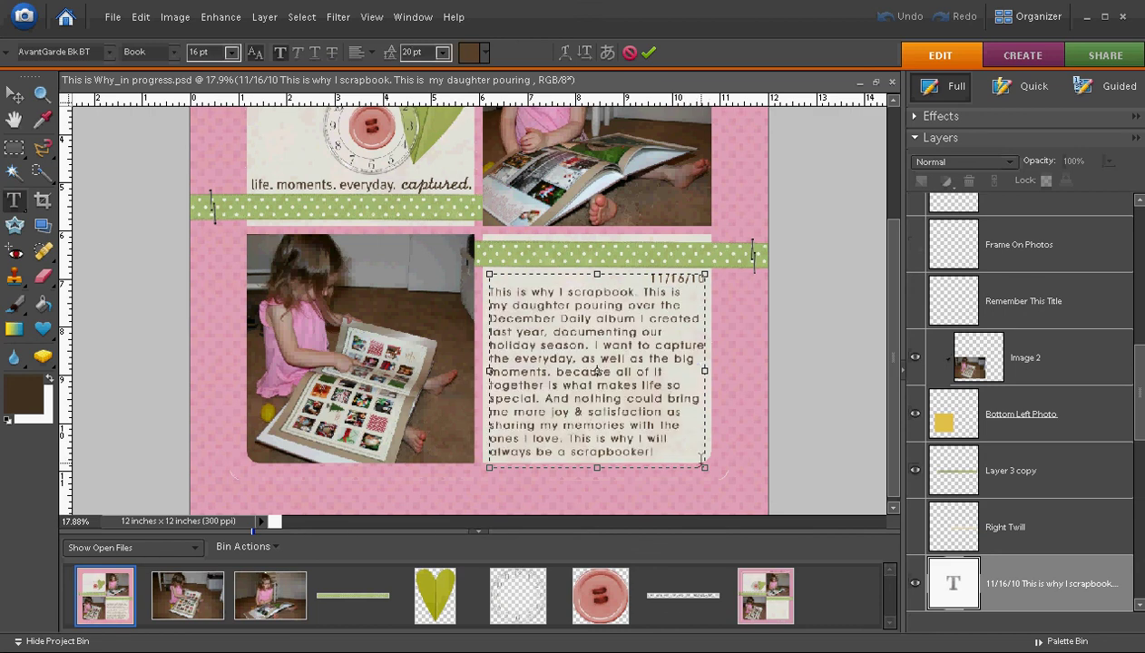